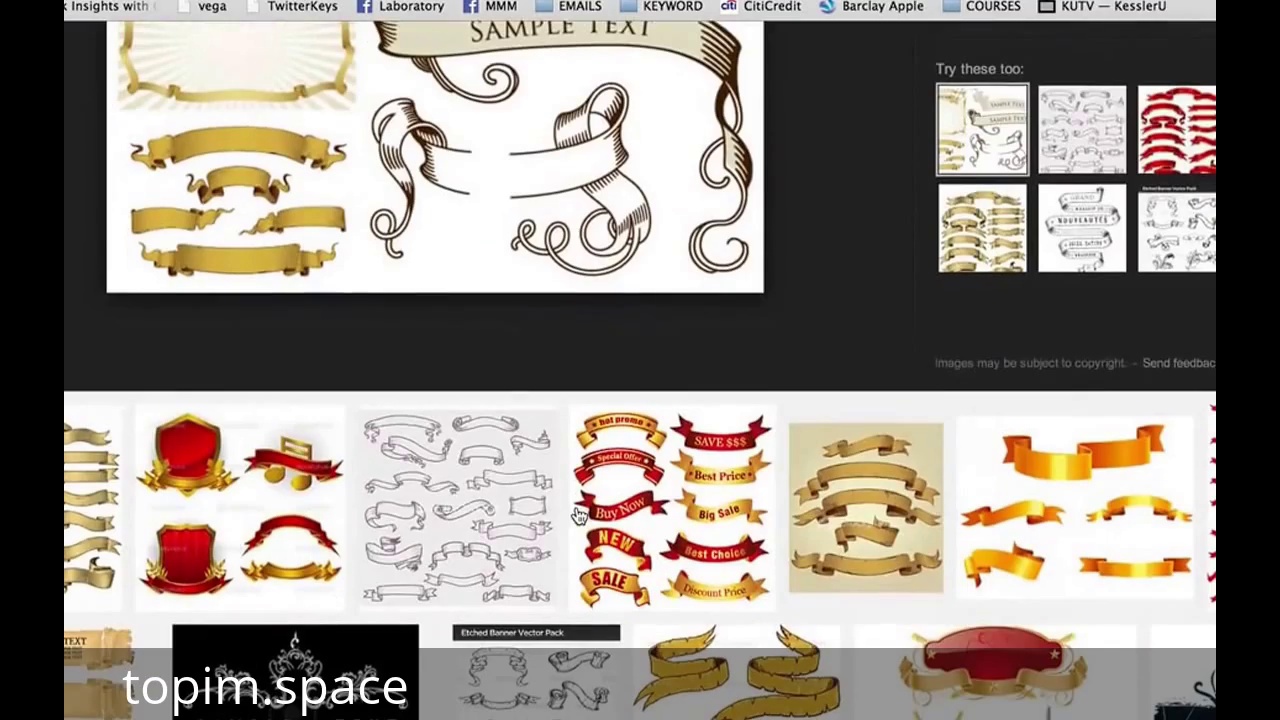
Preview the red and gold ribbon banner set among the banner vector image results
scroll(1120, 500, "down", 3)
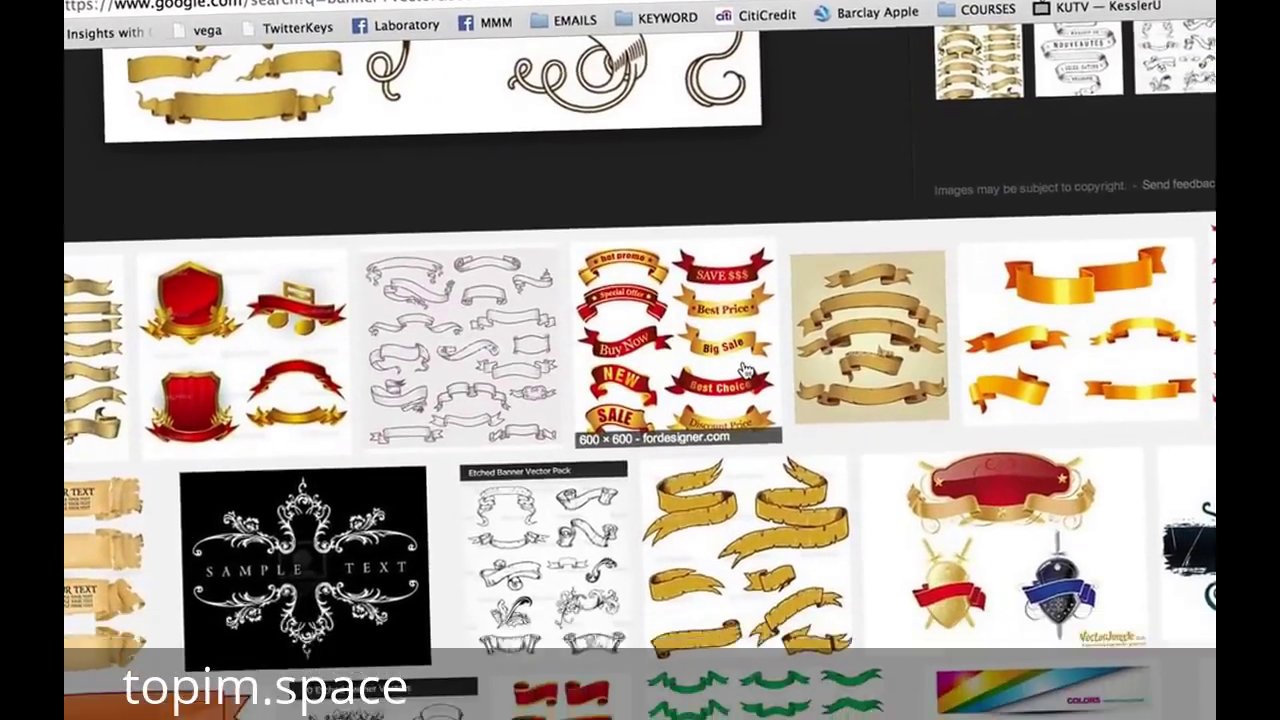
left_click(744, 370)
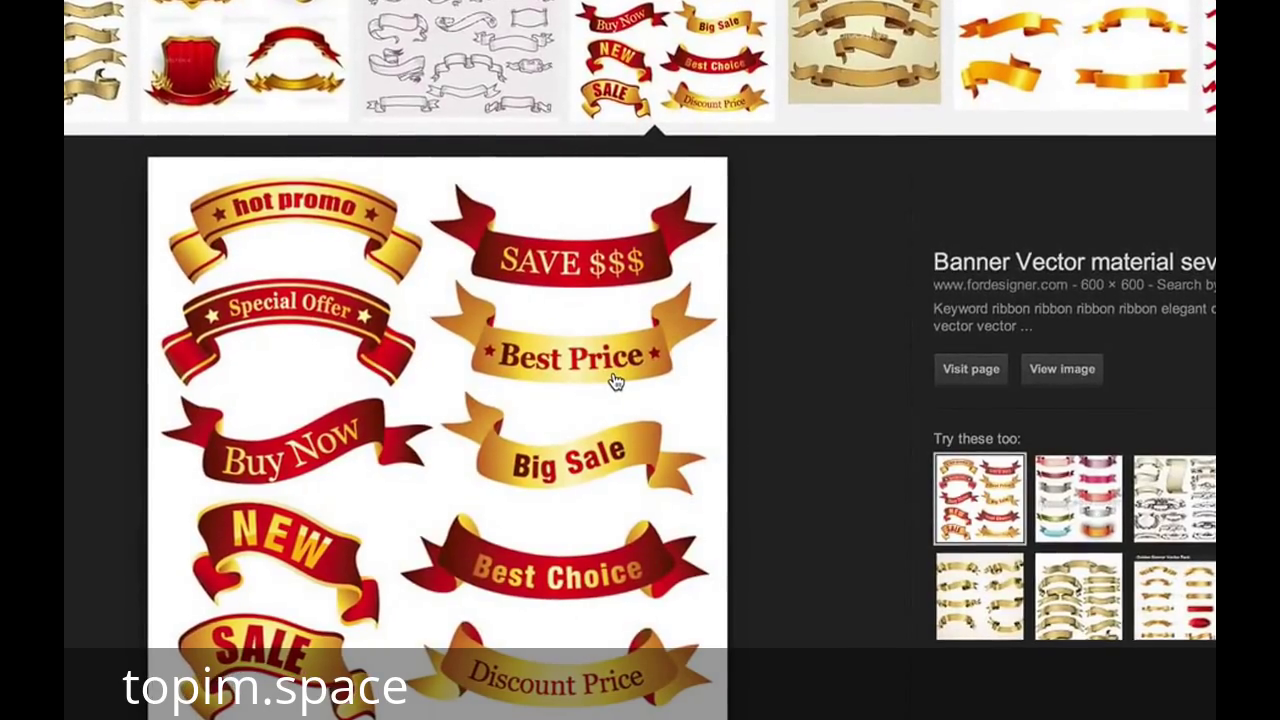
scroll(620, 450, "up", 10)
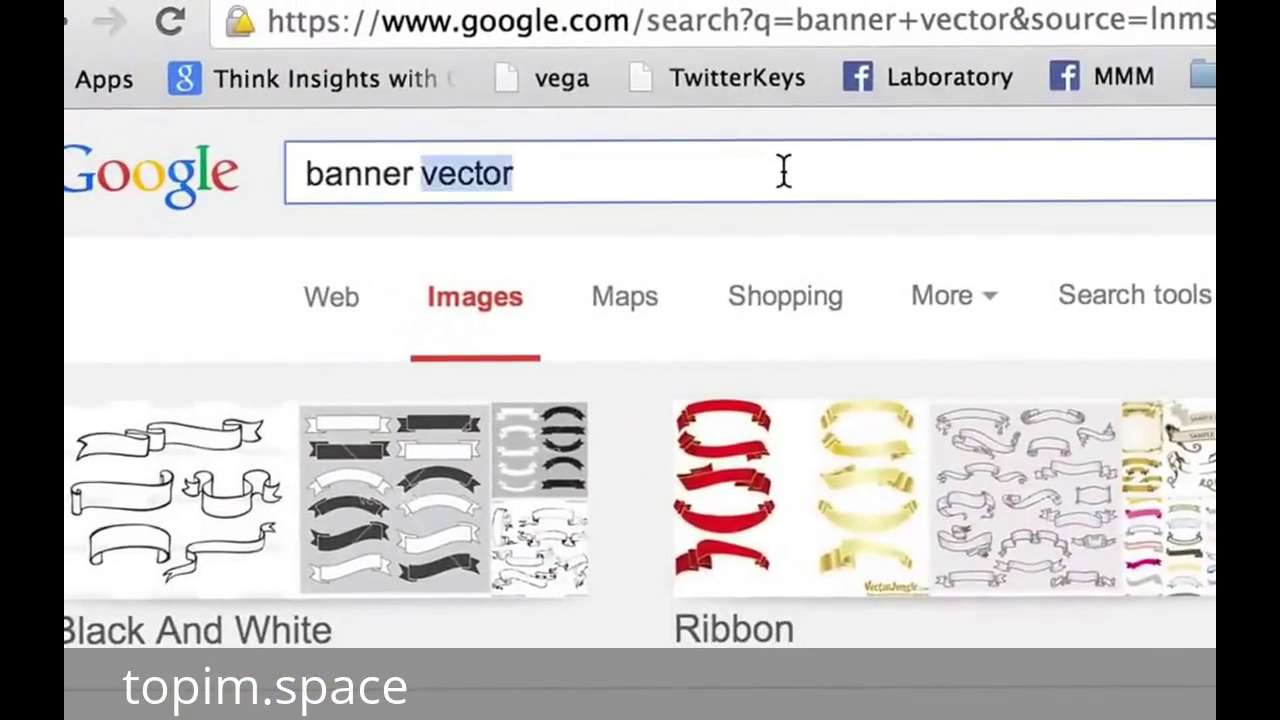
Search Google Images for "bcs championship logo"
type("cs champion")
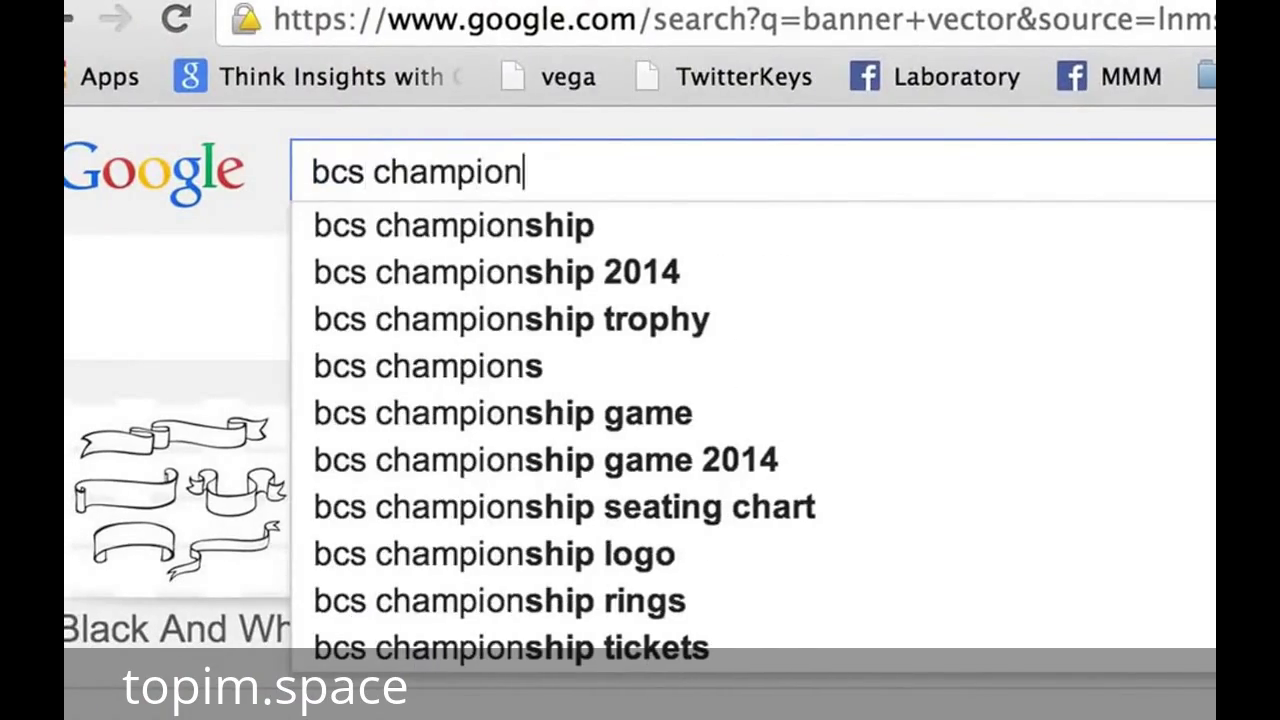
type("ship logo")
key("Return")
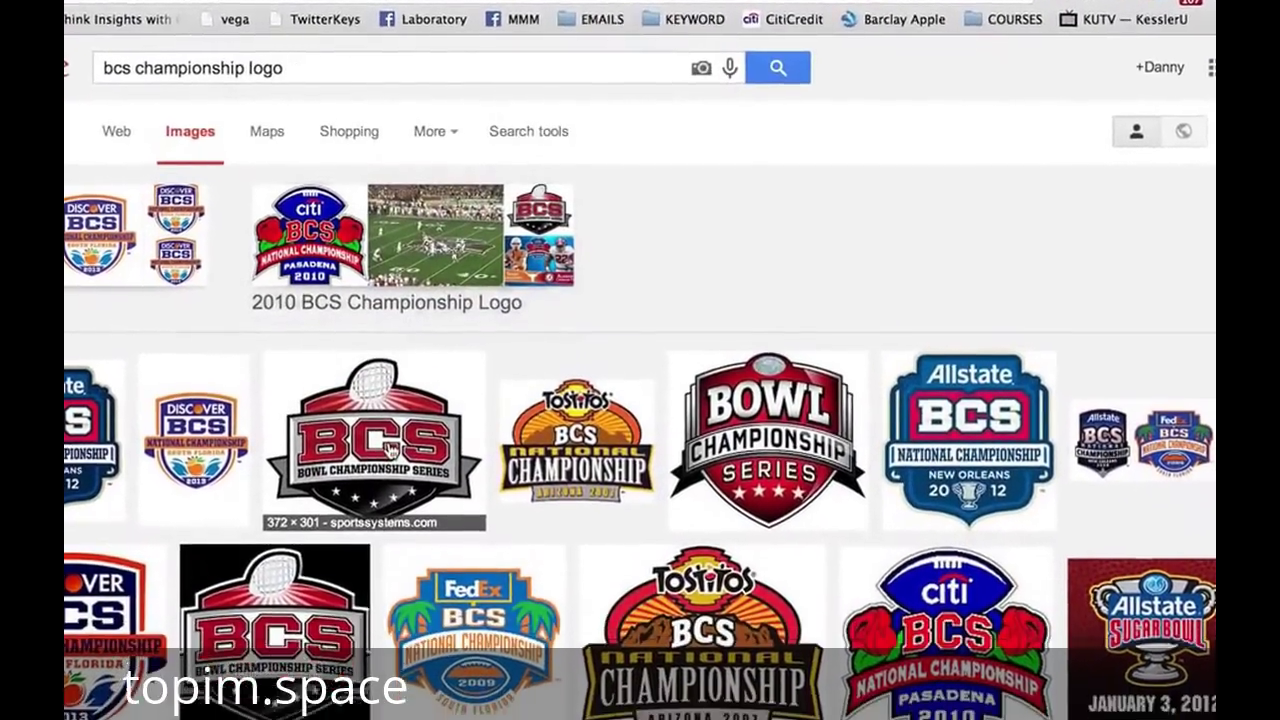
Open the red and black Bowl Championship Series logo from sportssystems.com and copy the image
left_click(375, 468)
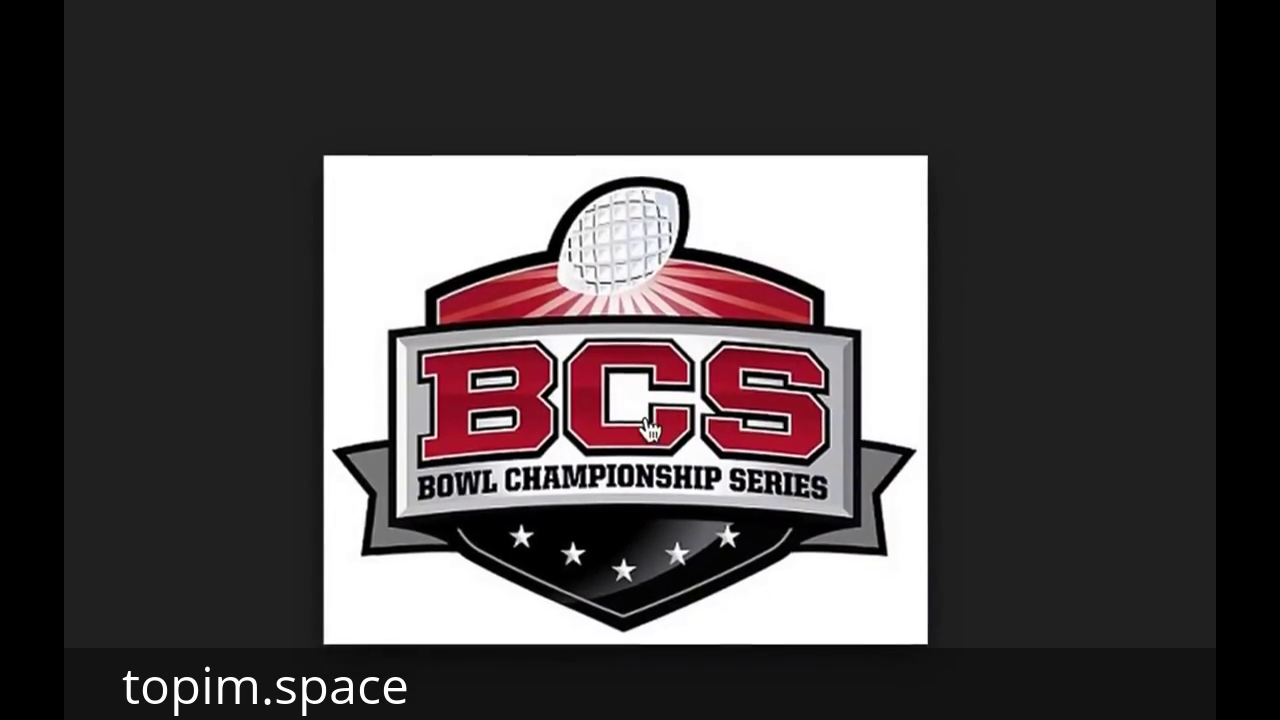
right_click(650, 425)
left_click(765, 646)
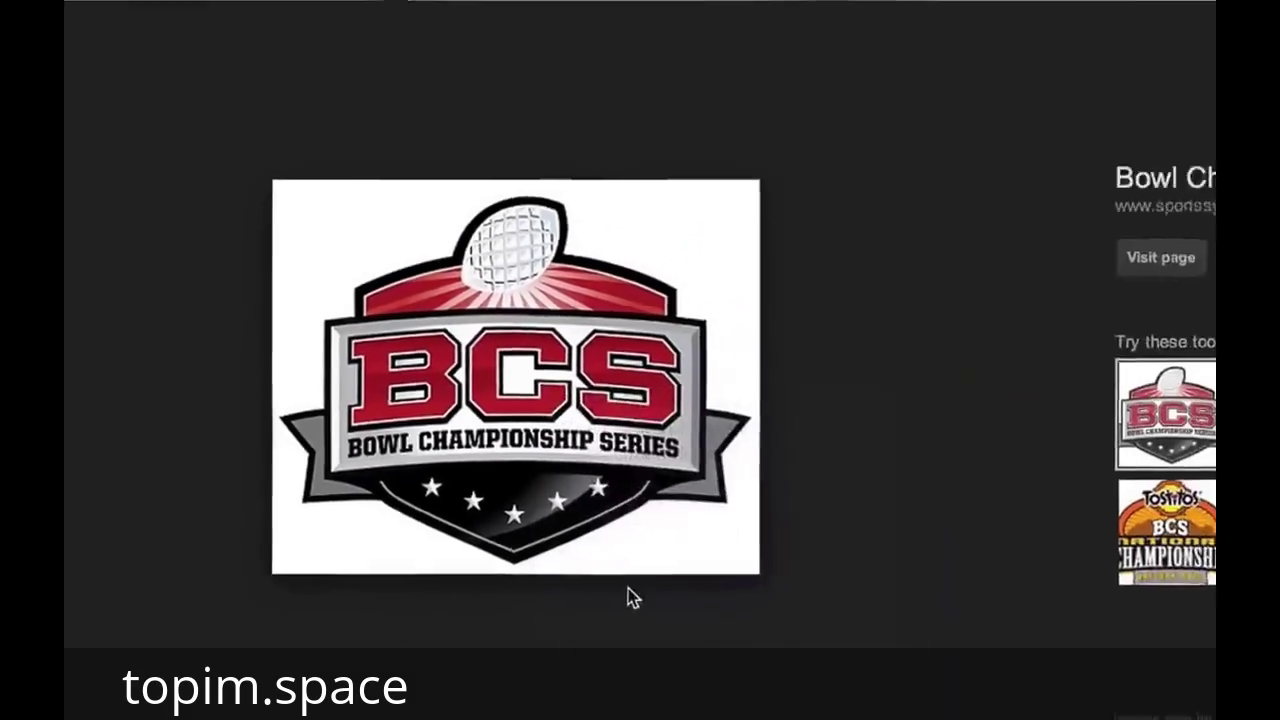
Launch Adobe Illustrator
key("super+space")
type("scre")
key("BackSpace")
key("BackSpace")
key("BackSpace")
key("BackSpace")
type("illus")
key("Return")
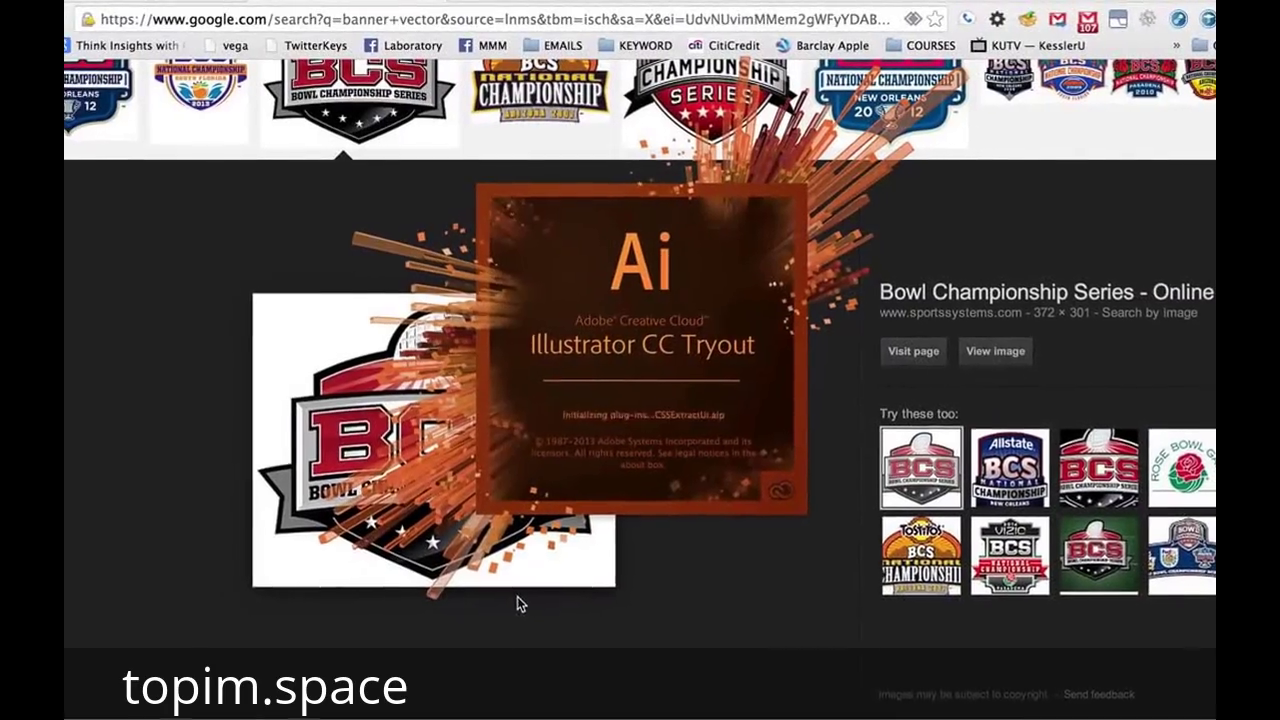
Create a new document with the default settings and paste the copied BCS logo into it
key("super+n")
key("Return")
key("super+v")
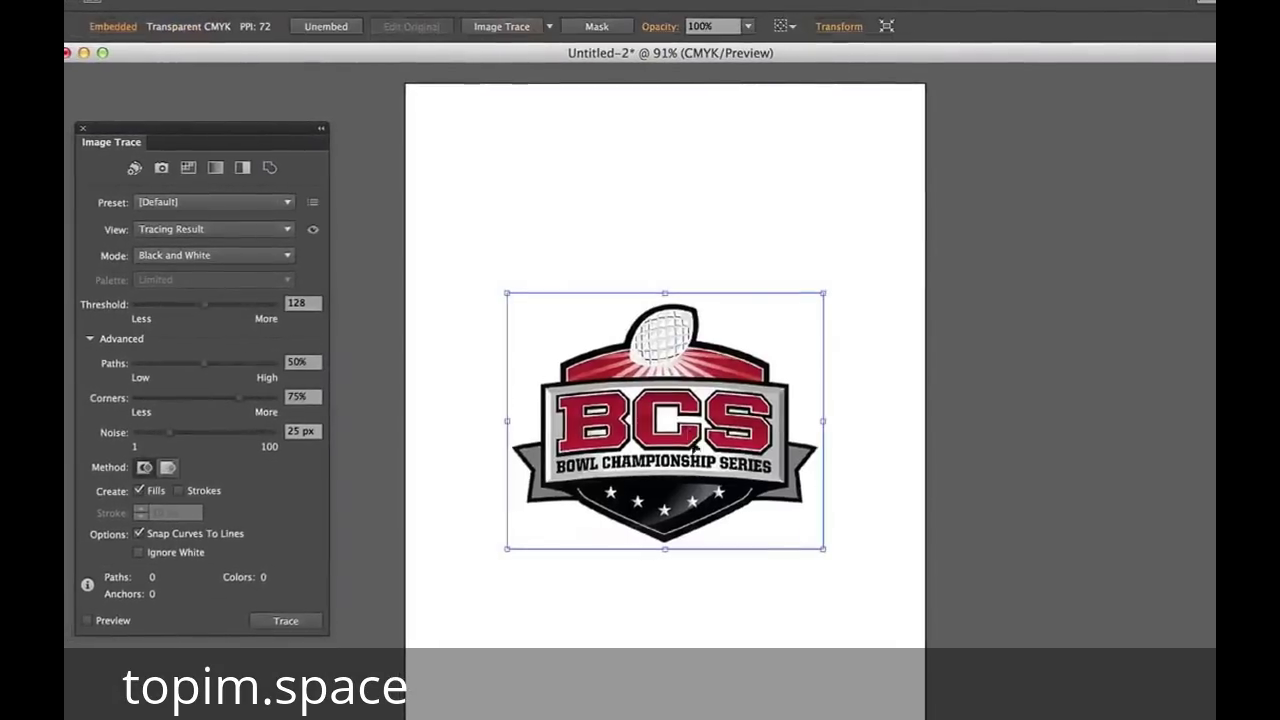
Move the pasted logo off the artboard onto the empty canvas to its right
left_click_drag(985, 392, 1085, 361)
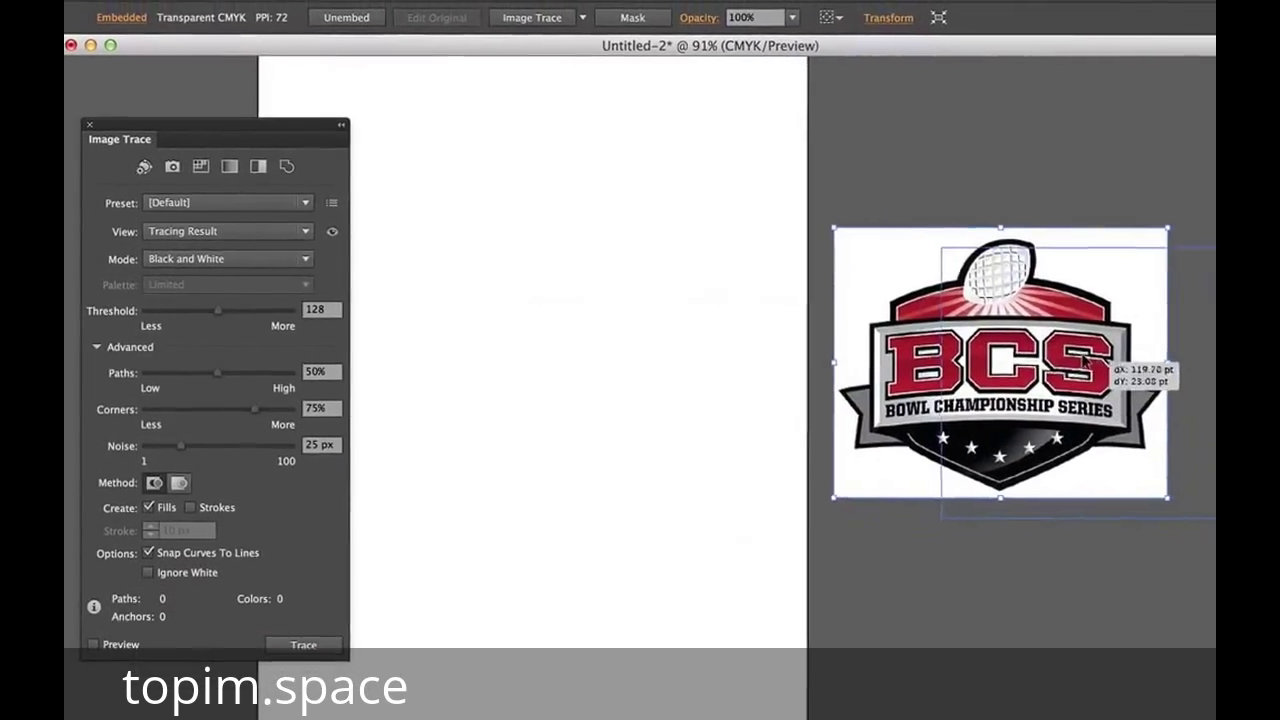
scroll(1084, 361, "right", 4)
key("super+plus")
key("super+plus")
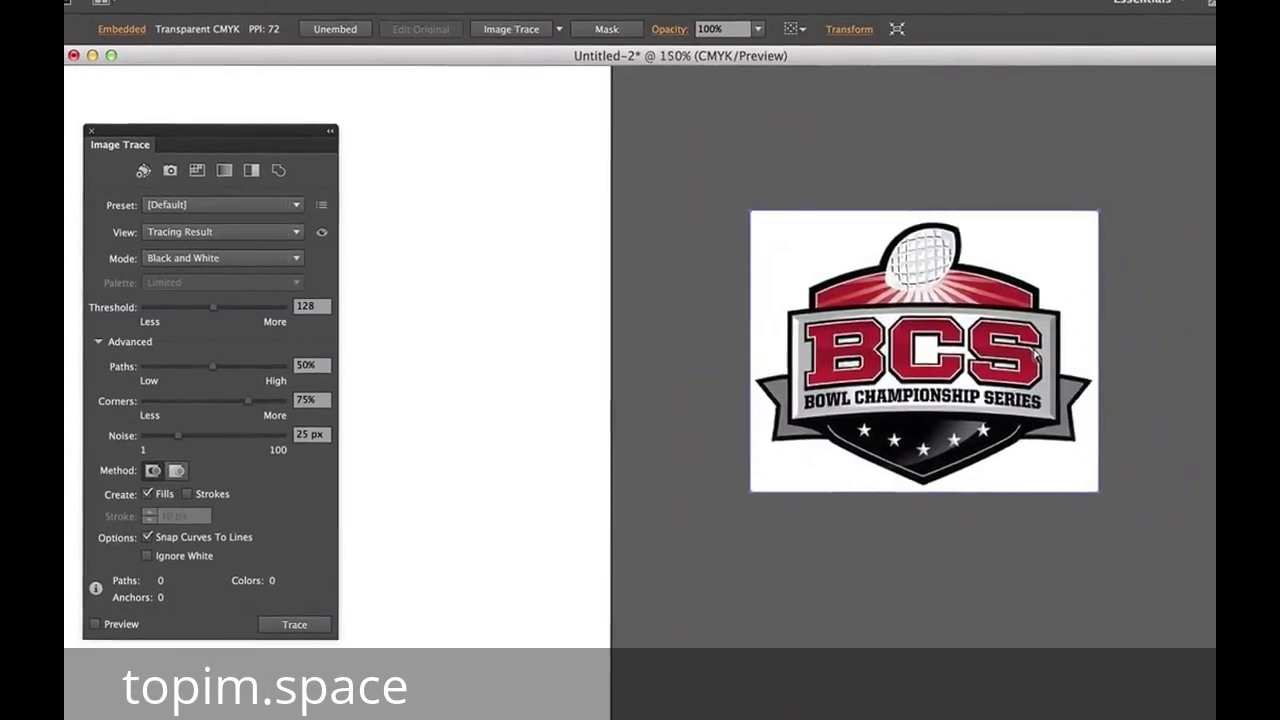
key("super+plus")
scroll(1033, 355, "right", 5)
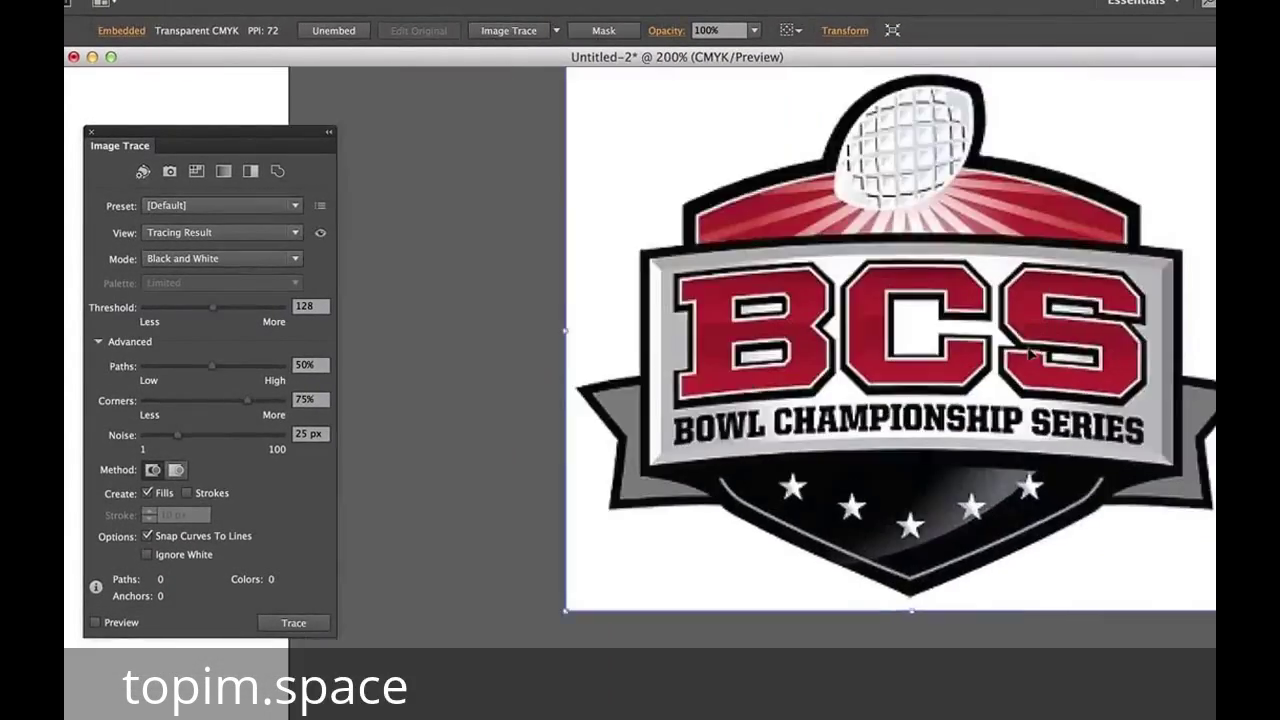
scroll(1031, 355, "right", 2)
scroll(1031, 355, "up", 1)
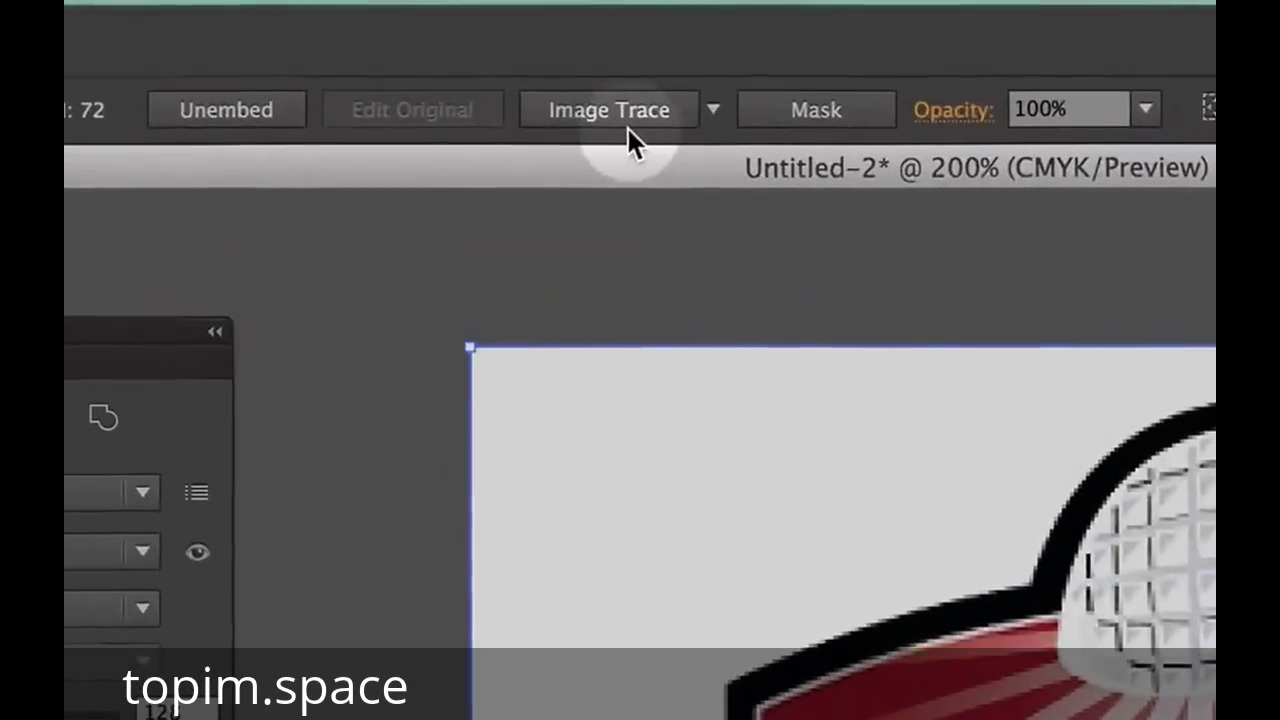
Image Trace the logo in black and white with a lowered threshold and expand the tracing
left_click(625, 127)
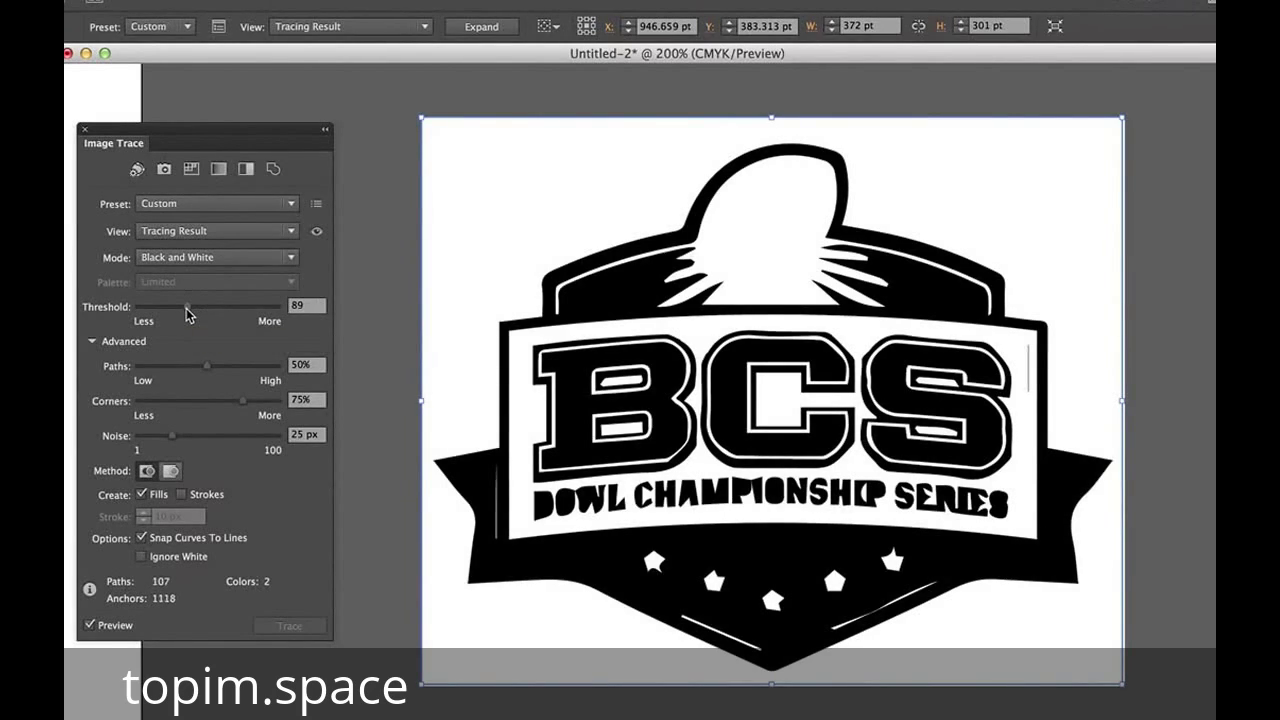
left_click_drag(186, 310, 157, 306)
left_click_drag(241, 357, 263, 366)
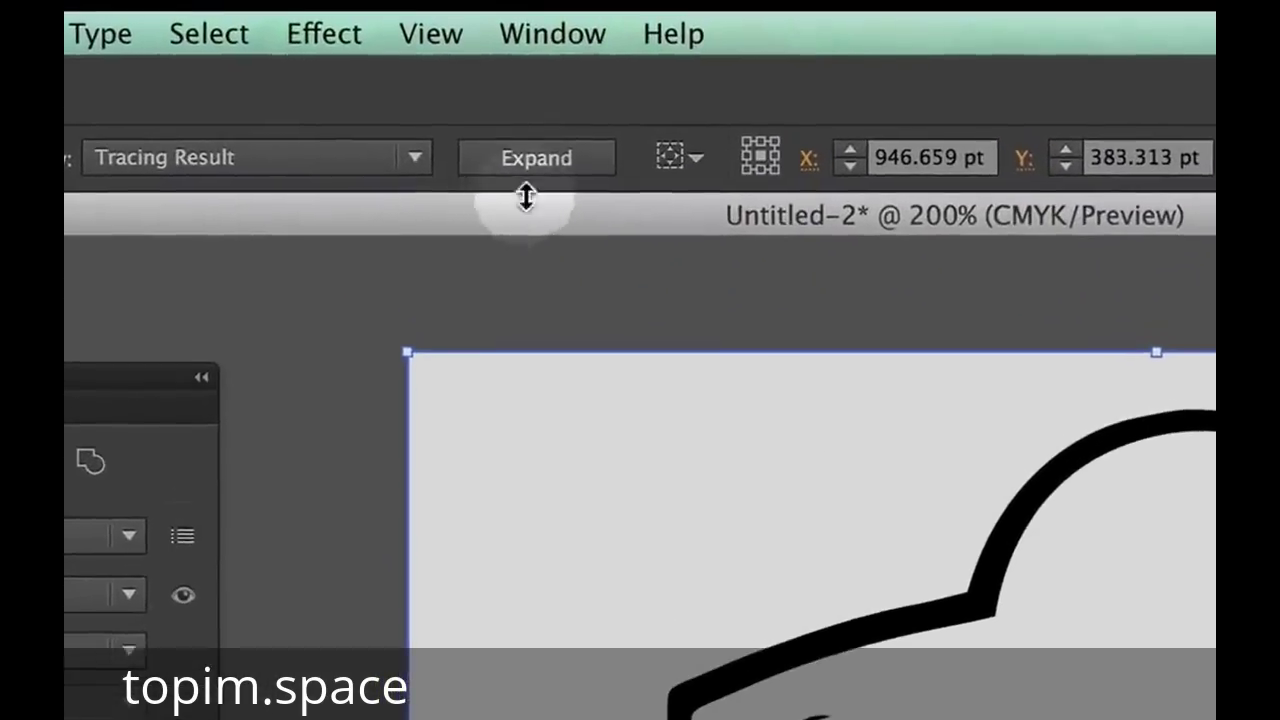
left_click(574, 160)
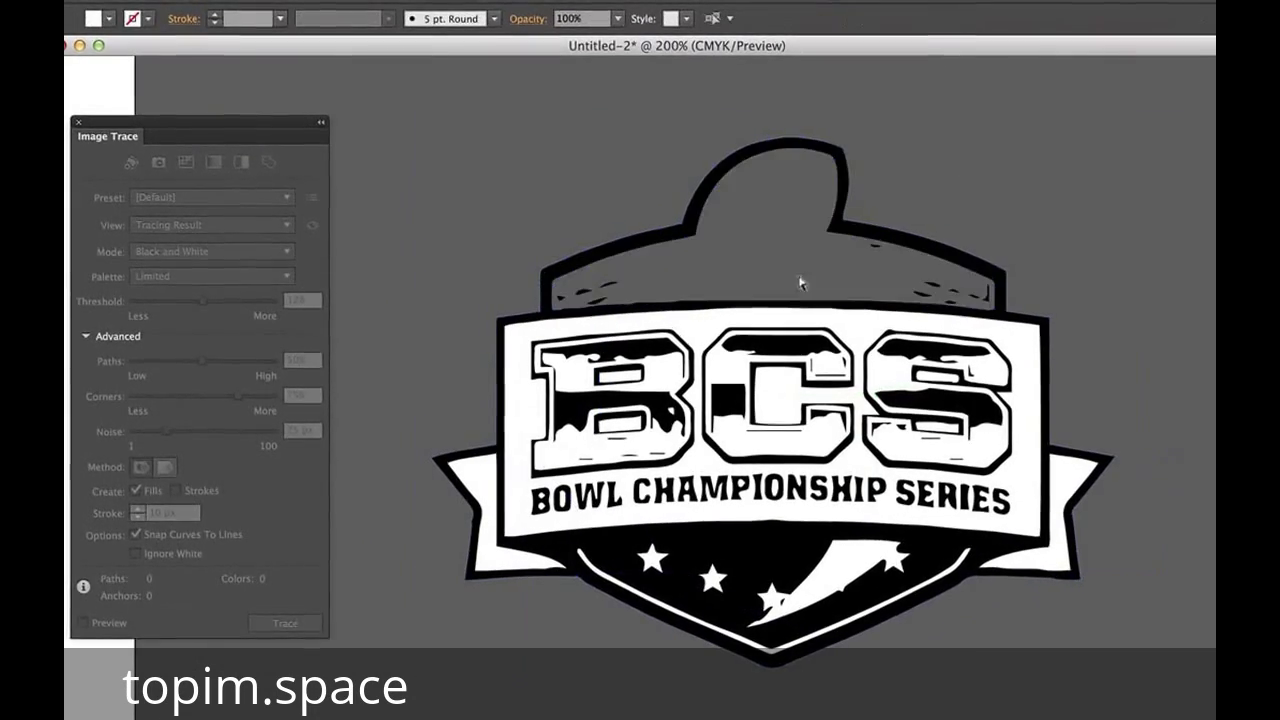
Erase both ends of the upper arch outline where it meets the top edge of the banner
scroll(643, 297, "up", 4)
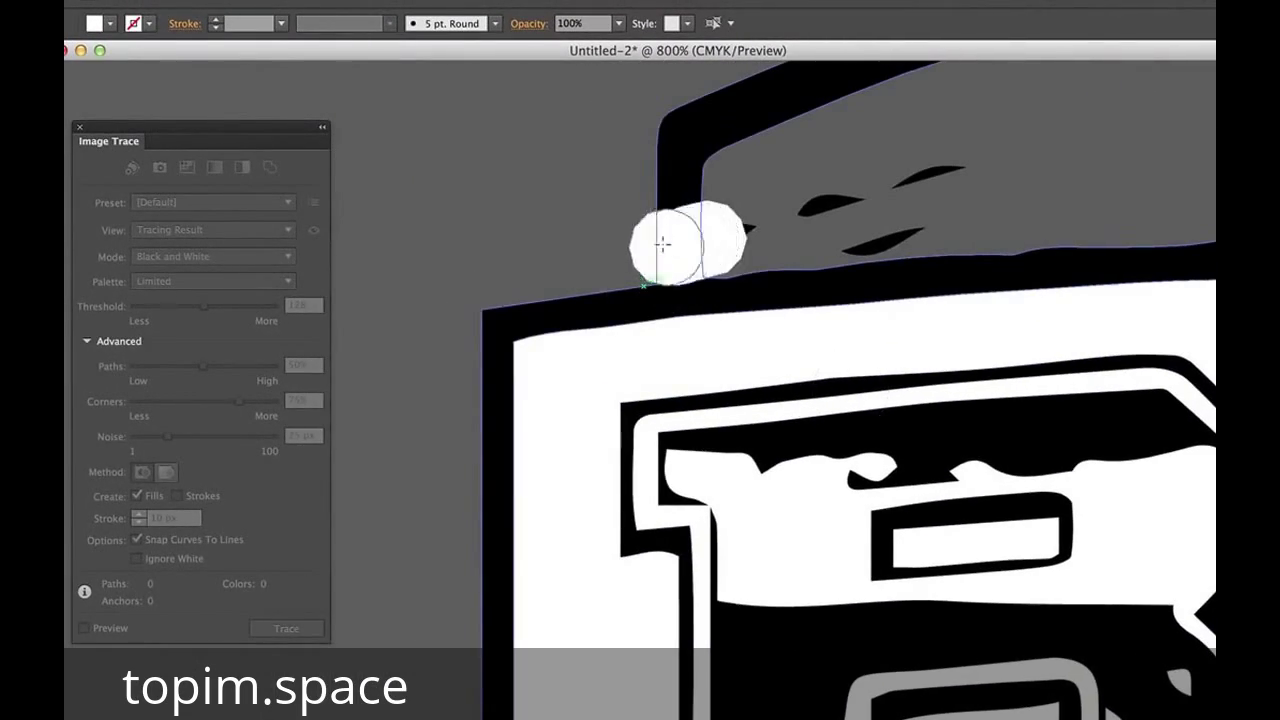
left_click_drag(663, 244, 652, 245)
scroll(903, 194, "right", 10)
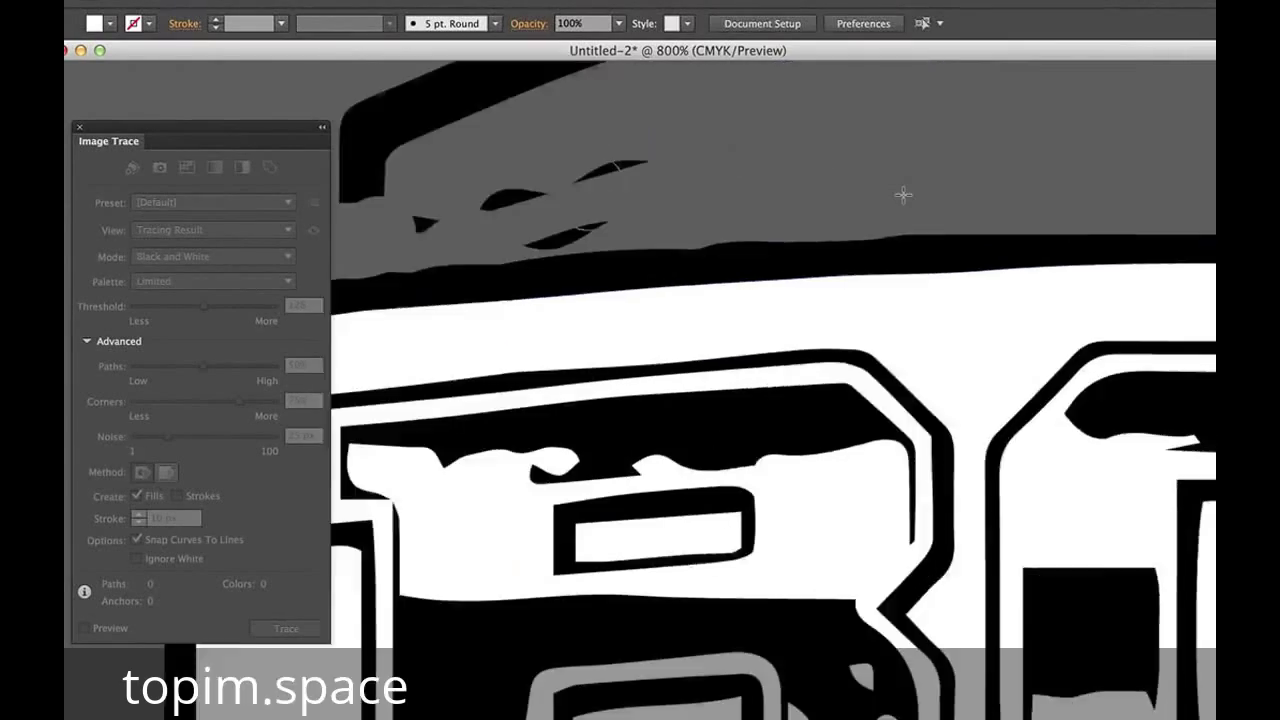
left_click_drag(917, 211, 1022, 207)
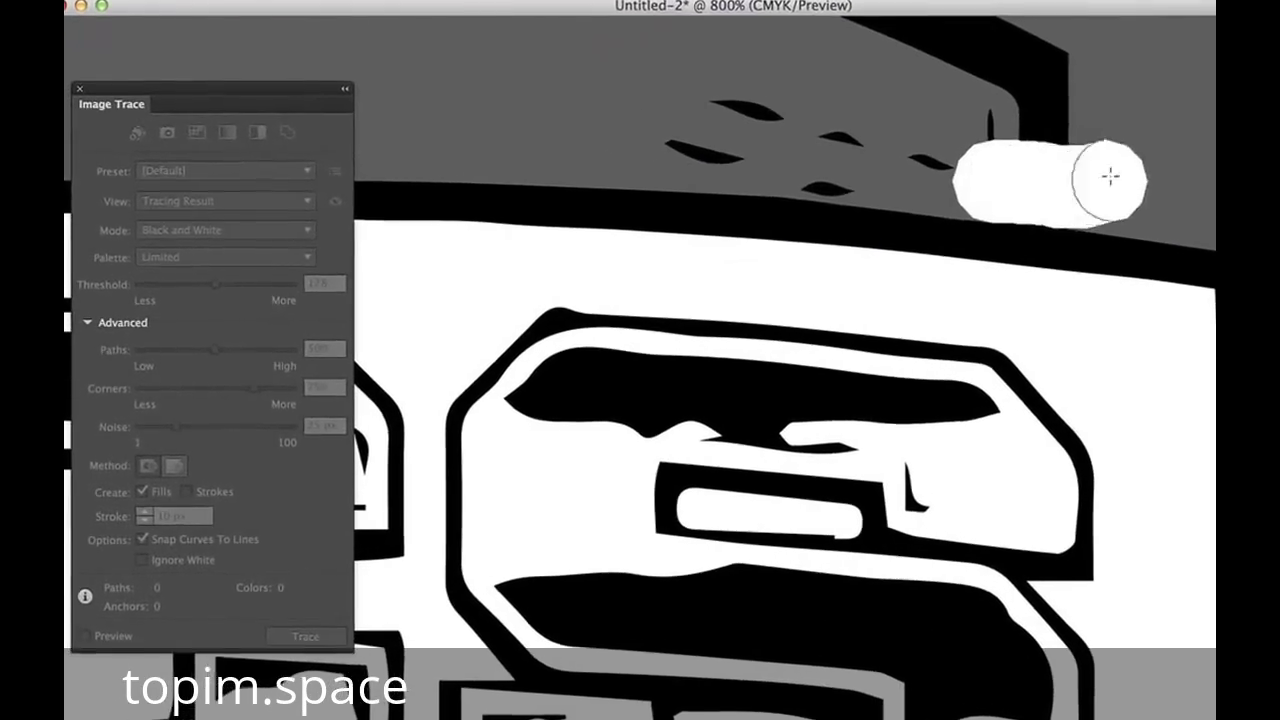
left_click_drag(1110, 176, 1113, 174)
Delete the detached arch and football outline and the stray specks above the banner
key("super+minus")
key("super+minus")
key("super+minus")
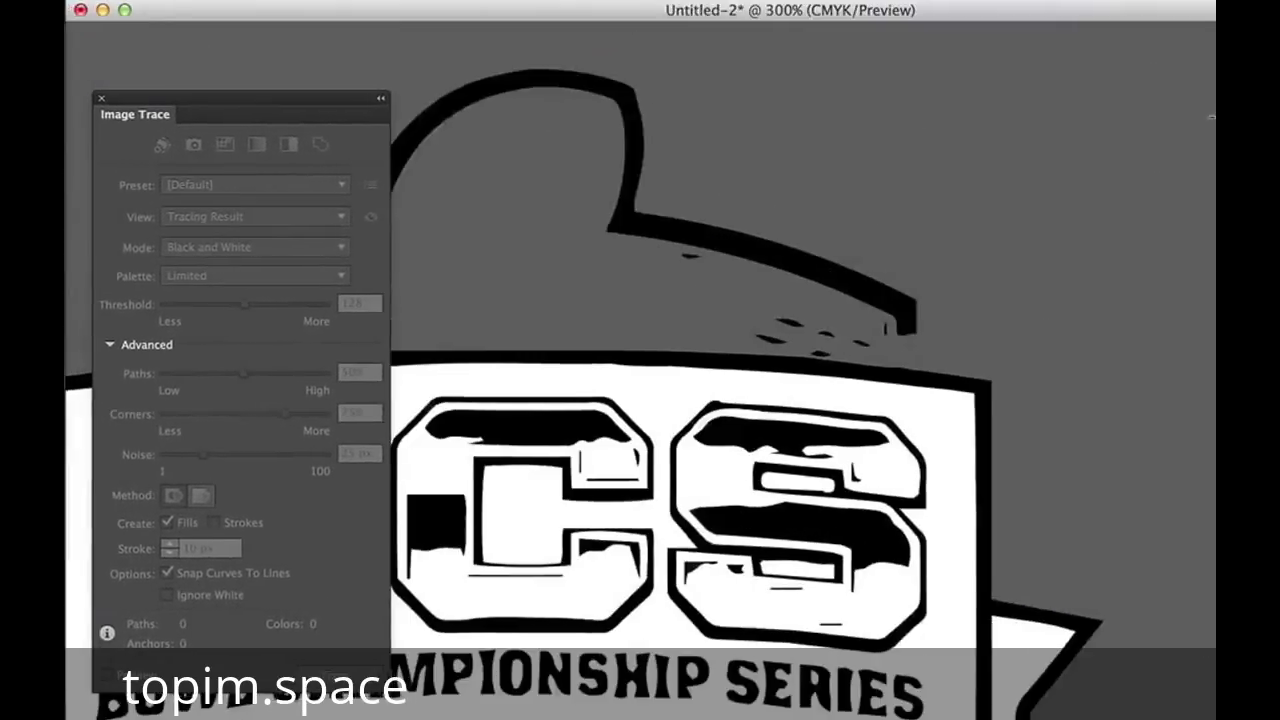
scroll(1150, 112, "left", 10)
key("a")
left_click_drag(620, 330, 414, 215)
key("Delete")
key("Delete")
scroll(411, 215, "right", 3)
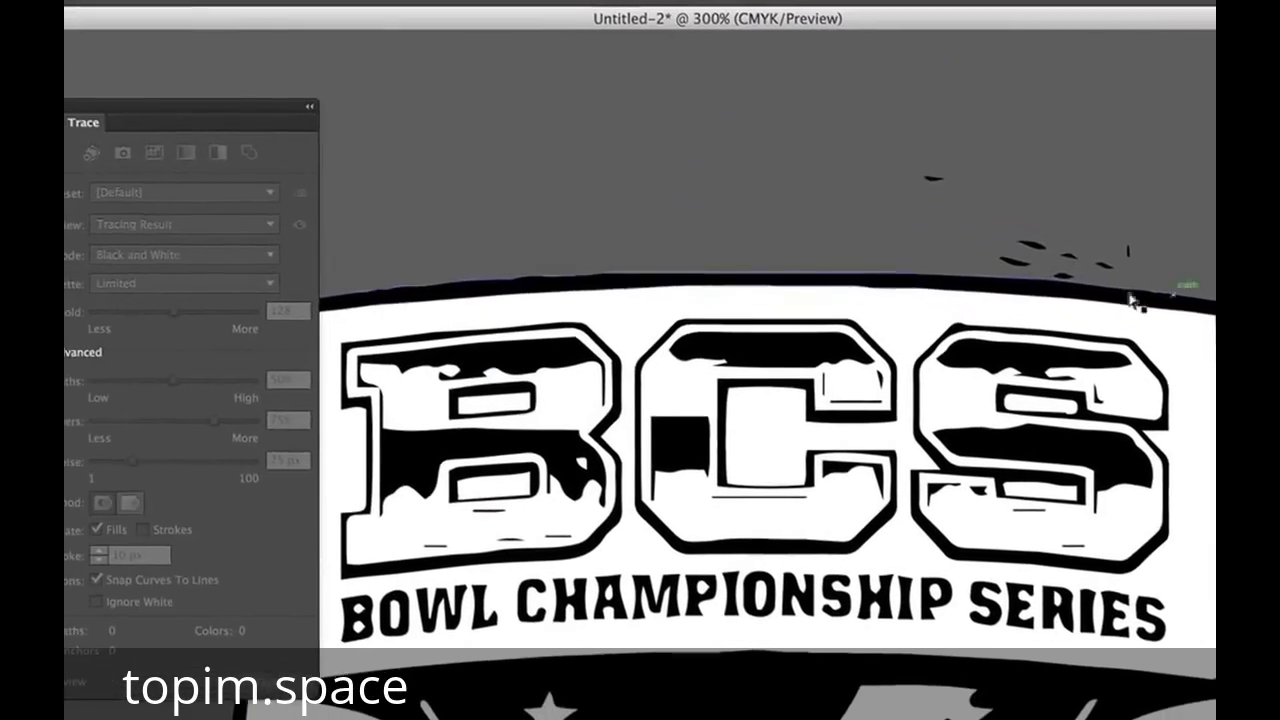
left_click_drag(1029, 263, 877, 134)
key("Delete")
scroll(790, 282, "left", 3)
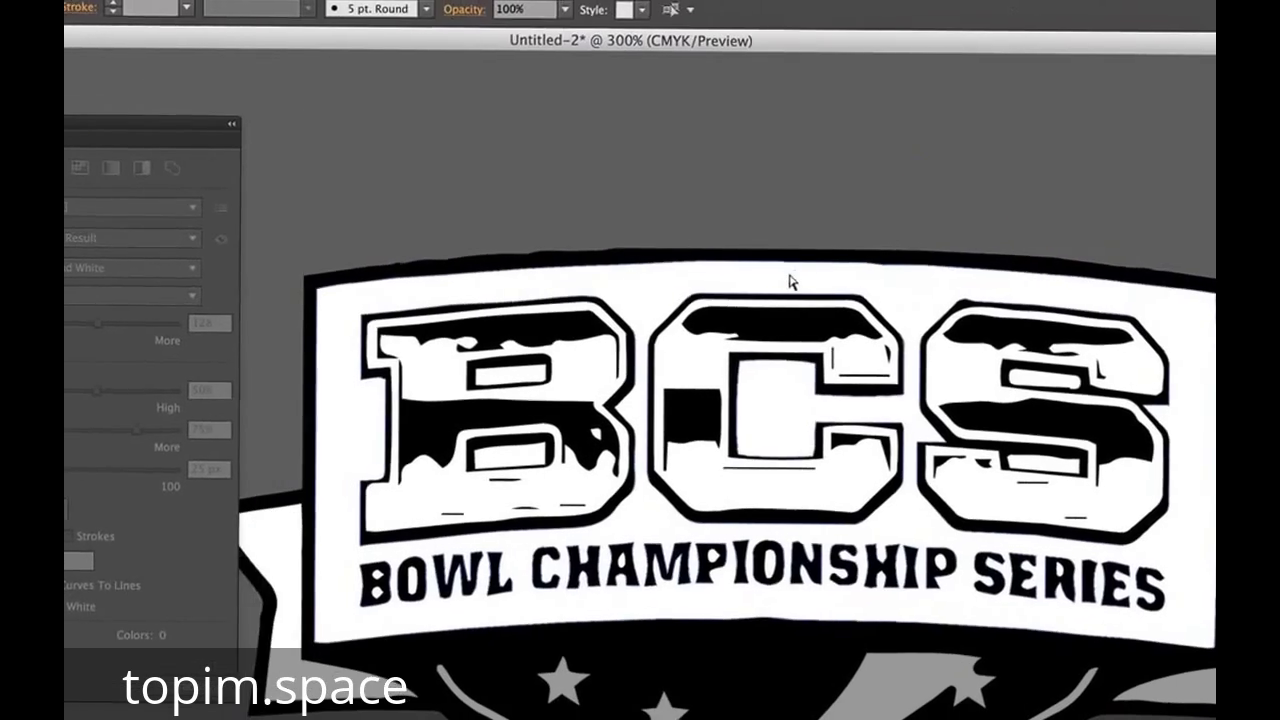
Delete the white panel, the BCS letters and the Bowl Championship Series text inside the banner frame
key("super+minus")
left_click(480, 400)
key("Delete")
left_click(414, 386)
key("Delete")
left_click_drag(413, 376, 960, 566)
key("Delete")
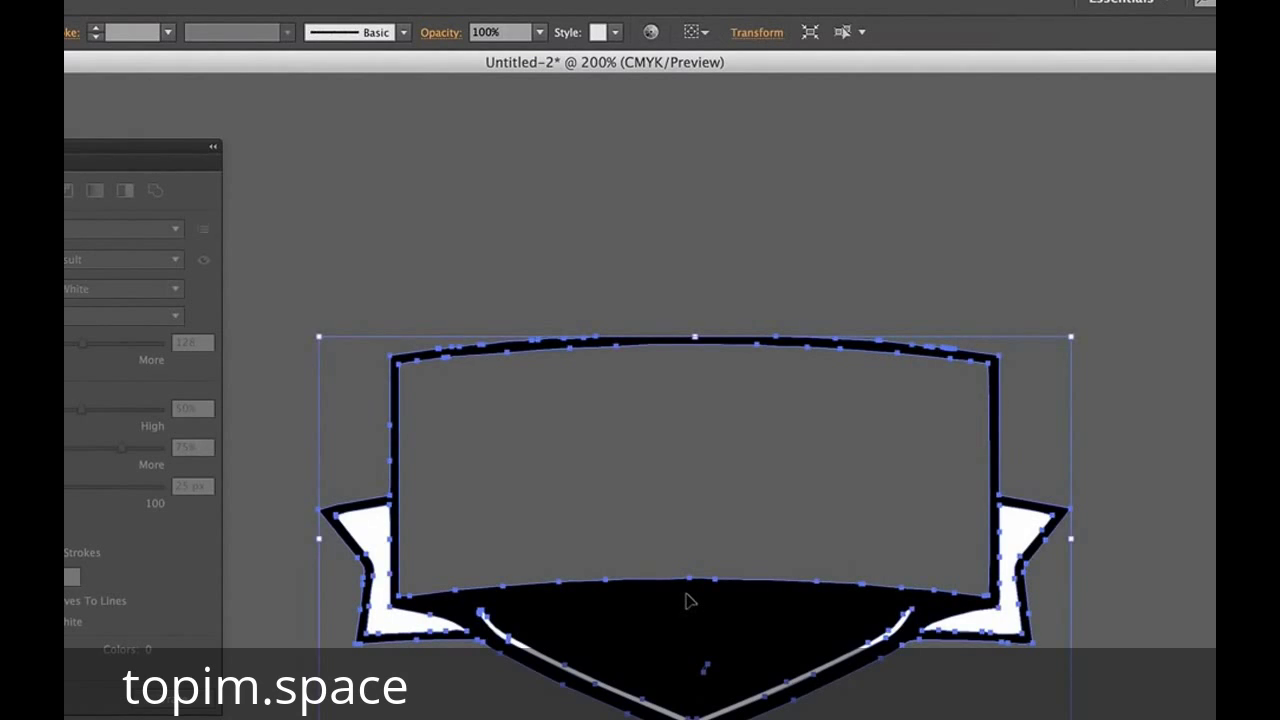
Switch to Photoshop and create a 3000 × 3000 pixel document at 300 pixels/inch in CMYK Color
key("super+Tab")
key("super+Tab")
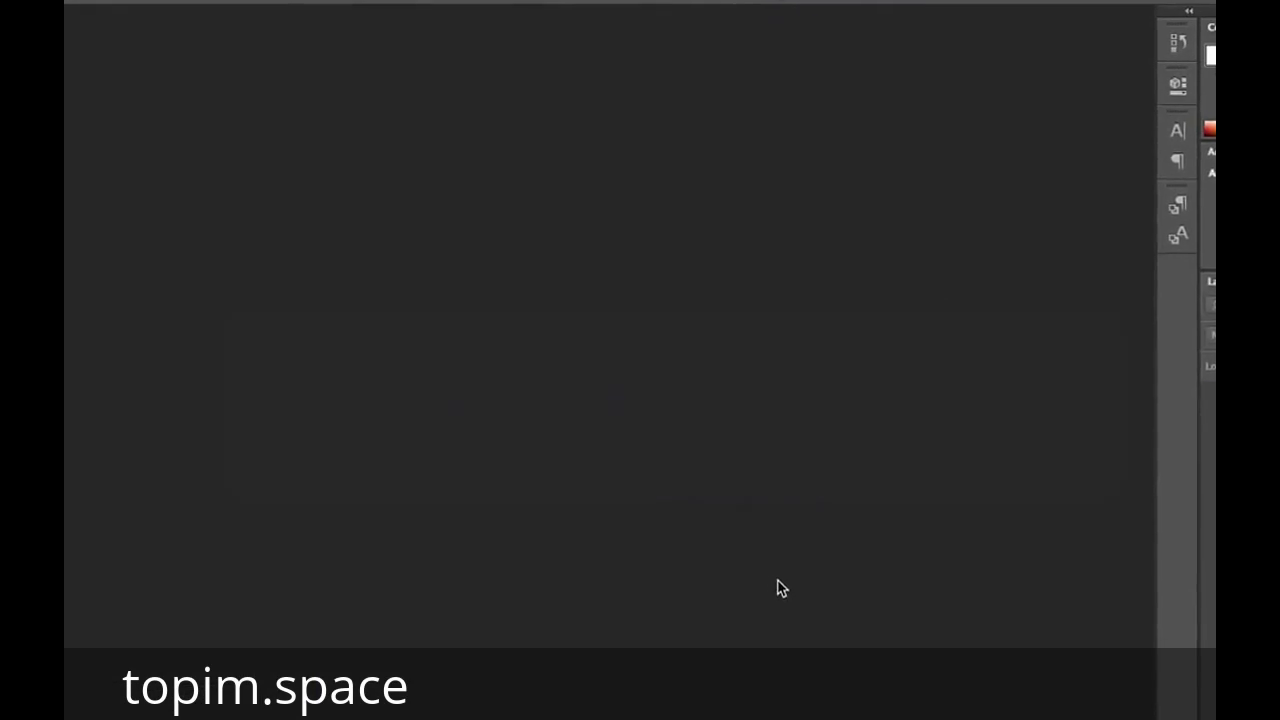
key("super+n")
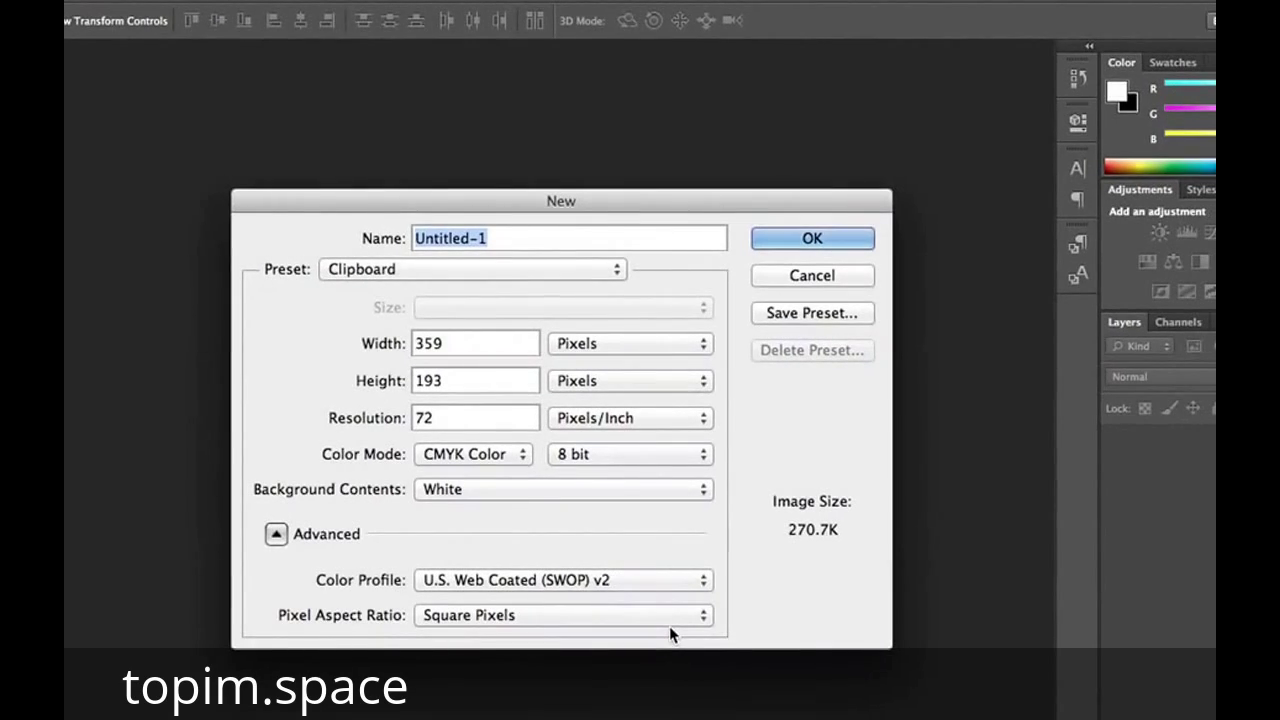
type("3000")
key("Tab")
type("3")
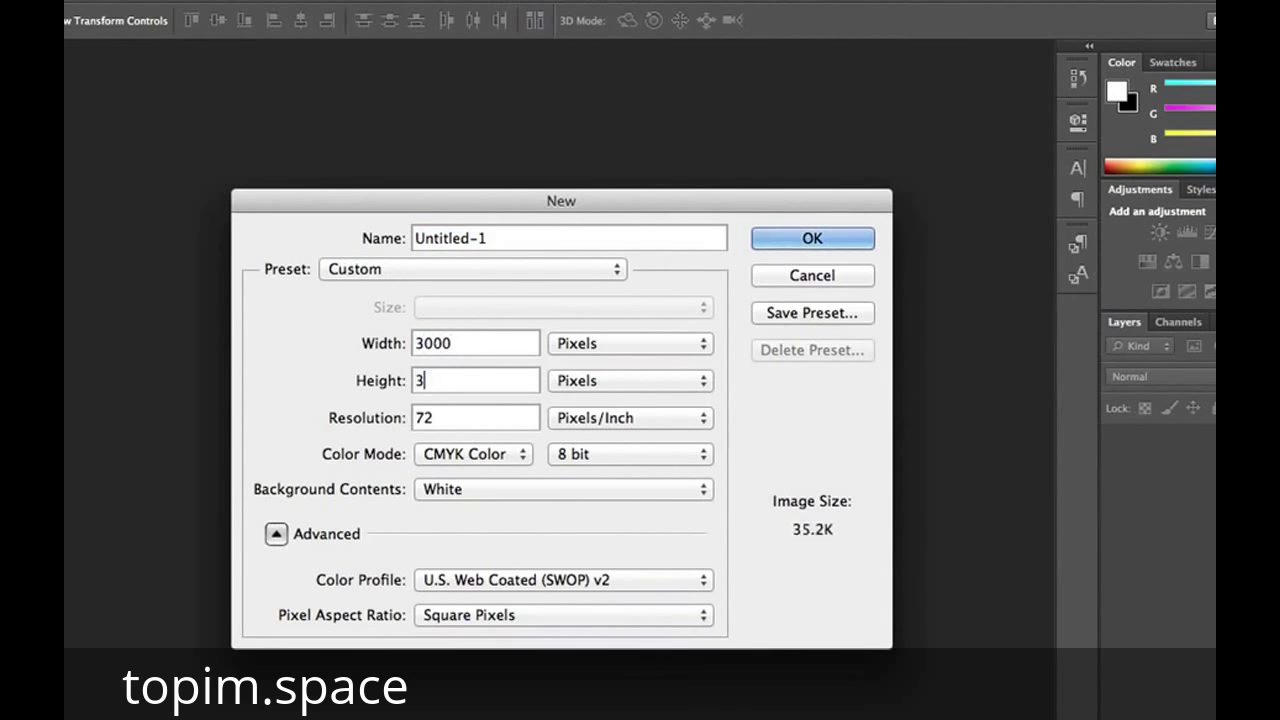
type("300")
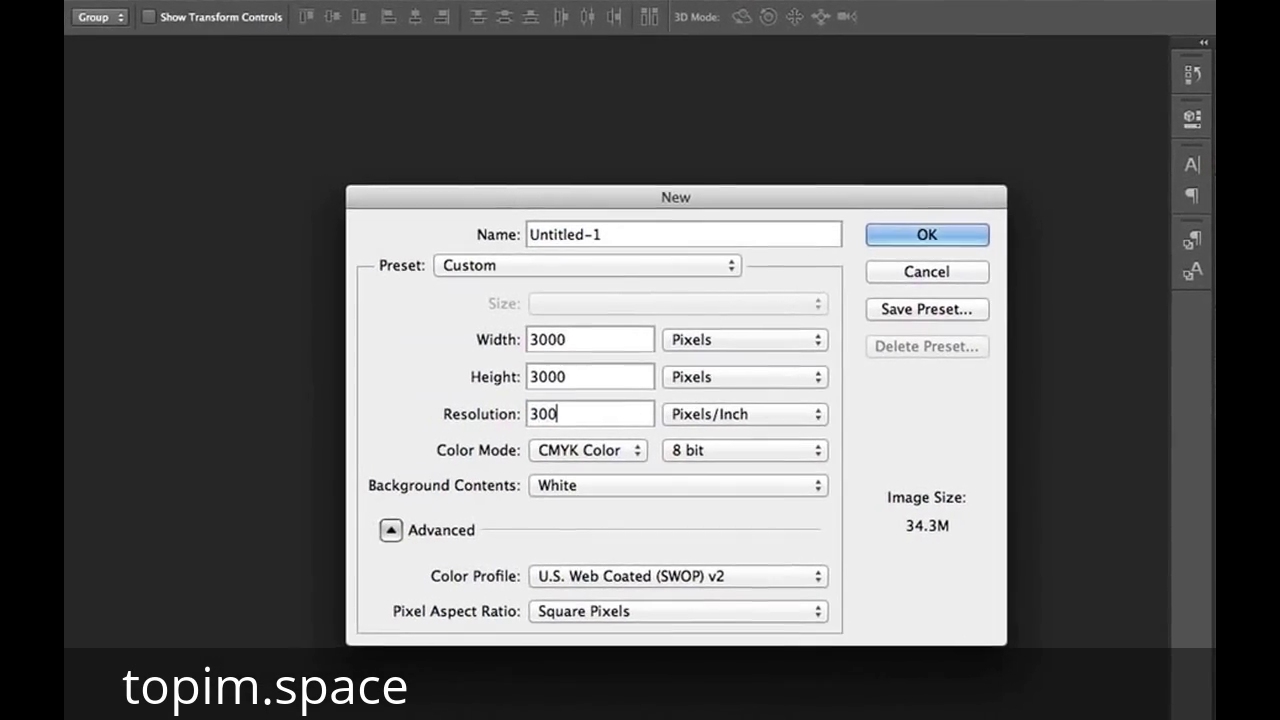
key("Return")
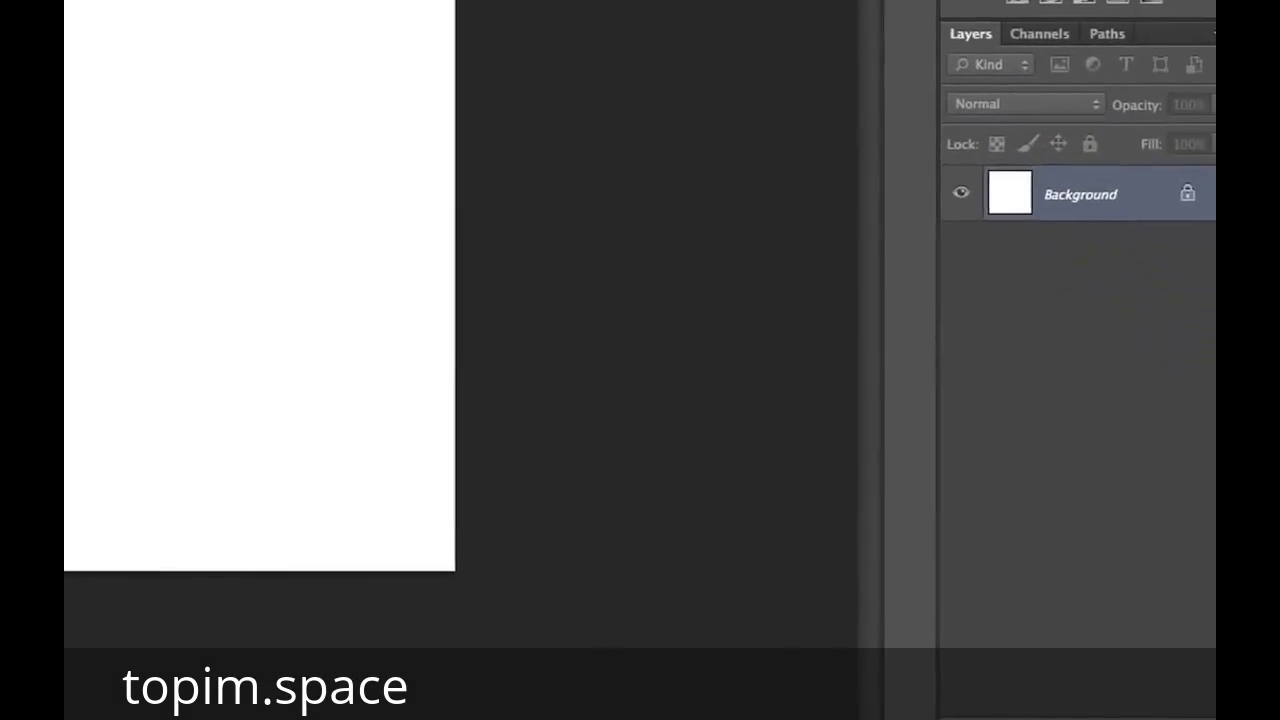
Convert the Background into a regular layer and apply a dark red Color Overlay with H 0, S 90, B 47
double_click(1135, 120)
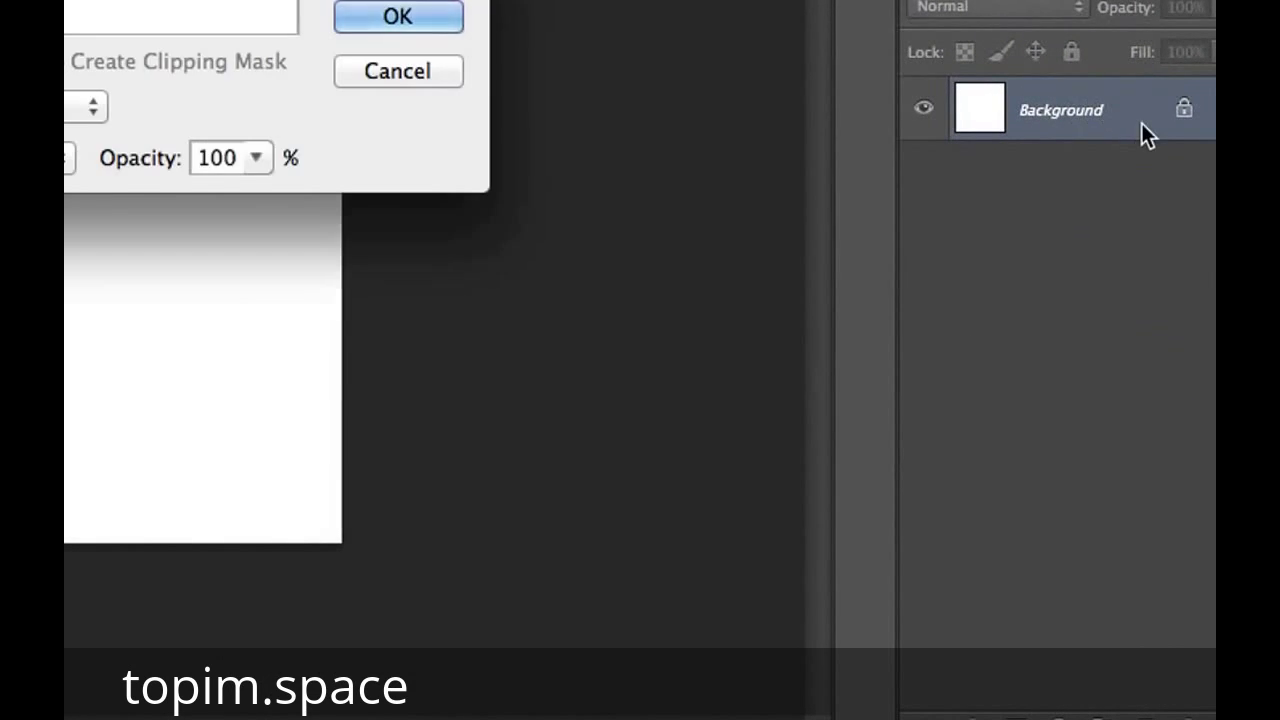
key("Return")
double_click(1170, 127)
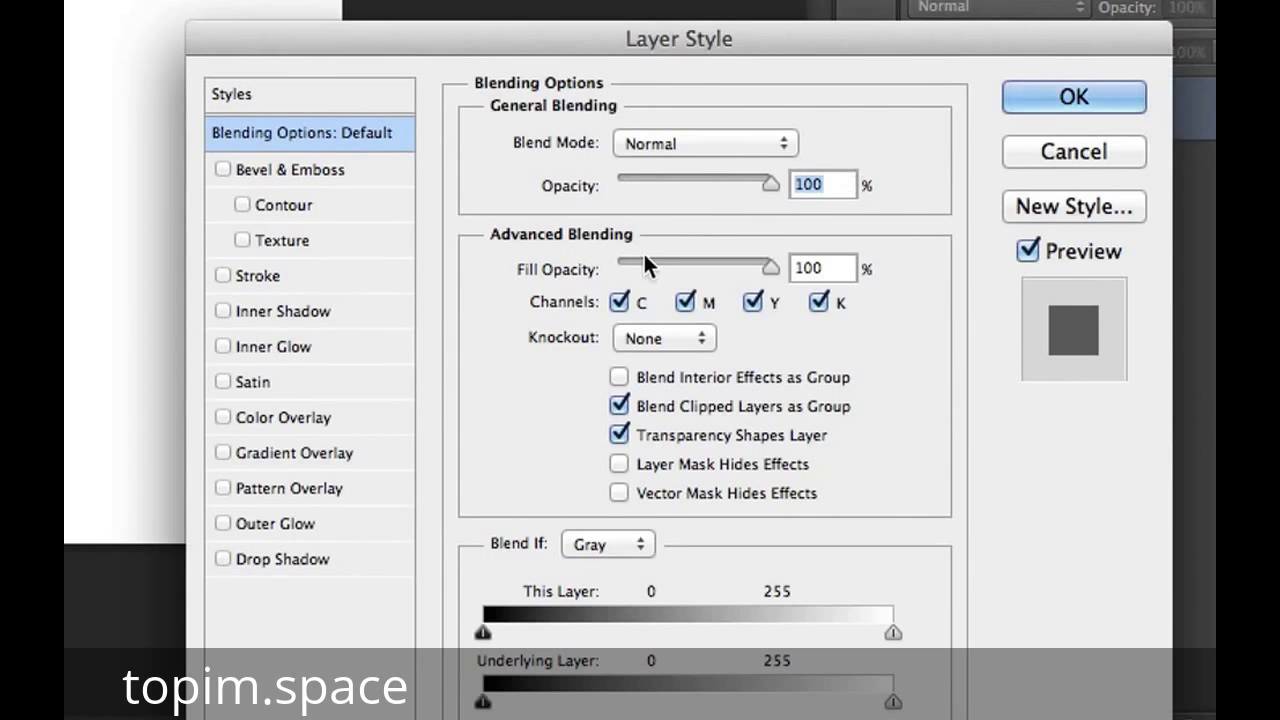
left_click(280, 417)
left_click(781, 142)
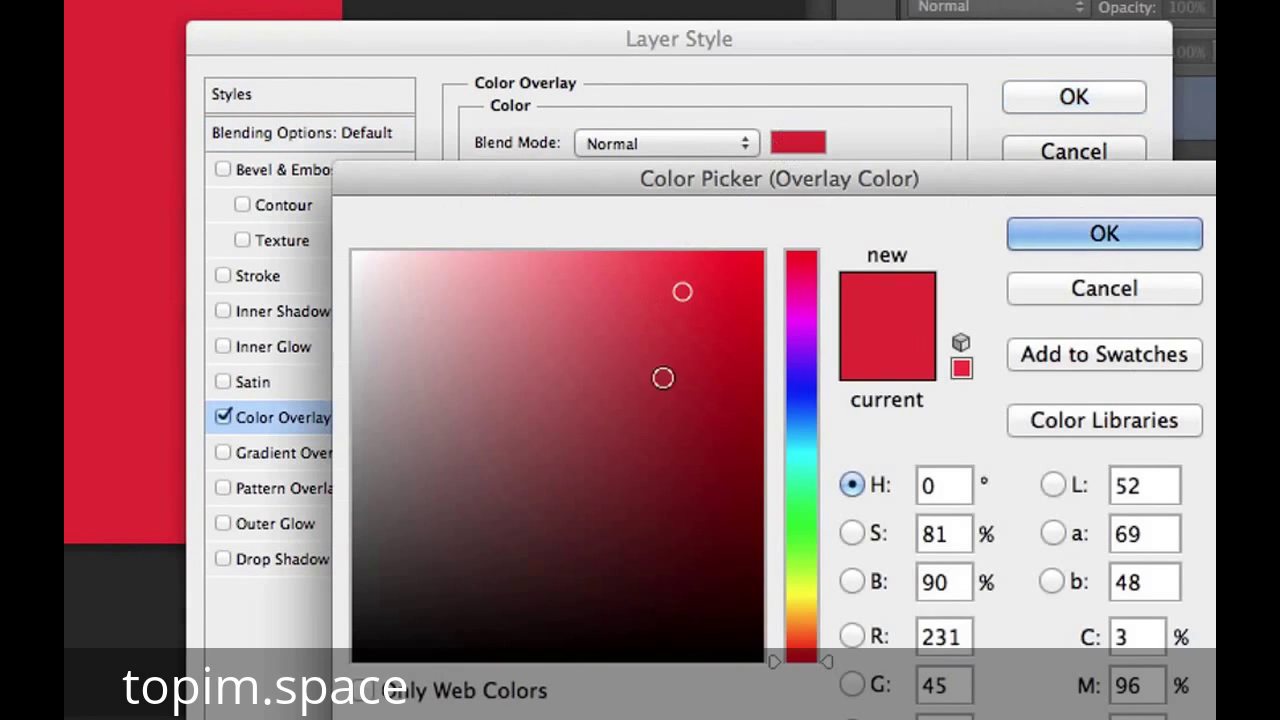
mouse_move(701, 378)
left_mouse_down()
mouse_move(693, 437)
mouse_move(705, 468)
left_mouse_up()
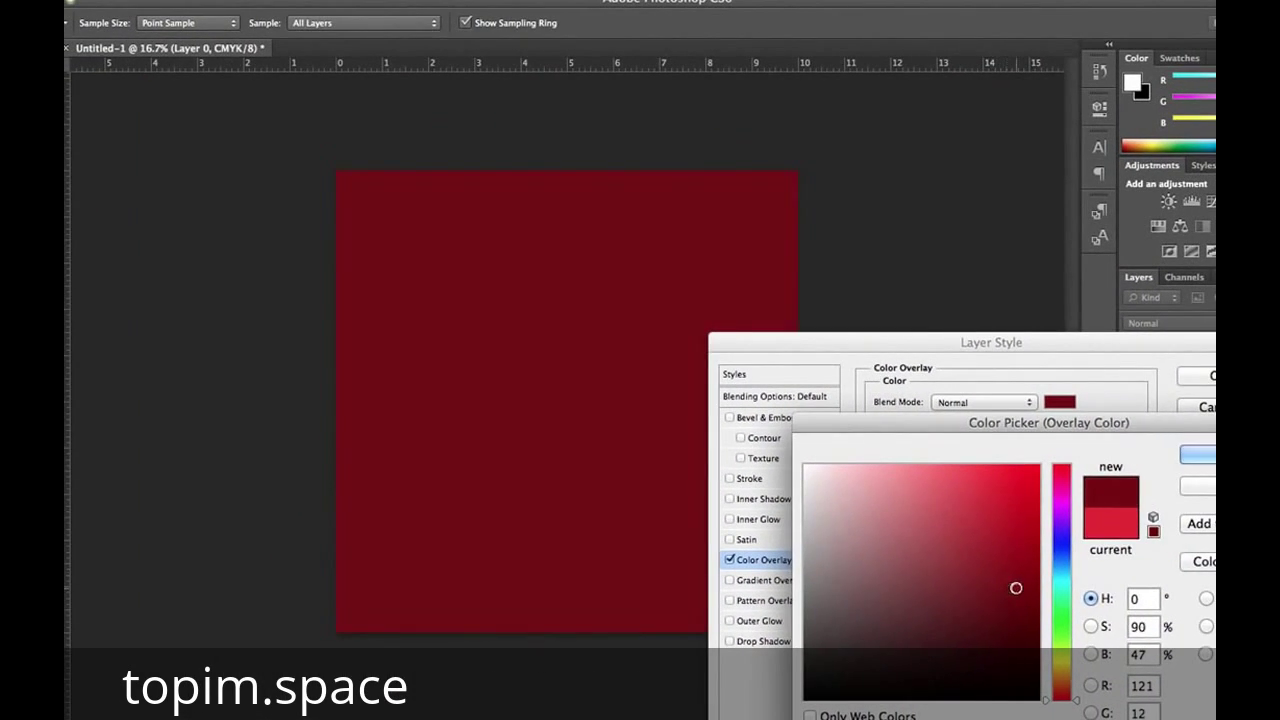
key("Return")
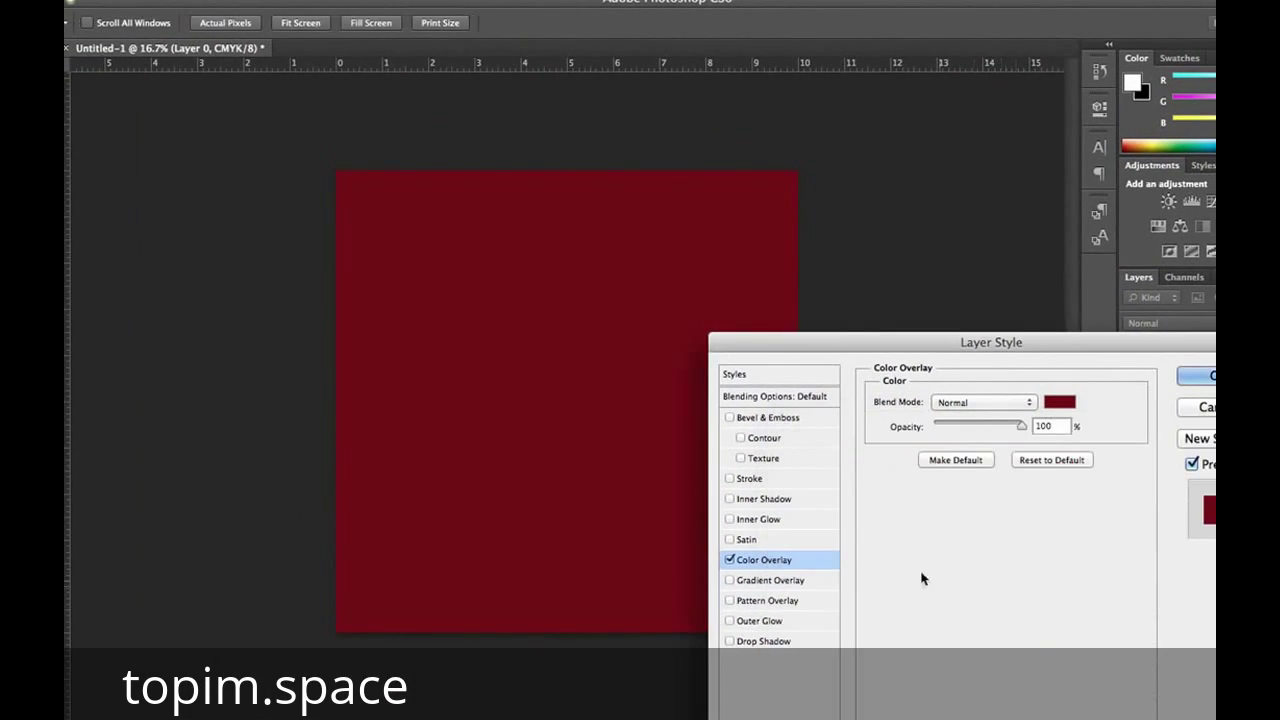
key("Return")
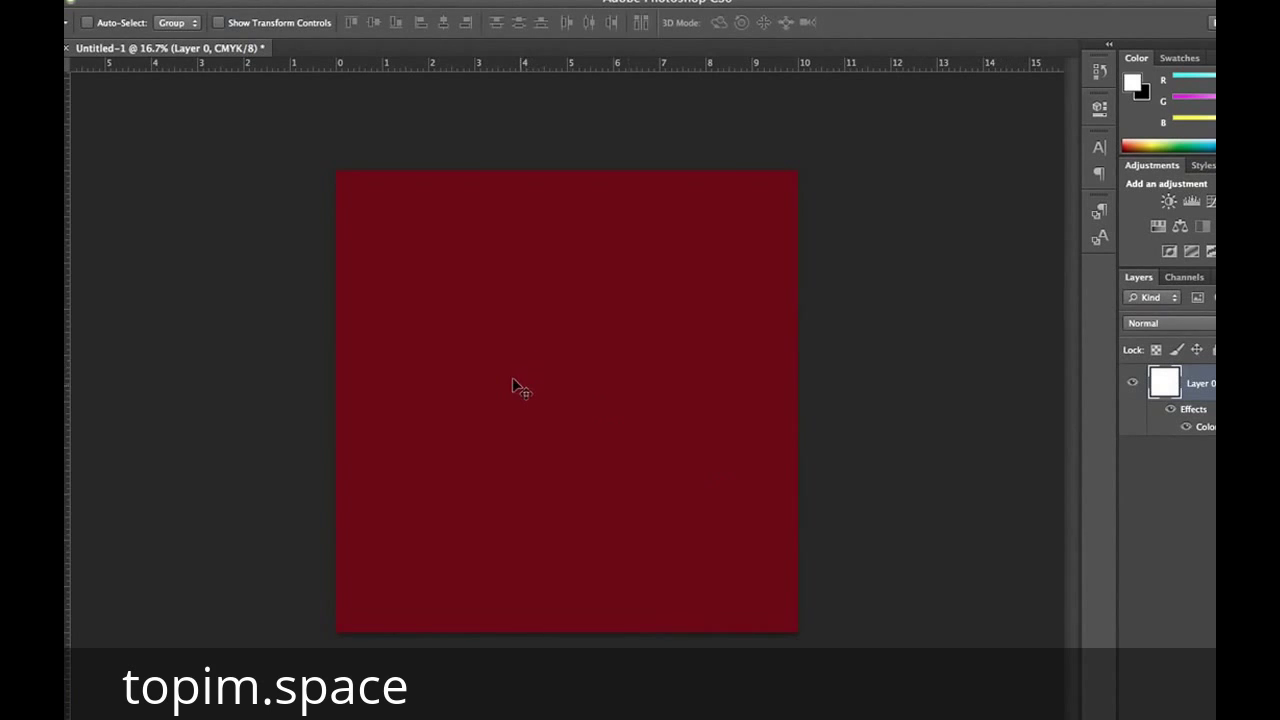
Paste the banner as a Smart Object and enlarge it from its centre to span nearly the full canvas width
key("super+v")
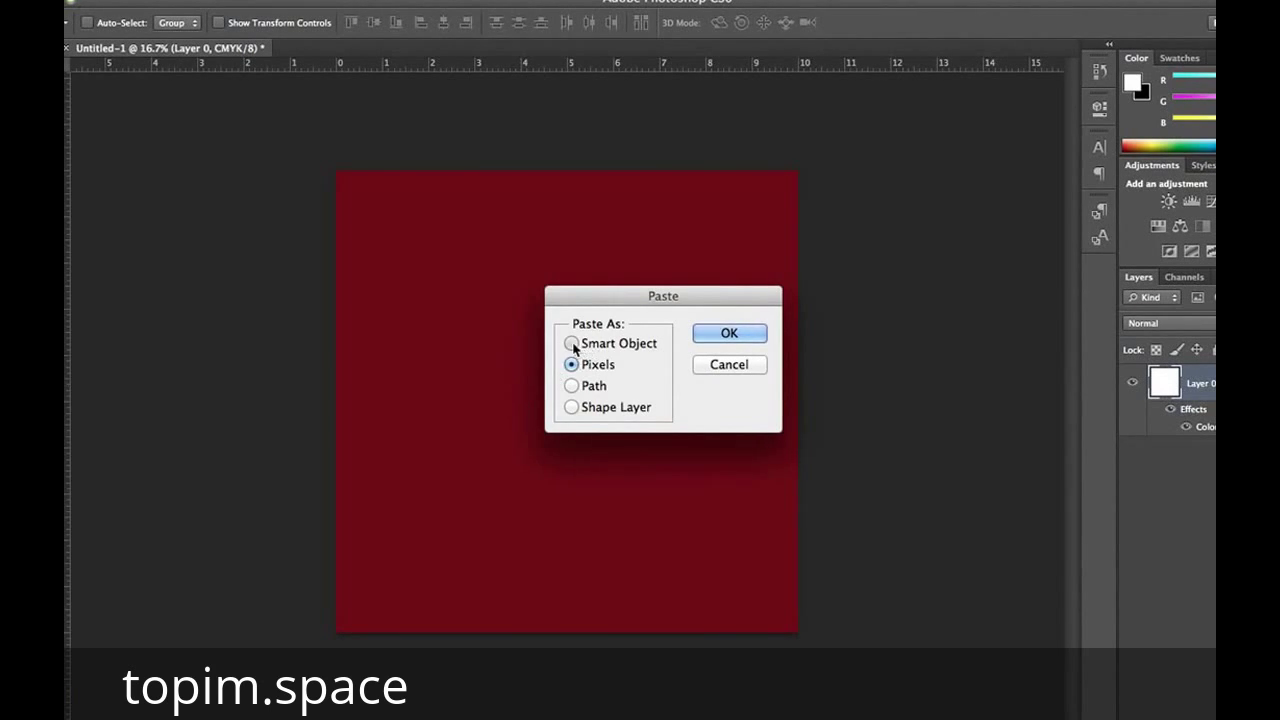
left_click(729, 334)
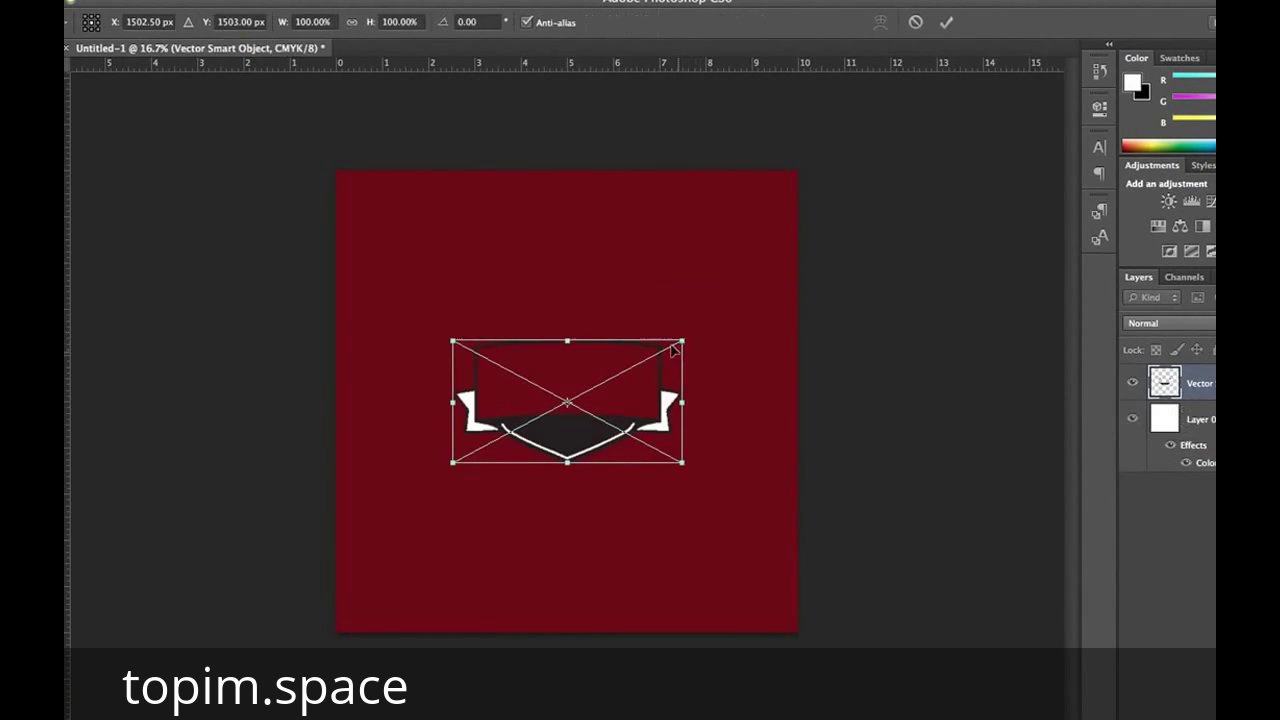
key("Return")
key("super+t")
left_click_drag(718, 480, 778, 541)
key("Return")
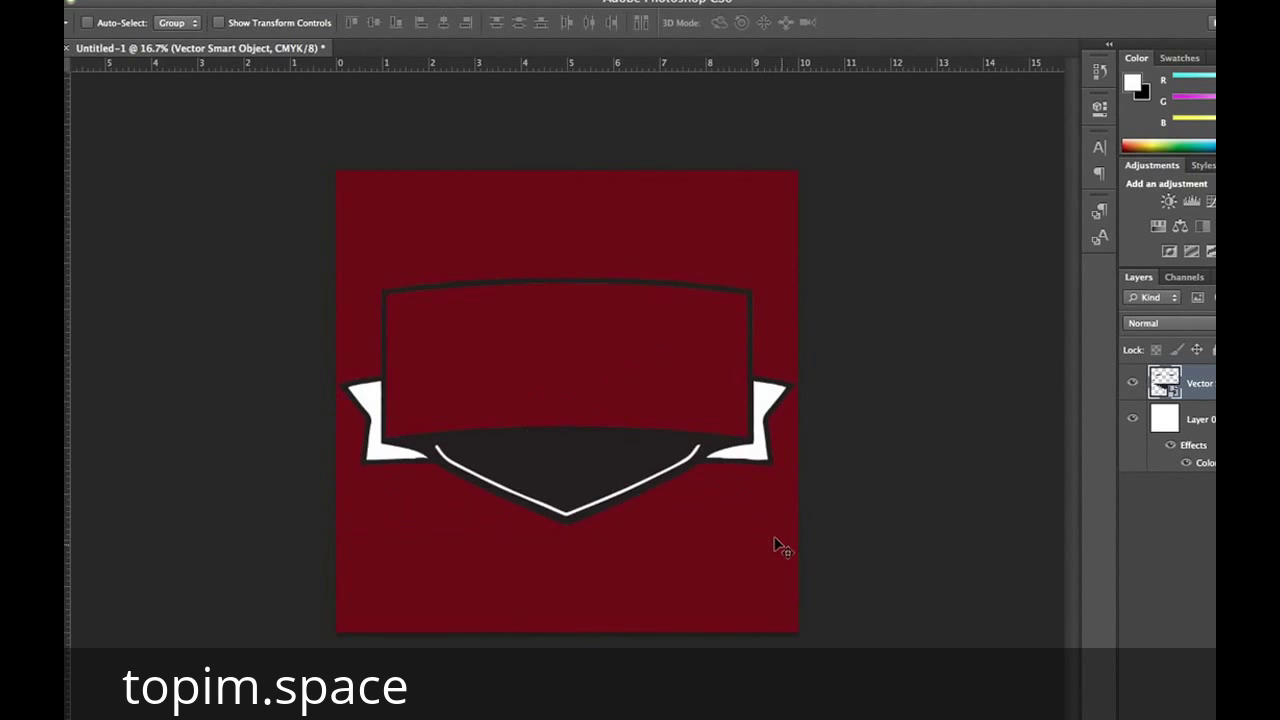
key("super+plus")
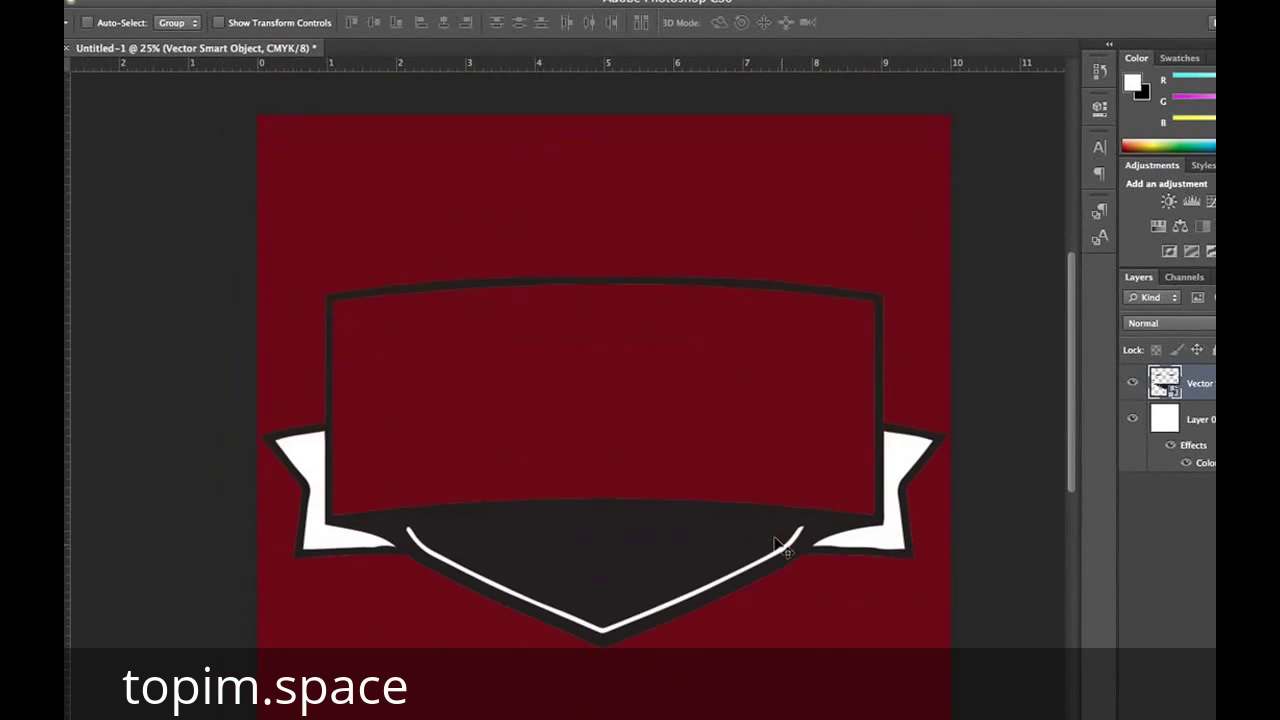
scroll(781, 547, "down", 2)
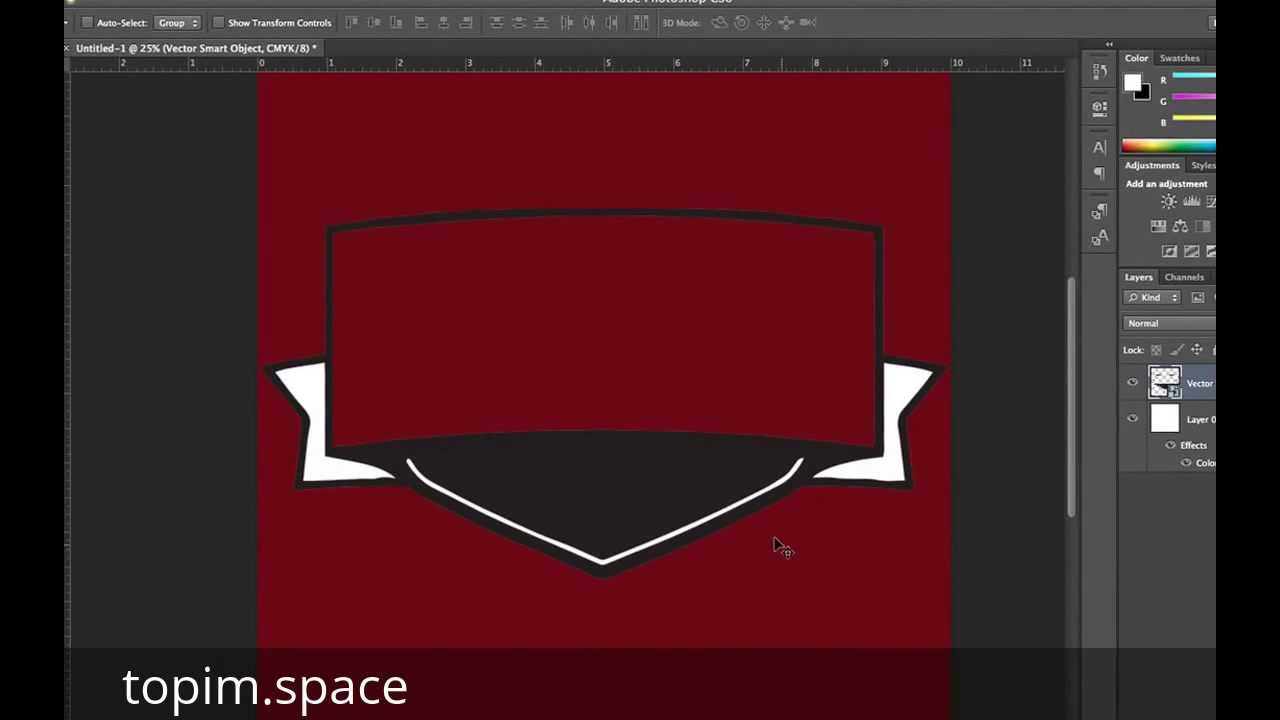
Switch to the web browser and search Google Images for "fsu logo"
key("super+Tab")
key("super+Tab")
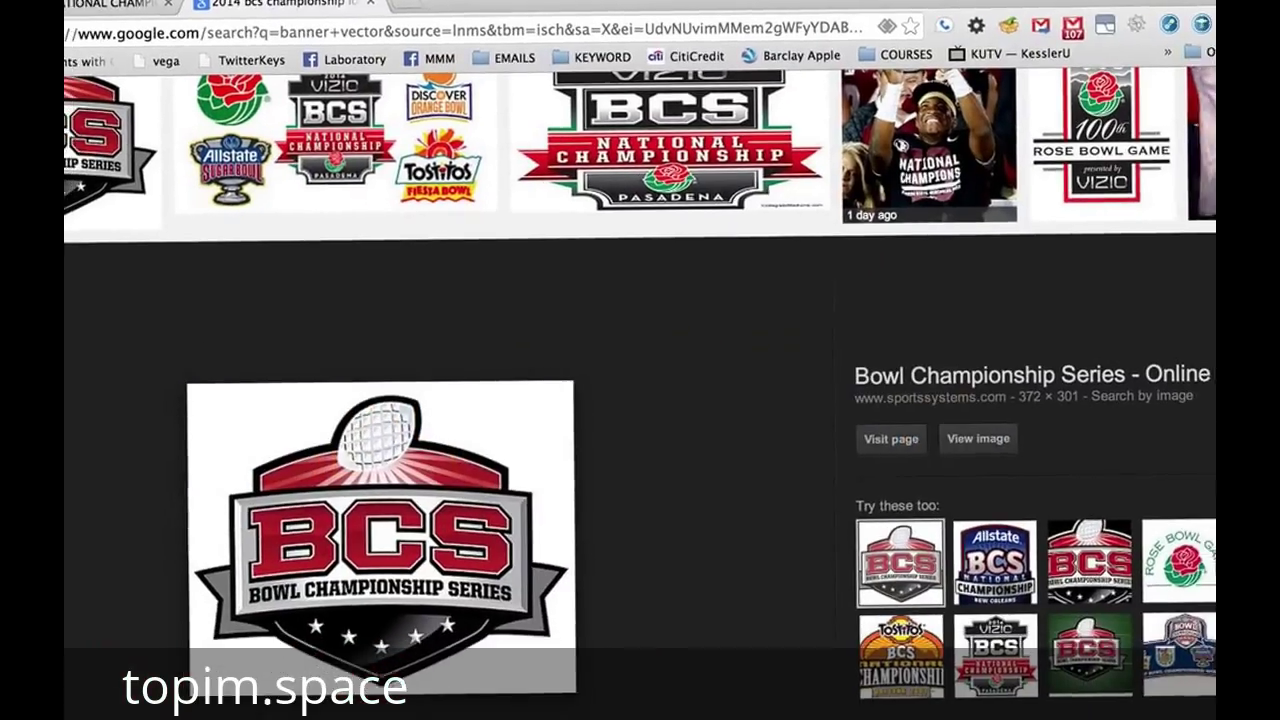
scroll(595, 540, "up", 5)
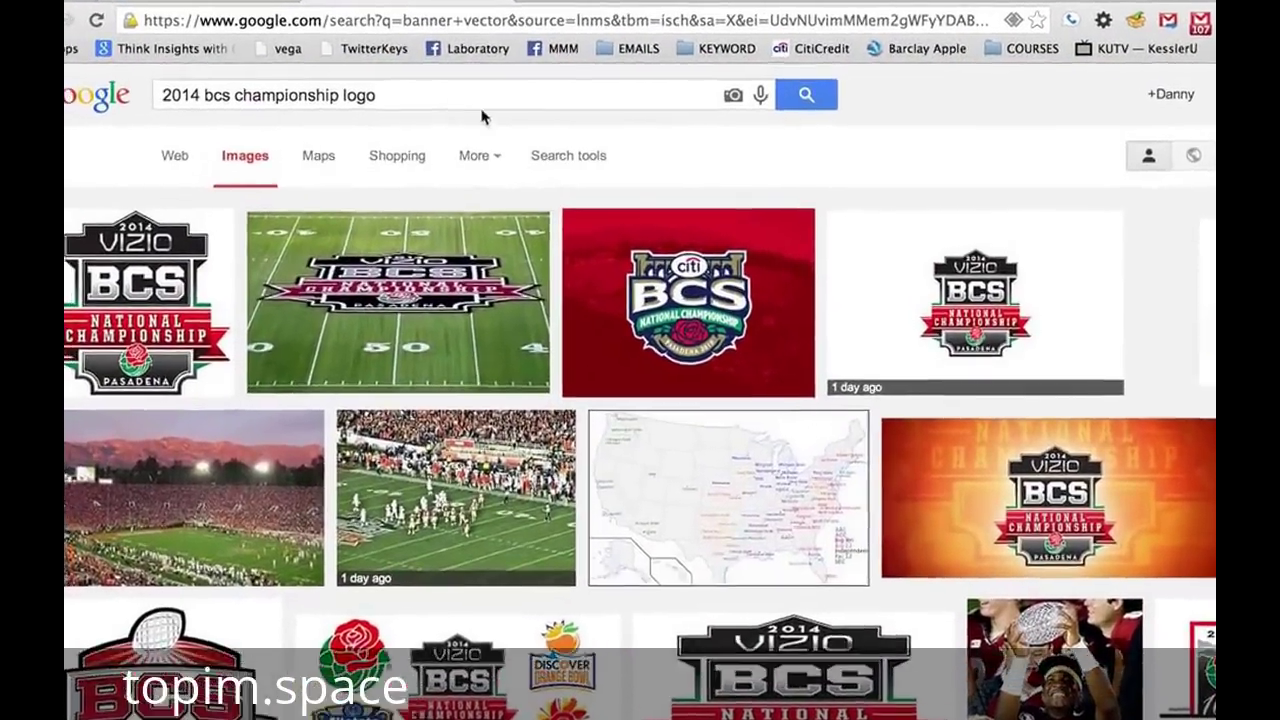
triple_click(438, 95)
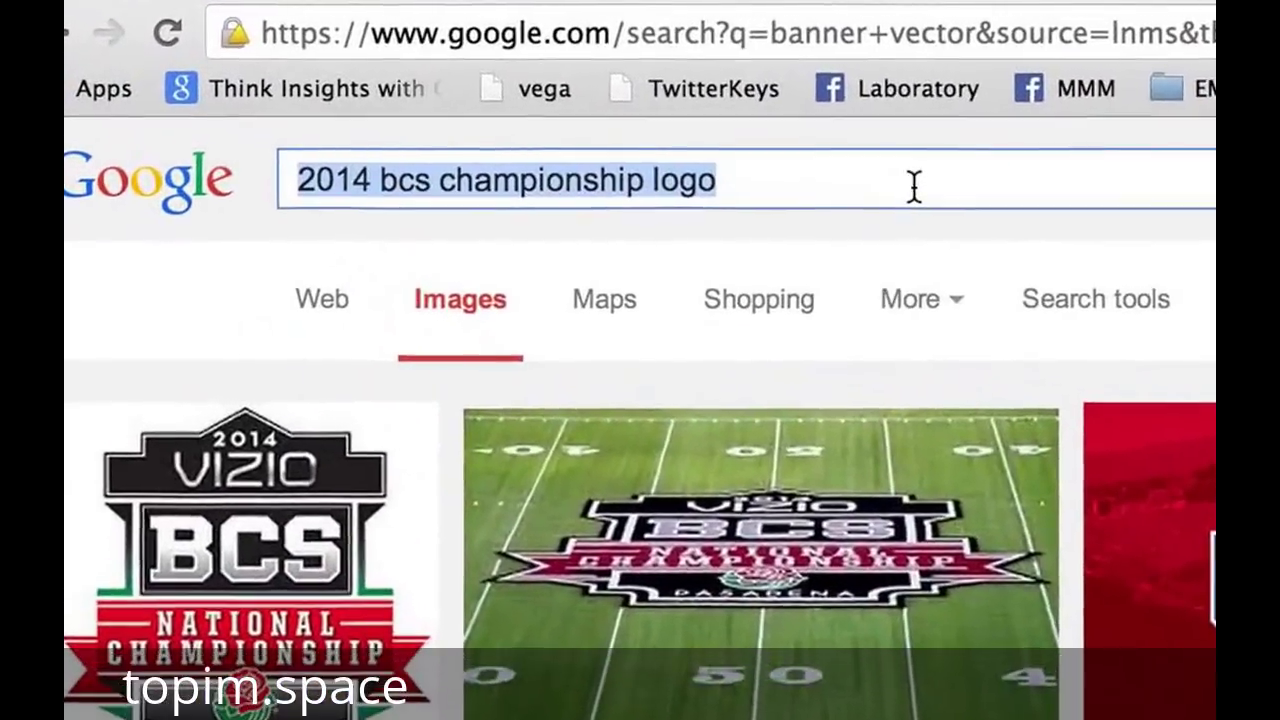
type("fsu logo")
key("Return")
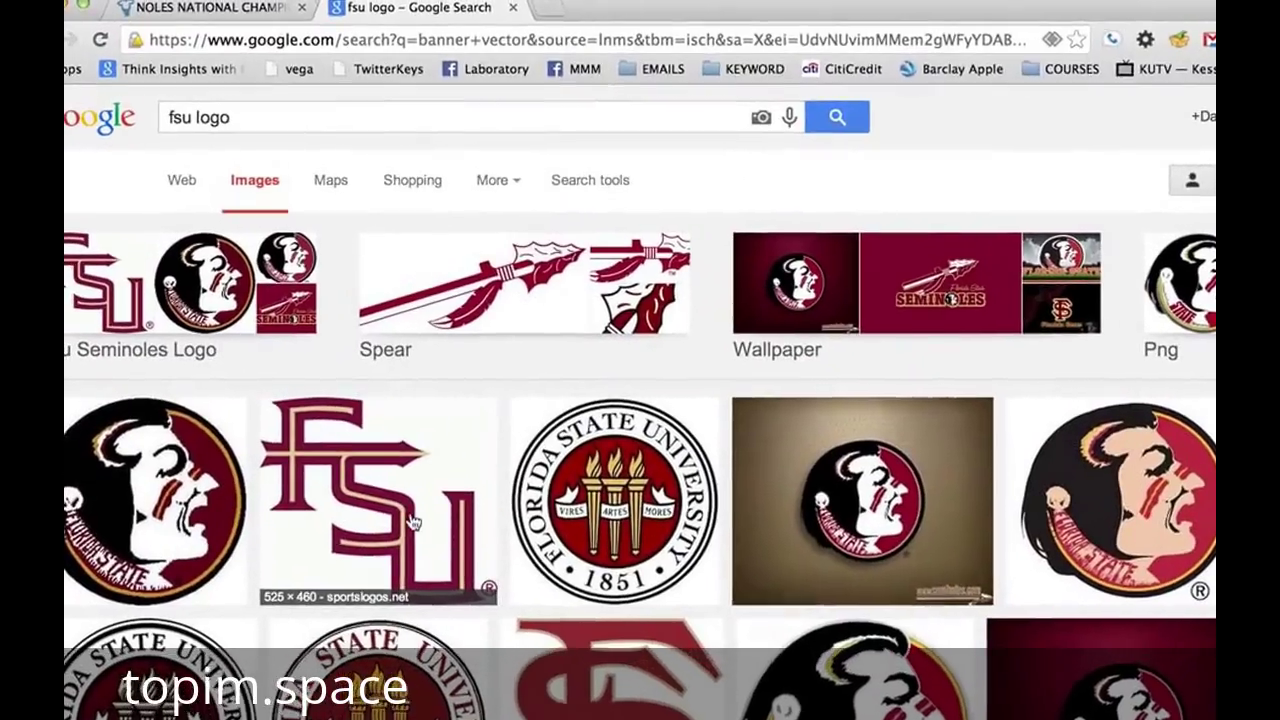
Copy the 525 × 460 FSU lettering logo from the results and paste it into the Photoshop banner document
left_click(413, 525)
right_click(494, 410)
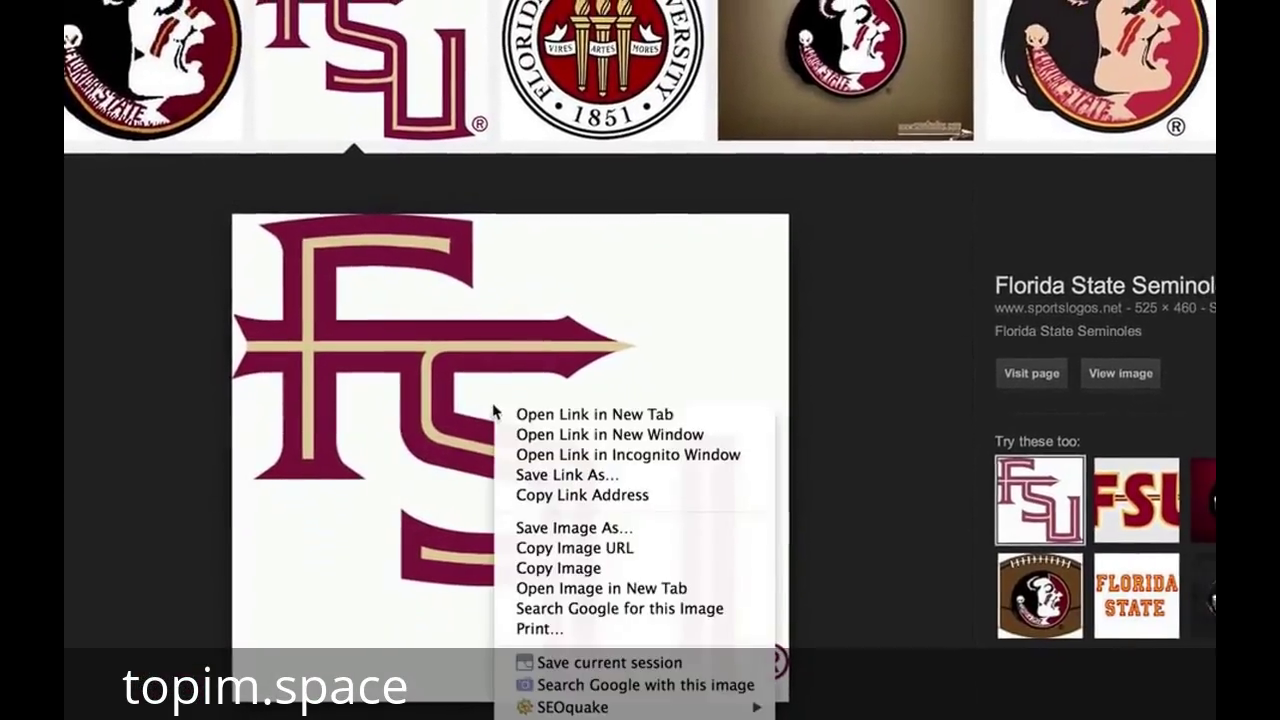
left_click(560, 567)
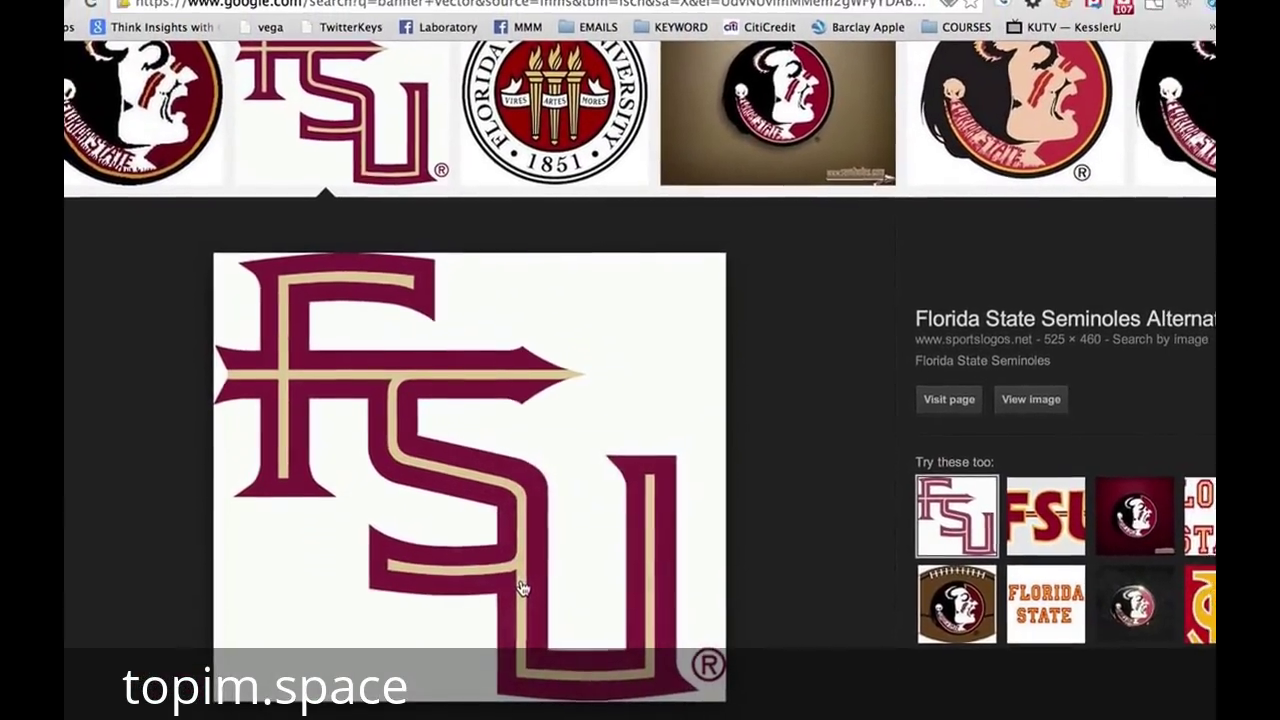
key("super+Tab")
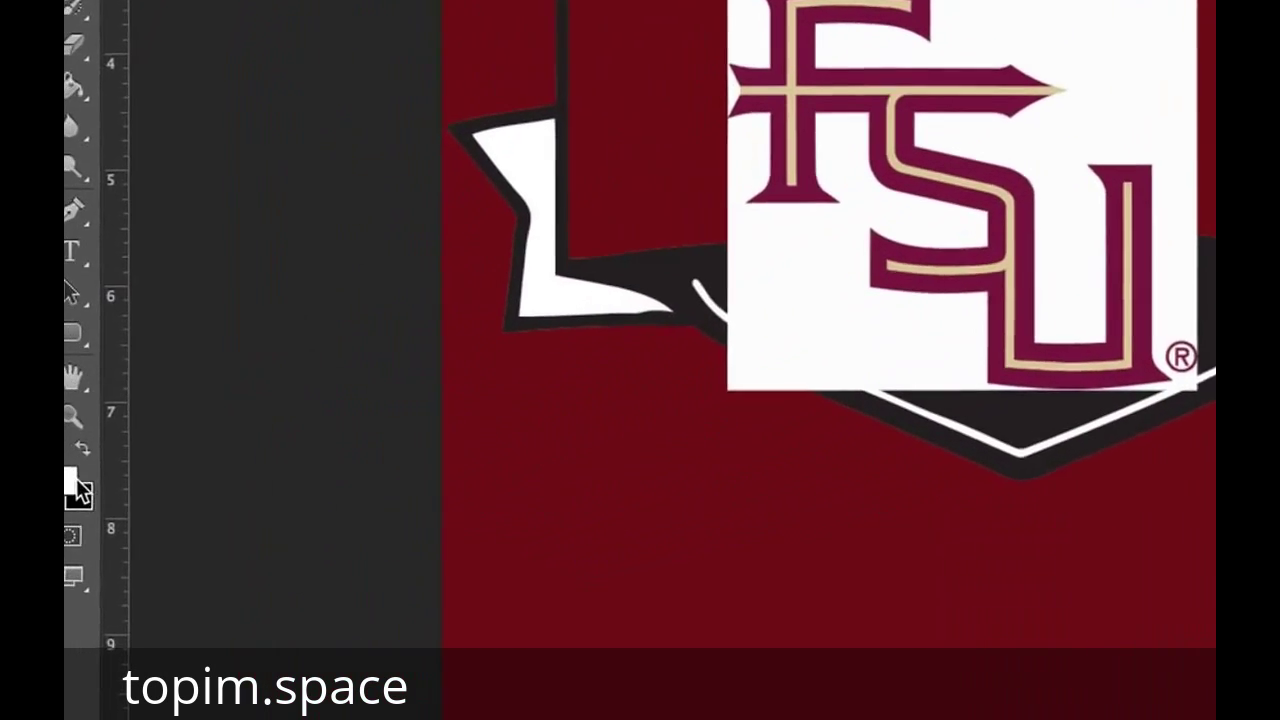
Sample the FSU logo's tan as the foreground color and hide the logo layer
left_click(73, 473)
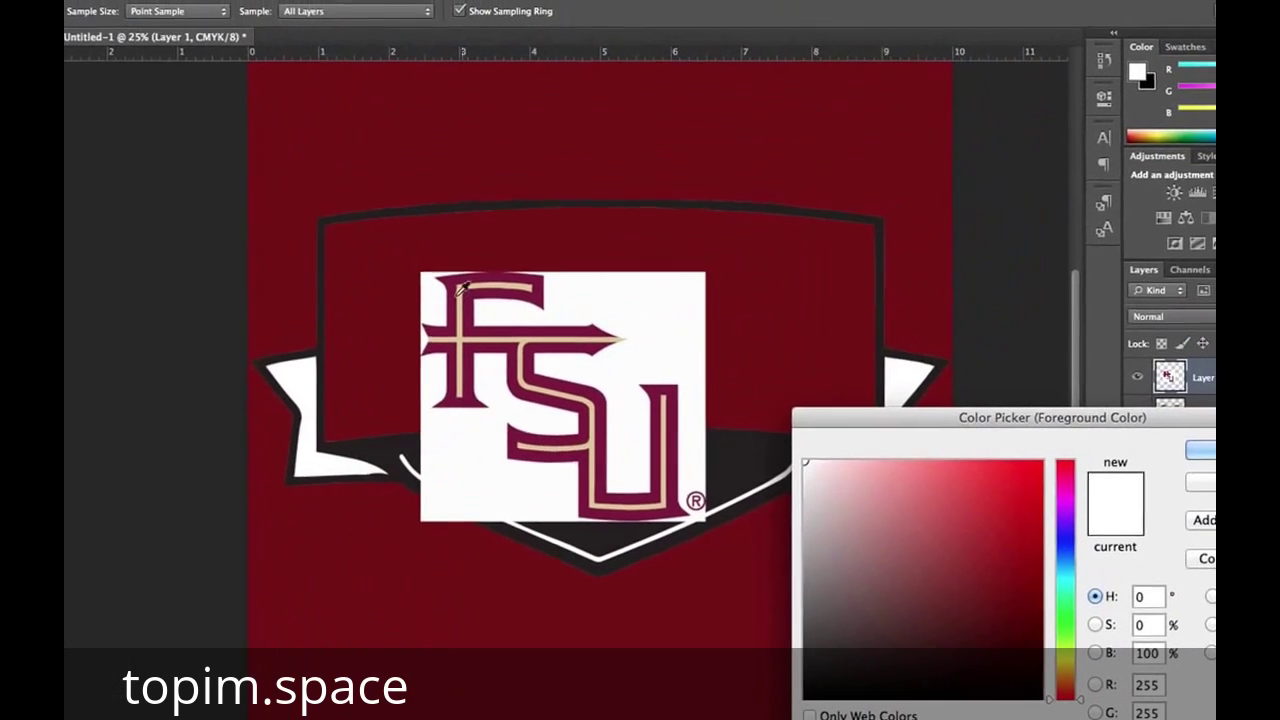
key("Return")
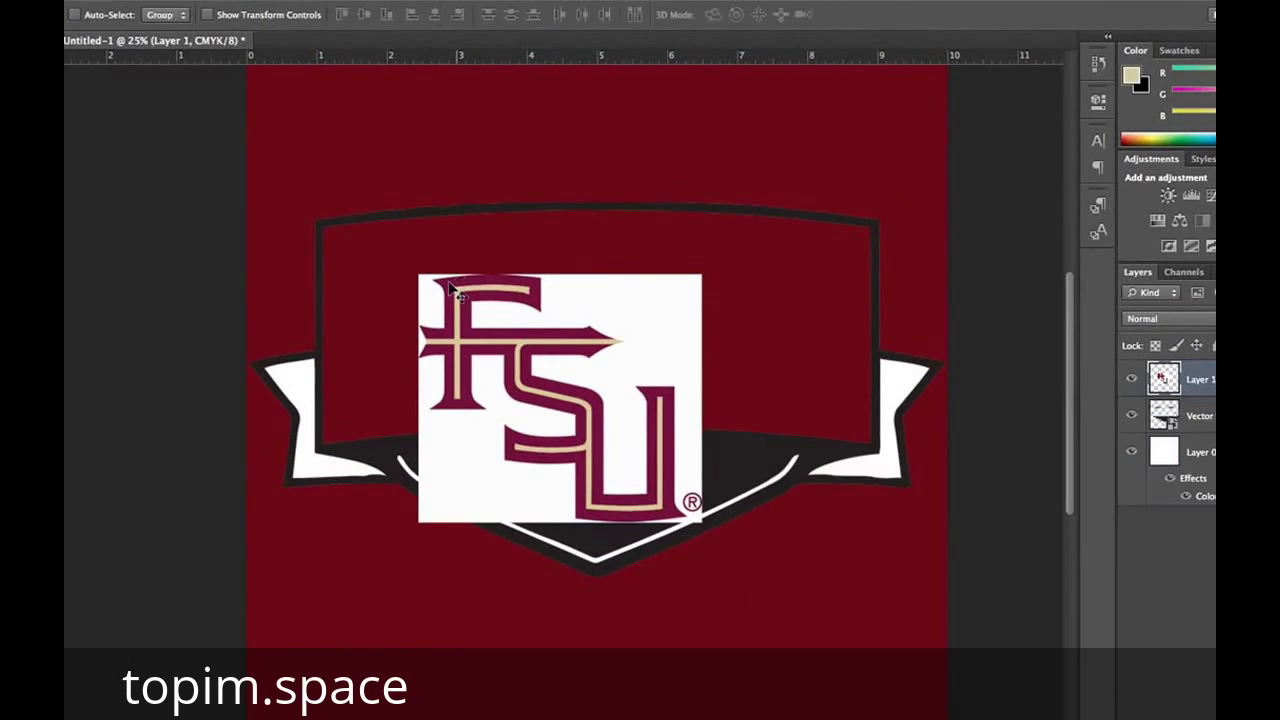
left_click(1131, 381)
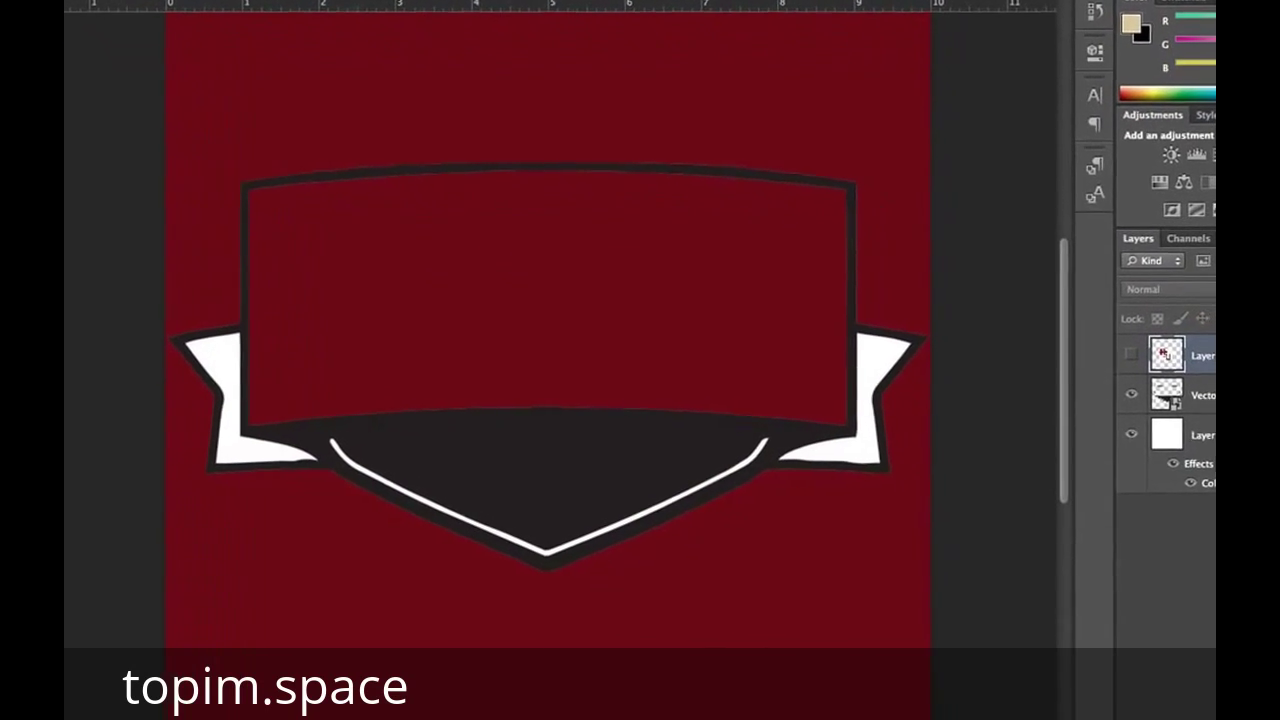
Rasterize the Vector Smart Object layer and fill the banner's panel, ribbon ends and lower accent line with the tan foreground color
left_click(1204, 396)
right_click(1204, 396)
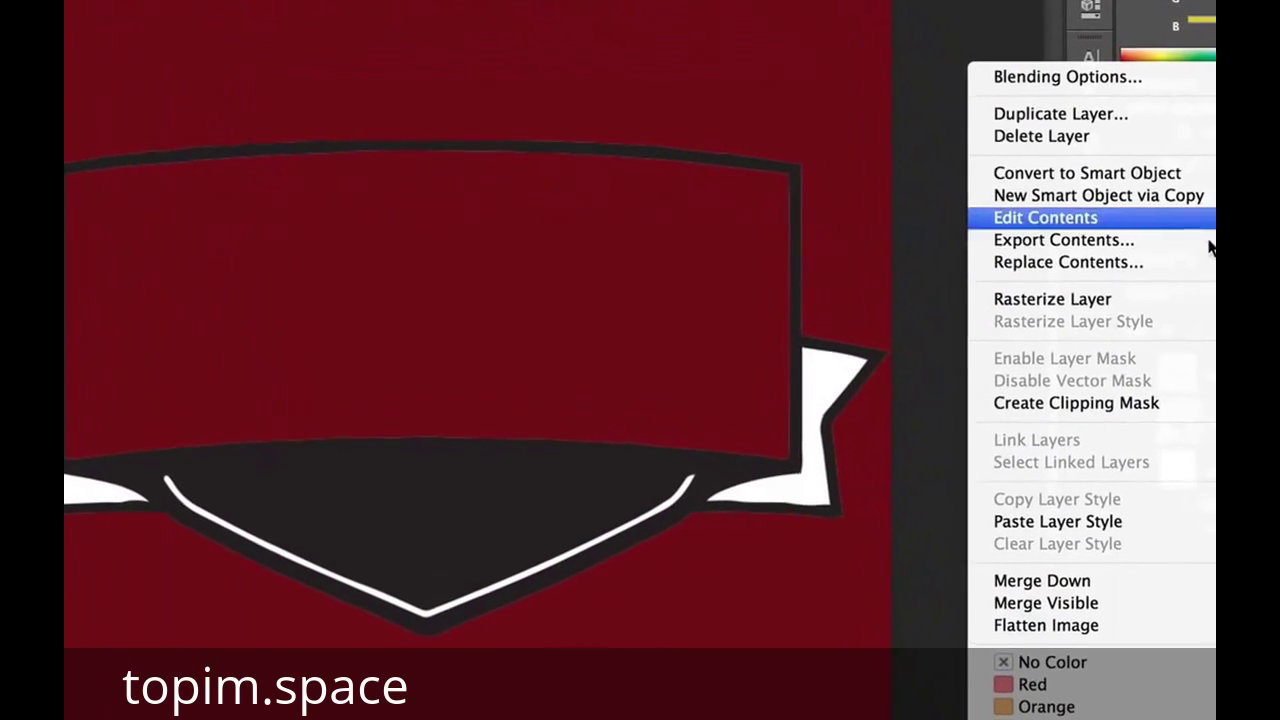
left_click(1200, 298)
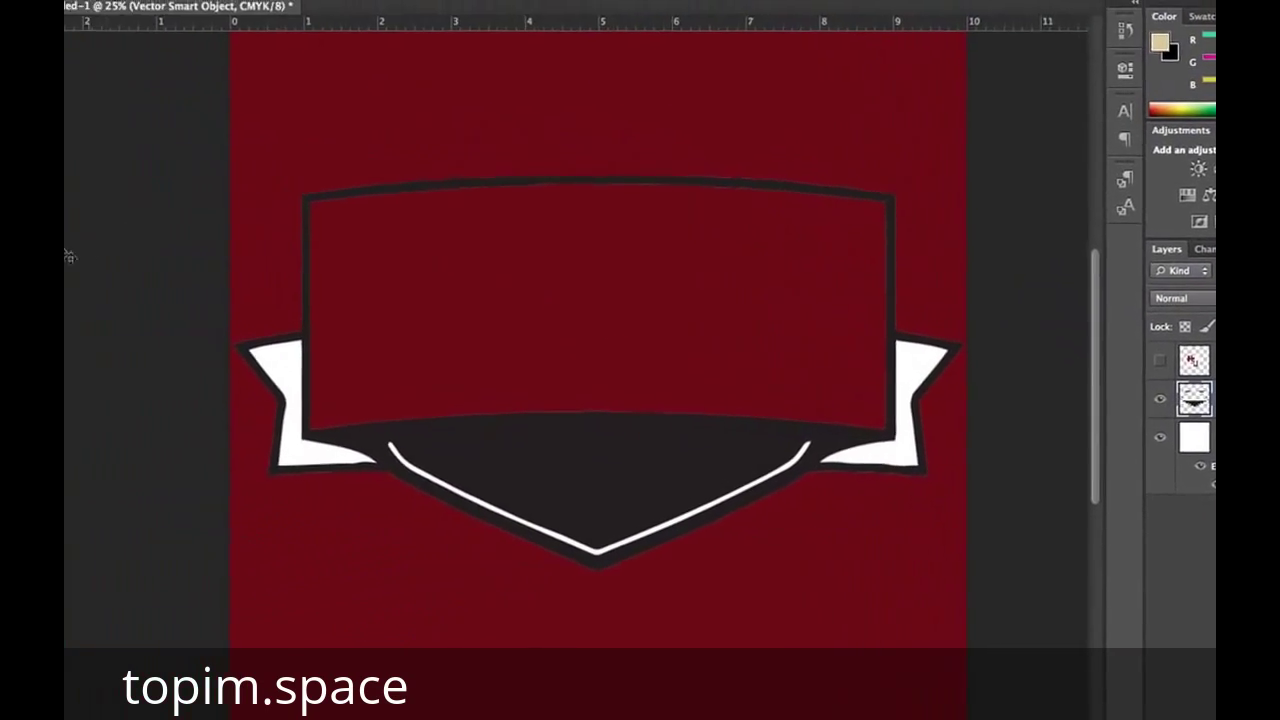
key("g")
left_click(726, 314)
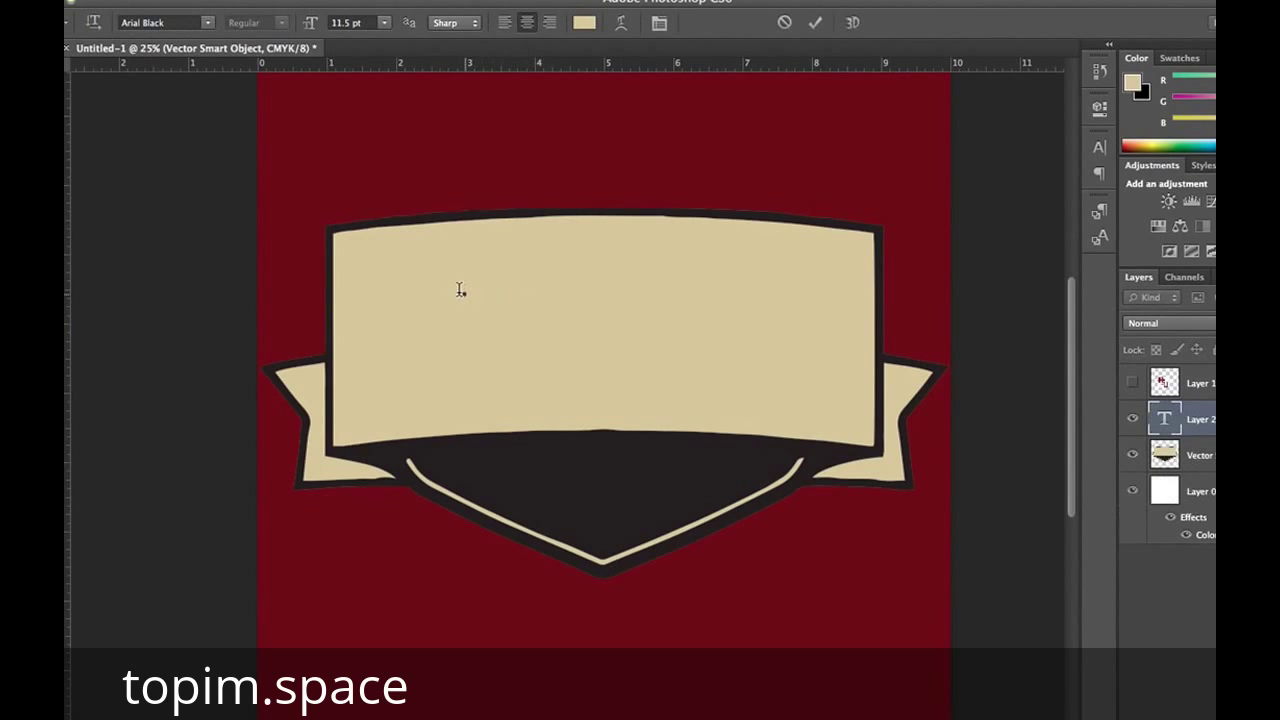
Add centered white Arial Black text "NATIONAL CHAMPIONS" on two lines and enlarge it to 76.14 pt across the tan panel
left_click(583, 24)
left_click_drag(948, 537, 697, 422)
key("Return")
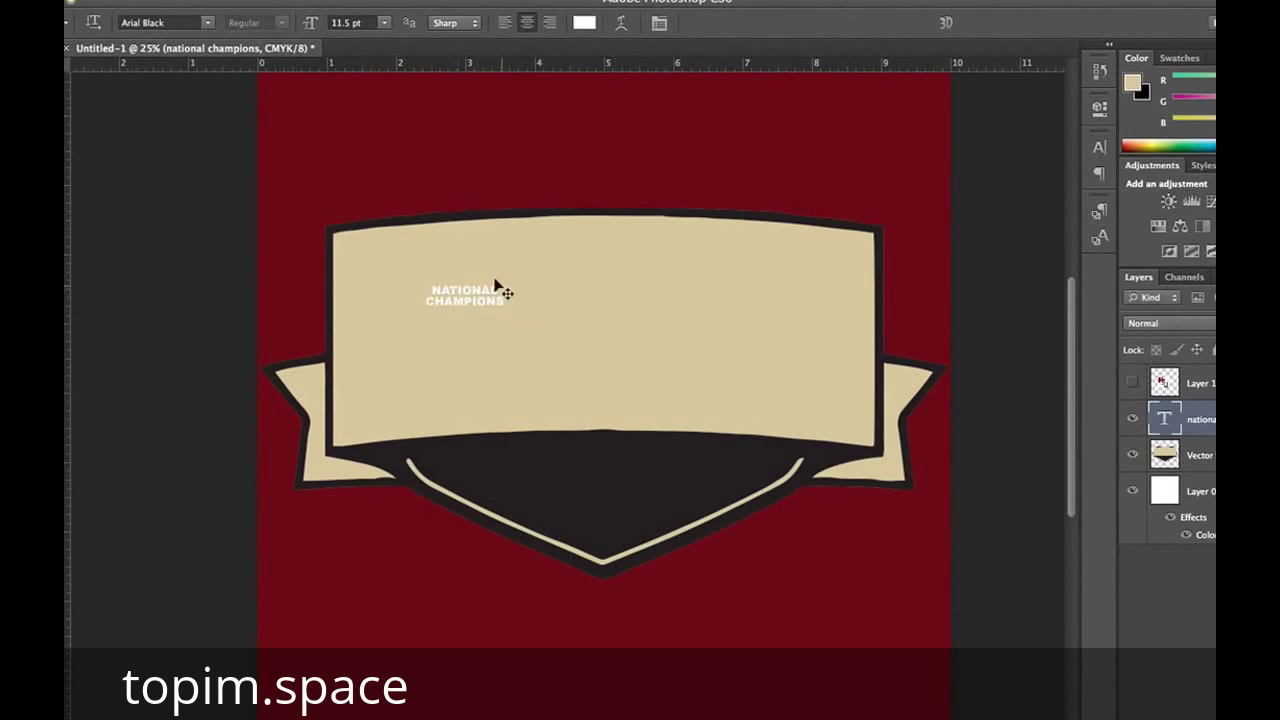
left_click_drag(502, 309, 722, 374)
left_click_drag(541, 281, 637, 275)
key("Return")
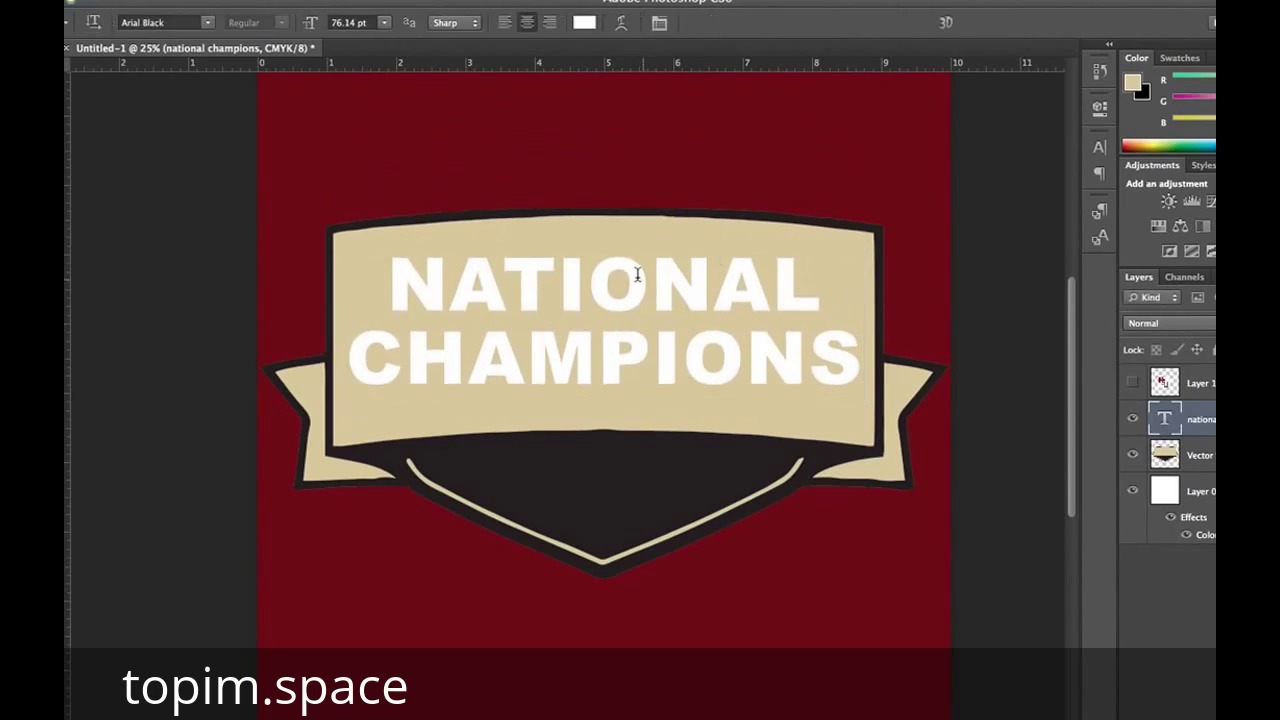
Change the NATIONAL CHAMPIONS text's font to CollegiateBlackFLF
left_click(207, 22)
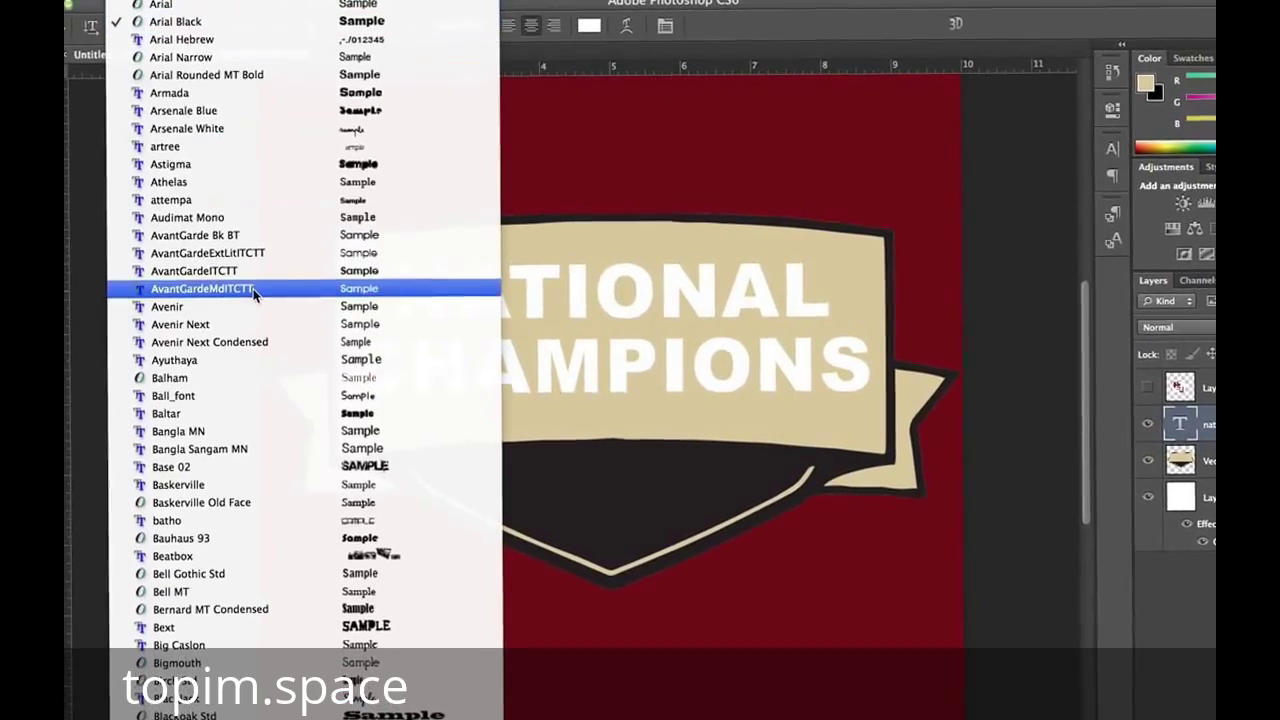
scroll(253, 292, "down", 20)
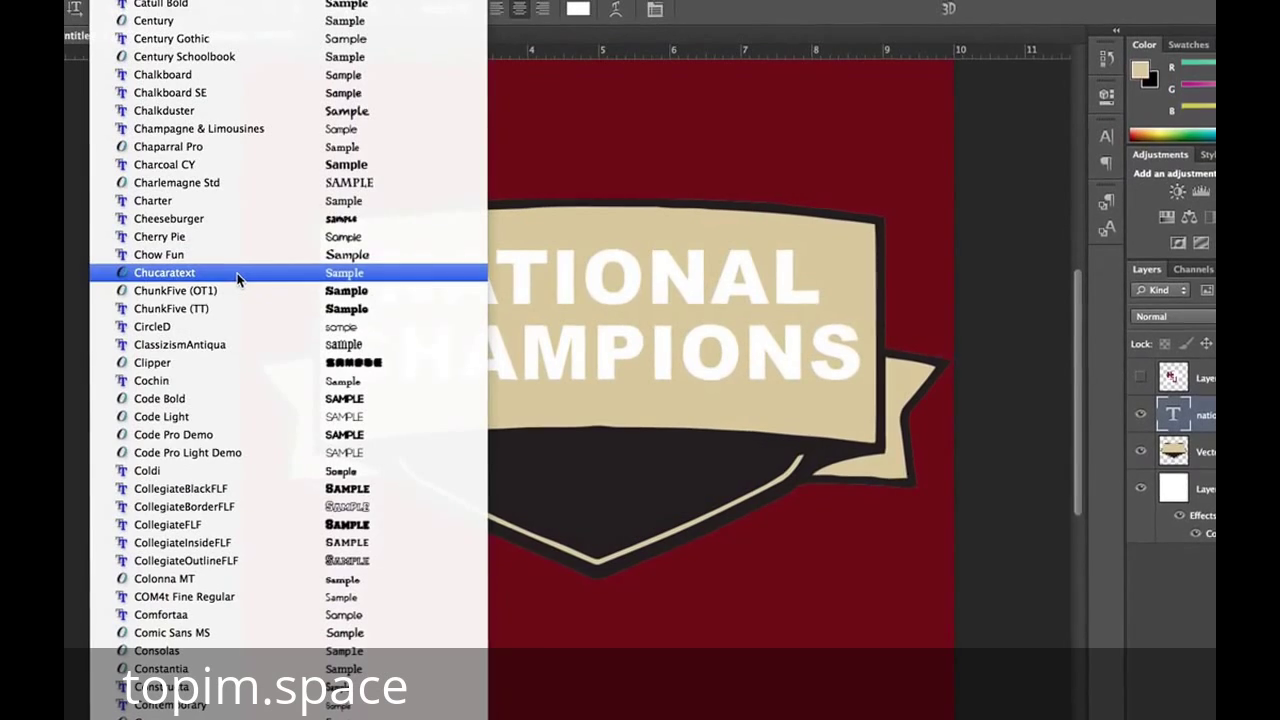
left_click(242, 490)
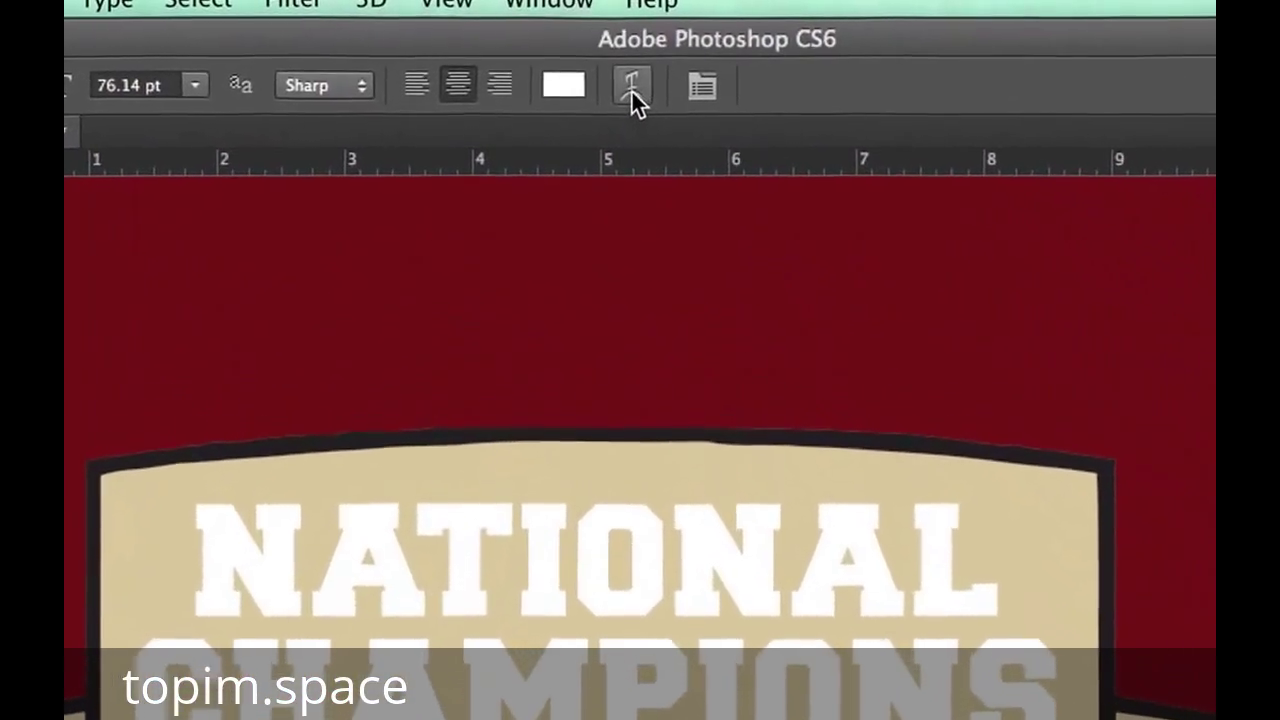
Warp the NATIONAL CHAMPIONS text with the Arc style, using a slight horizontal bend that follows the banner's curve
left_click(615, 9)
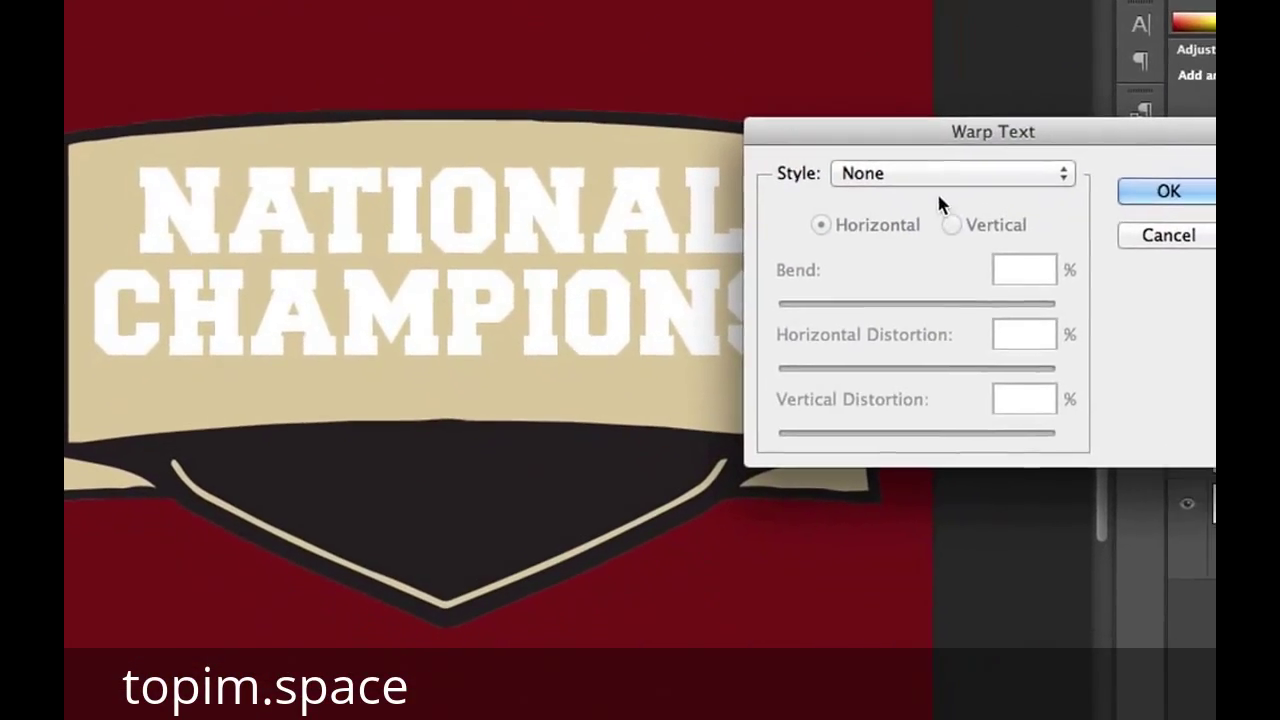
left_click(1120, 422)
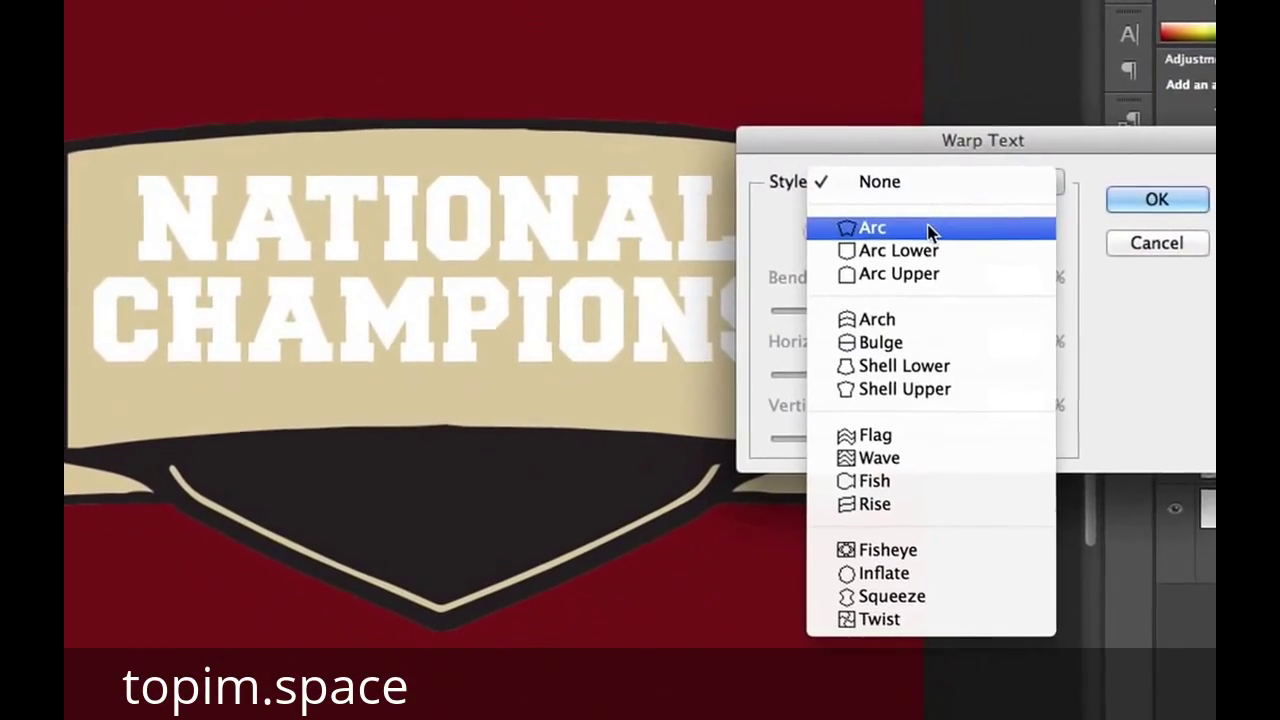
left_click(929, 232)
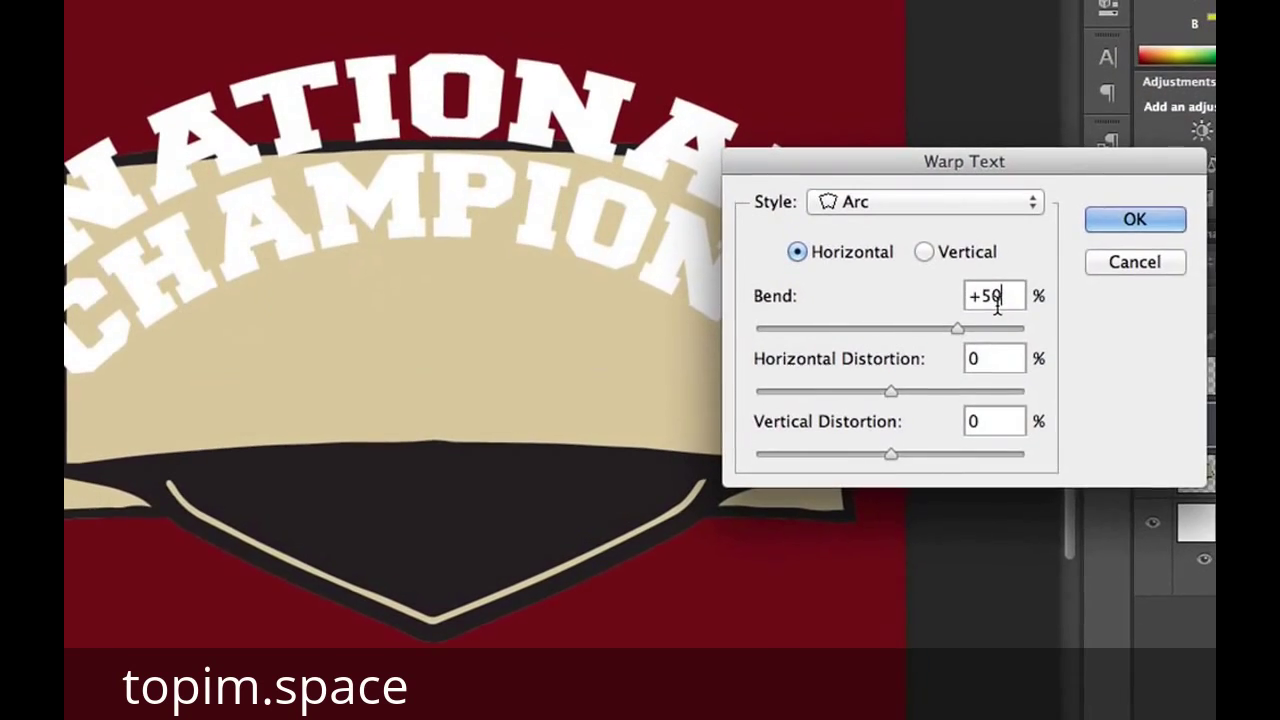
left_click_drag(928, 342, 901, 344)
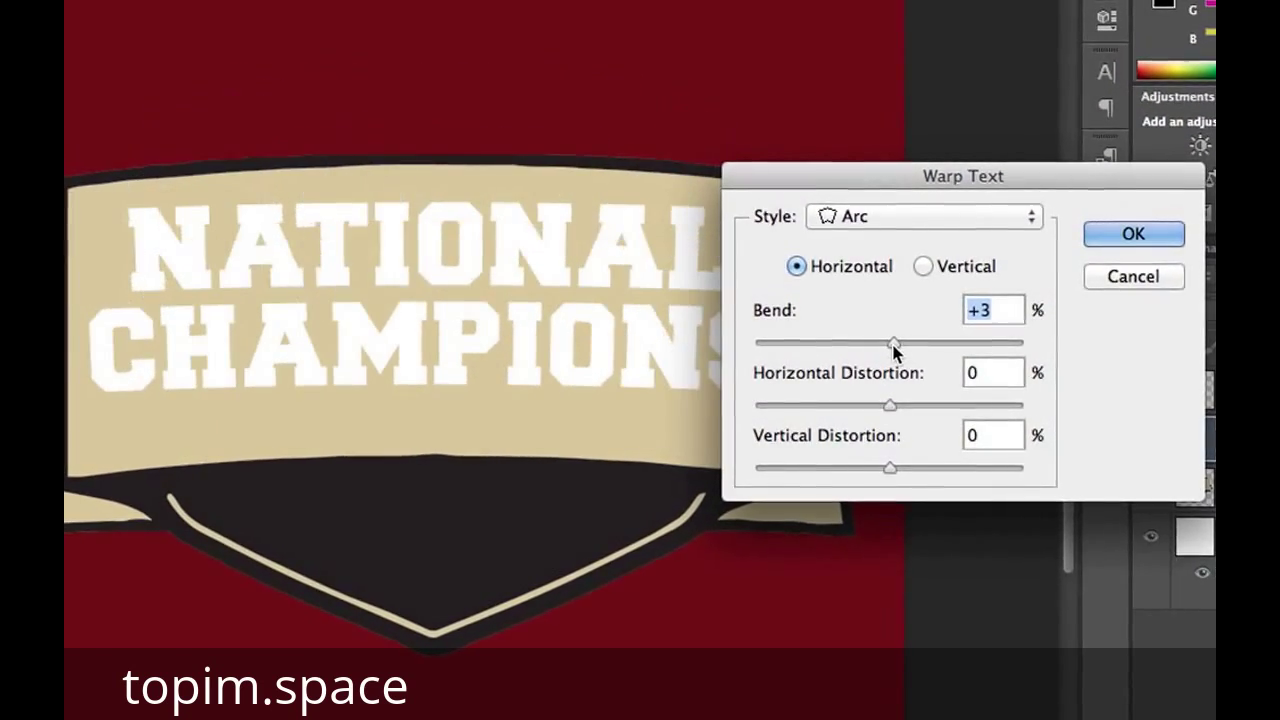
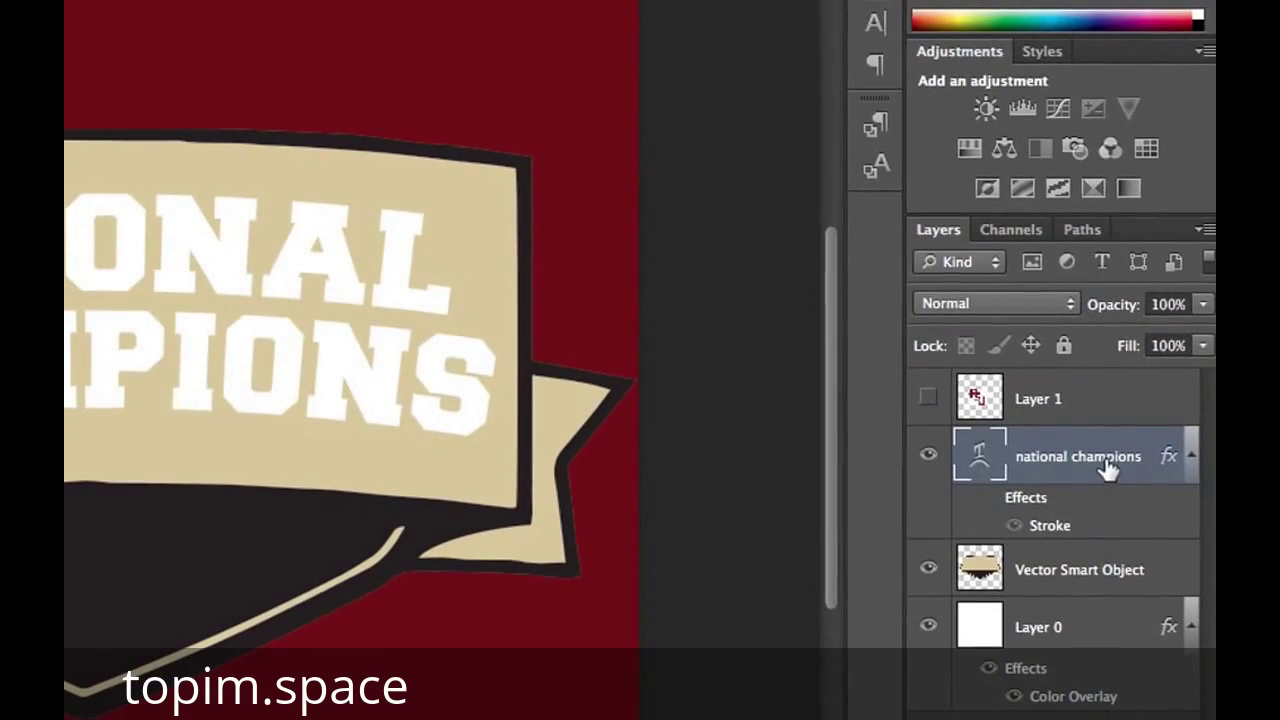
Duplicate the national champions text layer and apply a red Color Overlay to the lower copy
right_click(1109, 466)
left_click(897, 55)
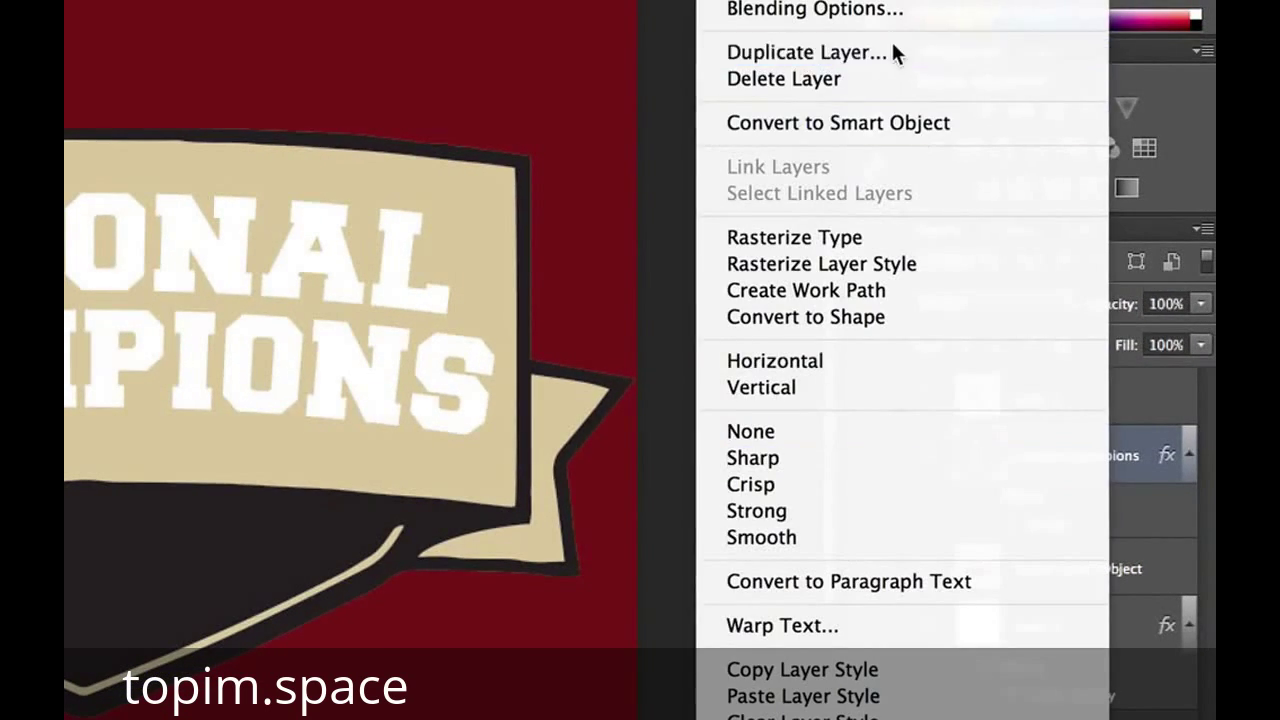
key("Return")
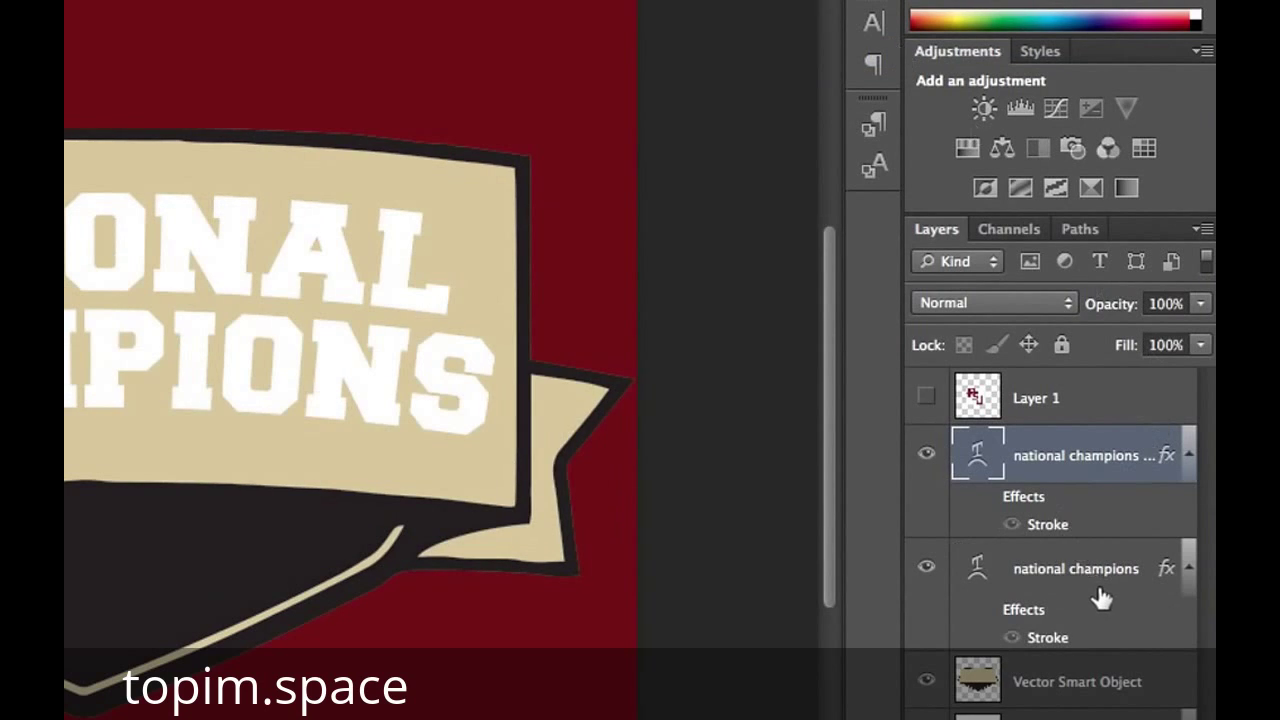
double_click(1134, 600)
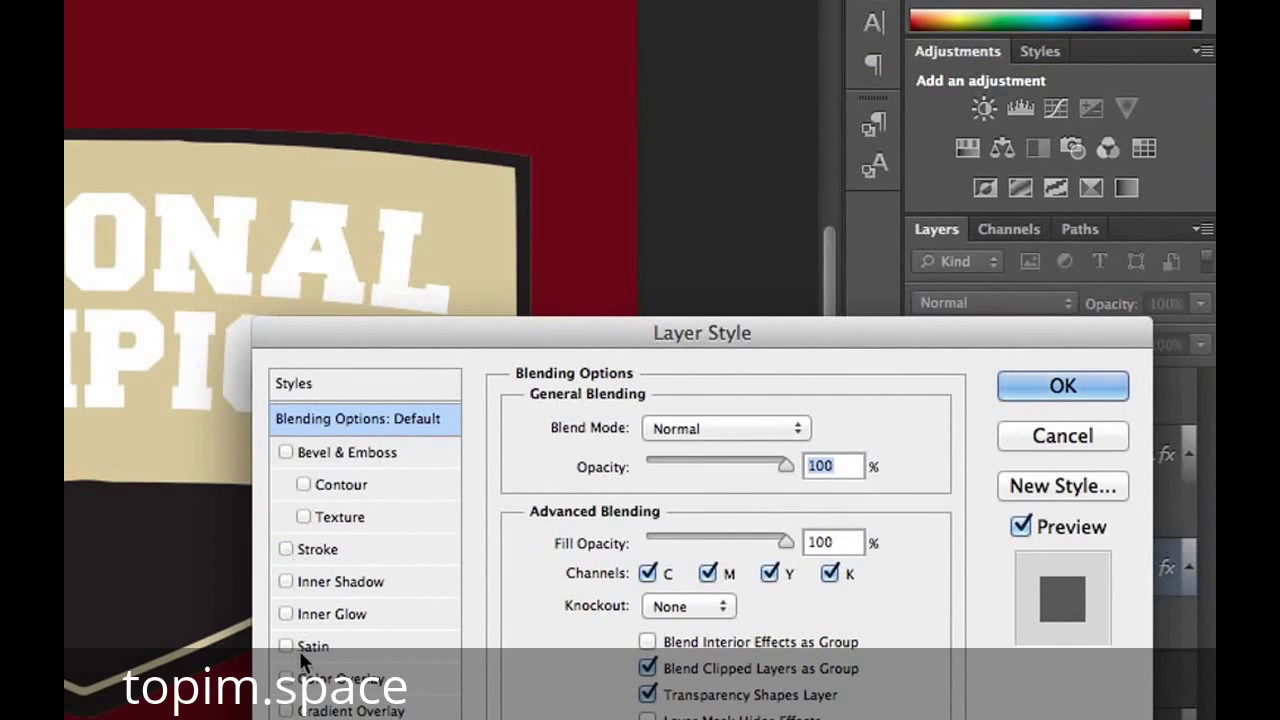
left_click(340, 678)
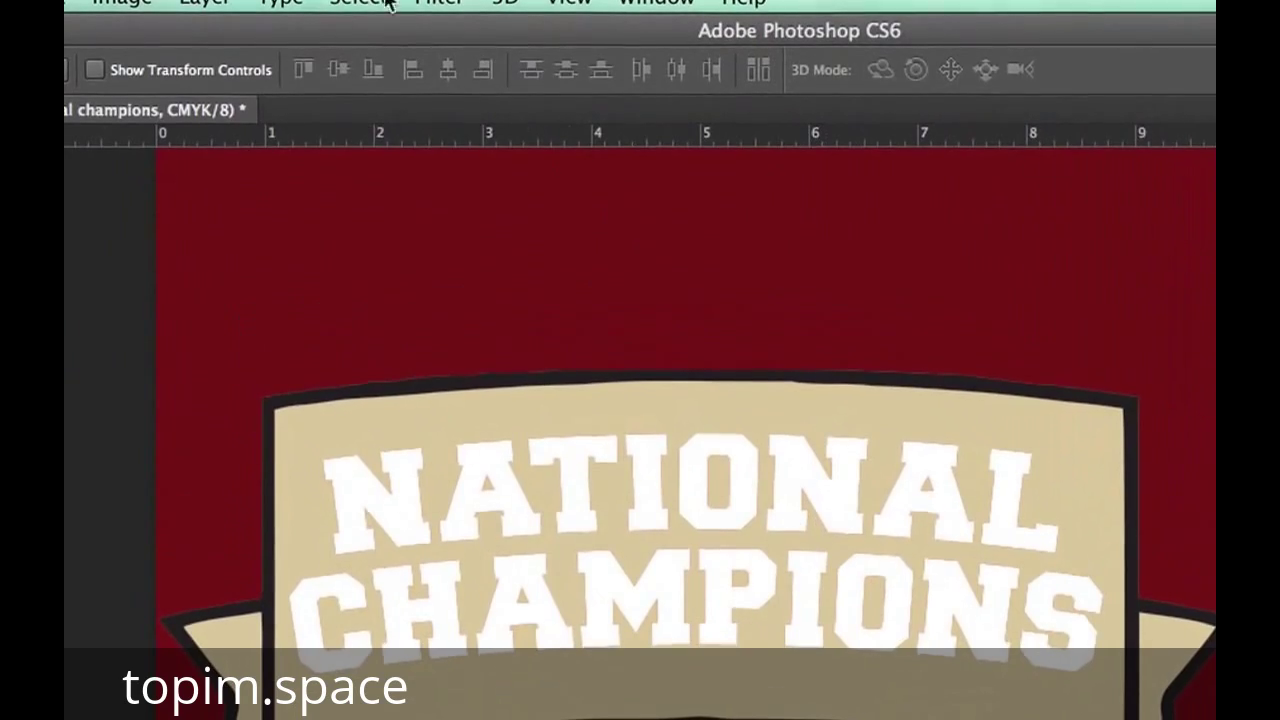
Rasterize the lower text copy and expand it with the Minimum filter to form a red outline around the white letters
left_click(569, 3)
mouse_move(537, 460)
mouse_move(540, 560)
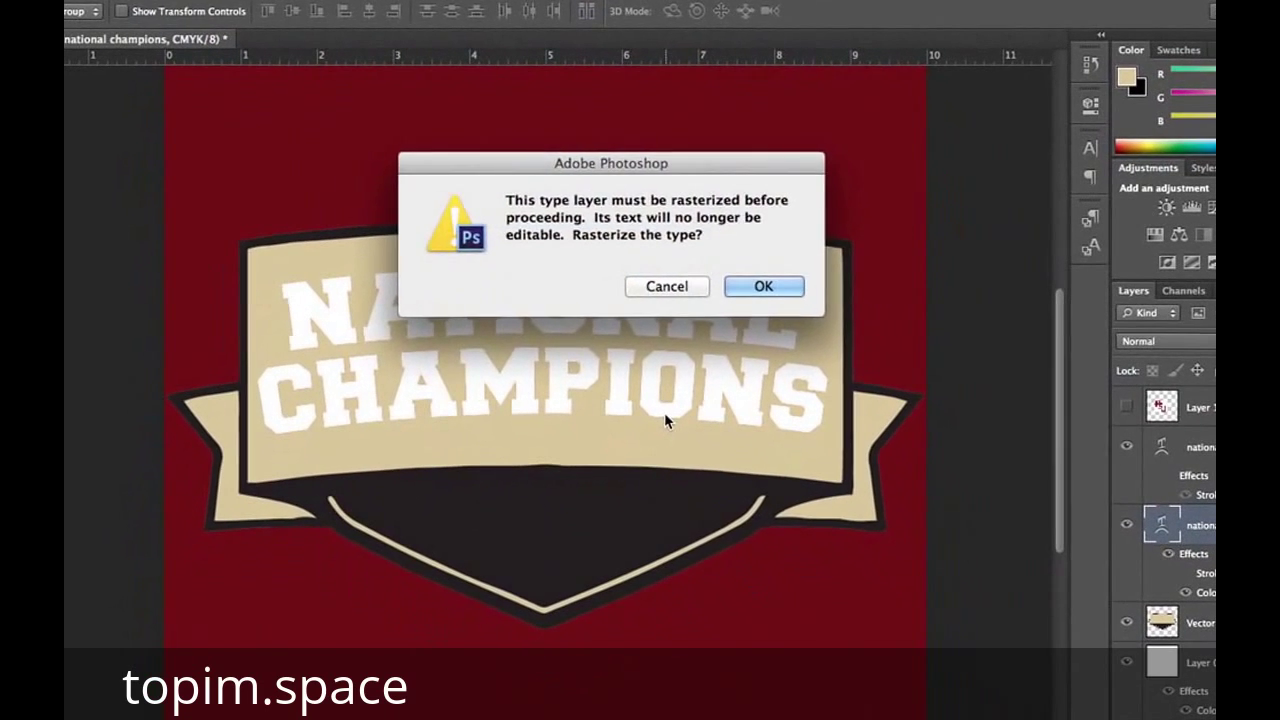
key("Return")
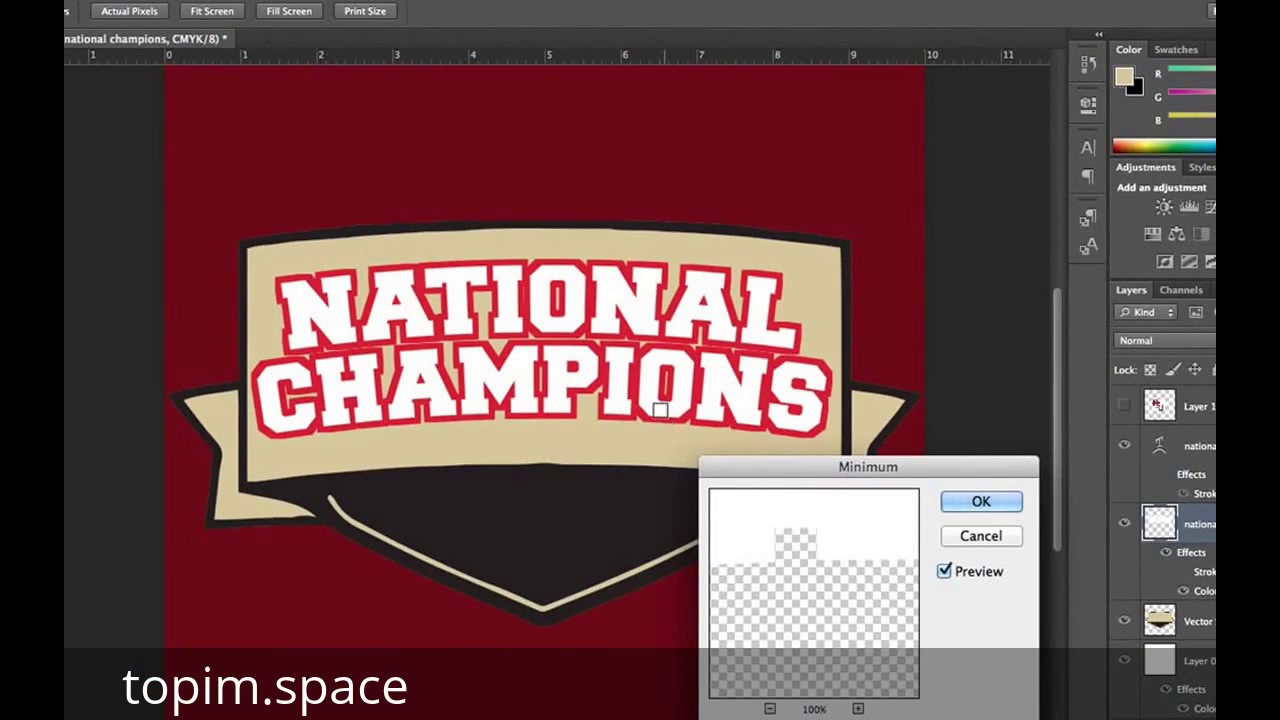
key("Return")
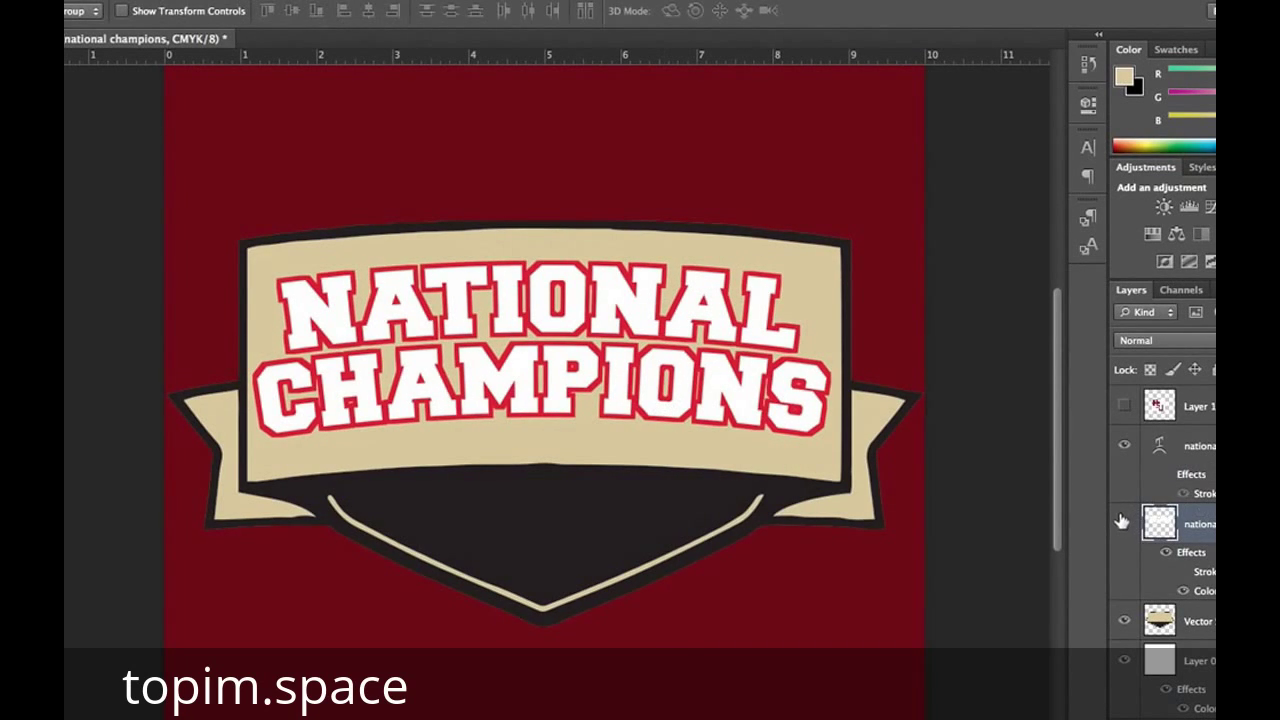
Select the shape of the expanded lower lettering copy, hide that copy, and cut the selection out of the vector banner layer
left_click(1123, 445)
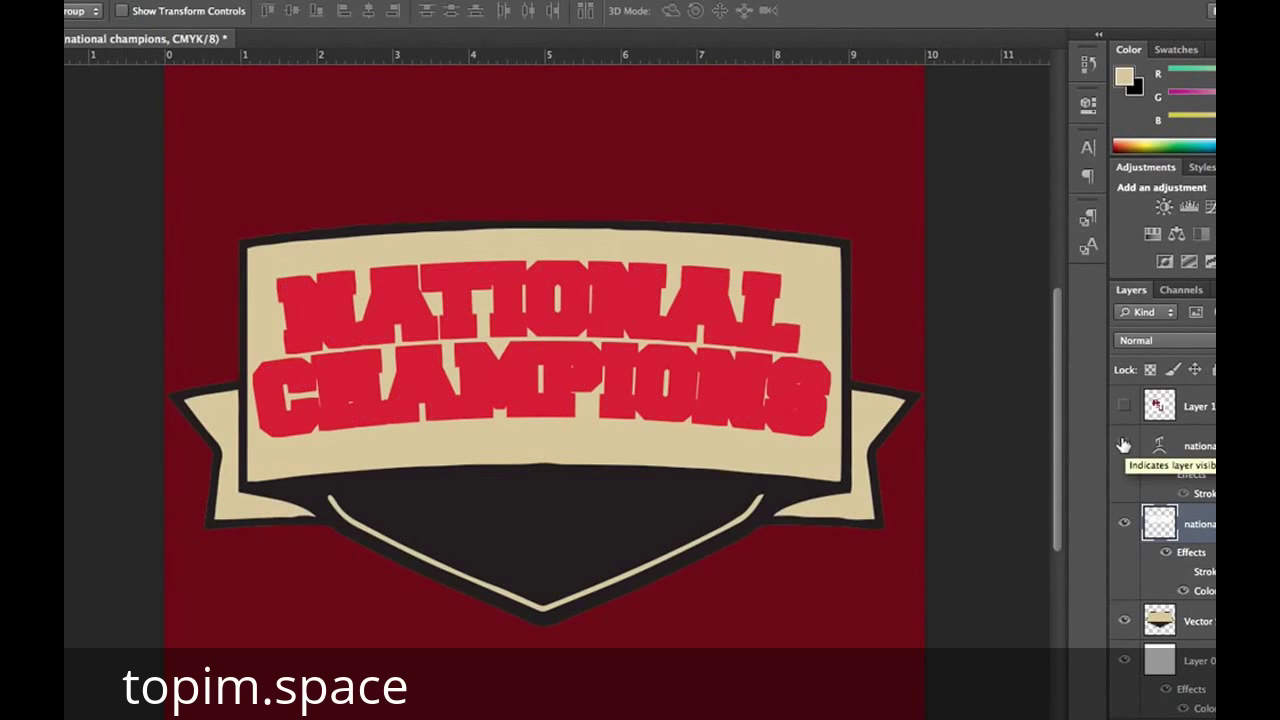
key("w")
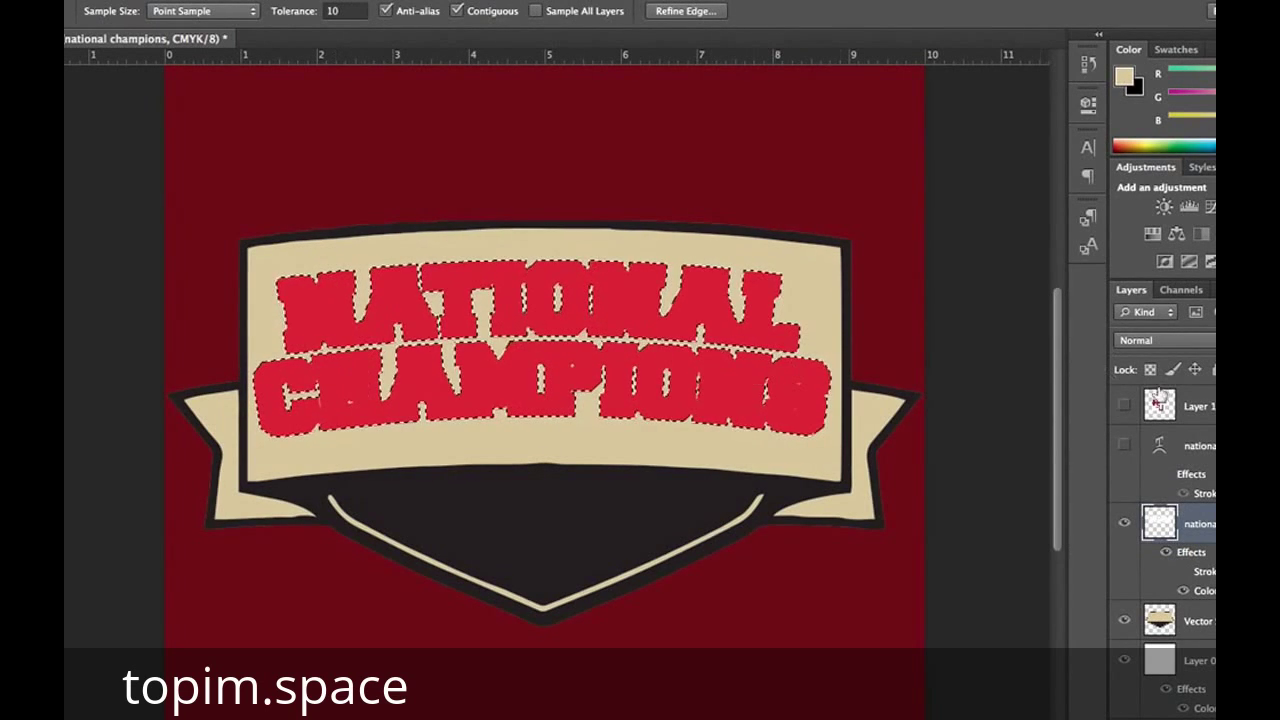
left_click(1125, 523)
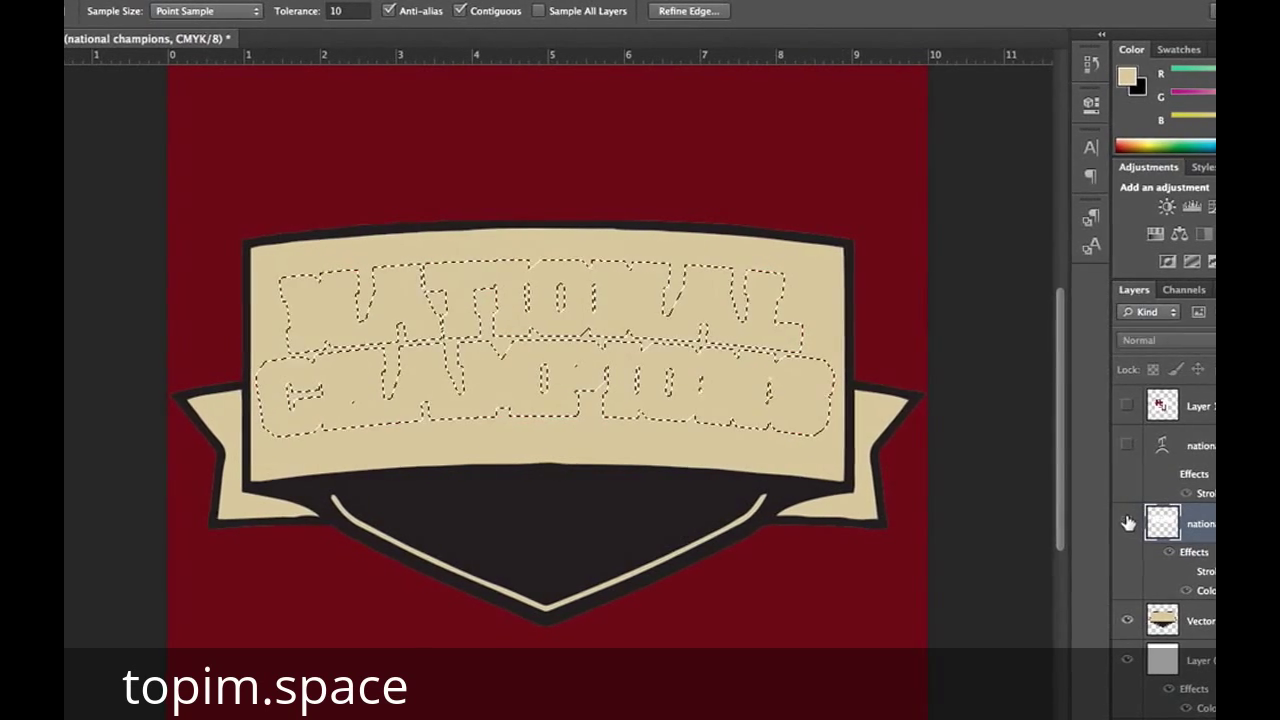
left_click(1195, 621)
key("m")
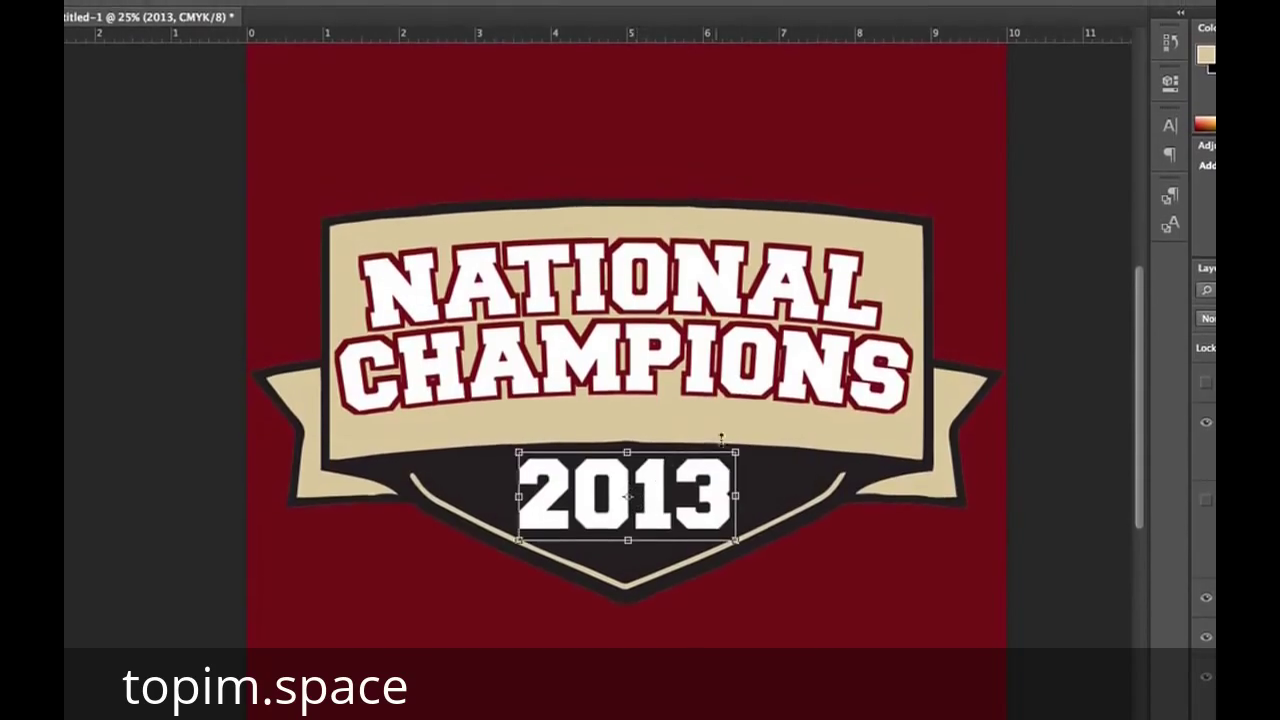
Fit the 2013 text into the black area below the lettering and change its font to a thin sans-serif
key("Return")
left_click(190, 3)
scroll(190, 6, "up", 15)
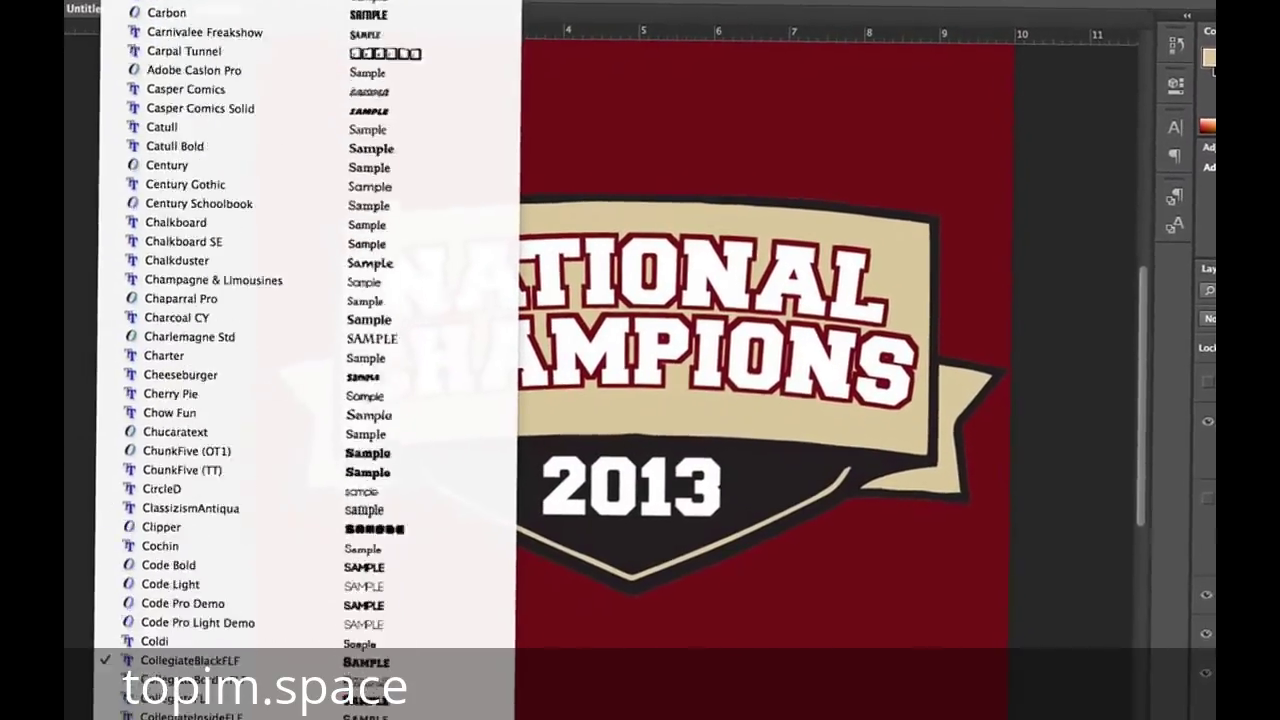
left_click(614, 439)
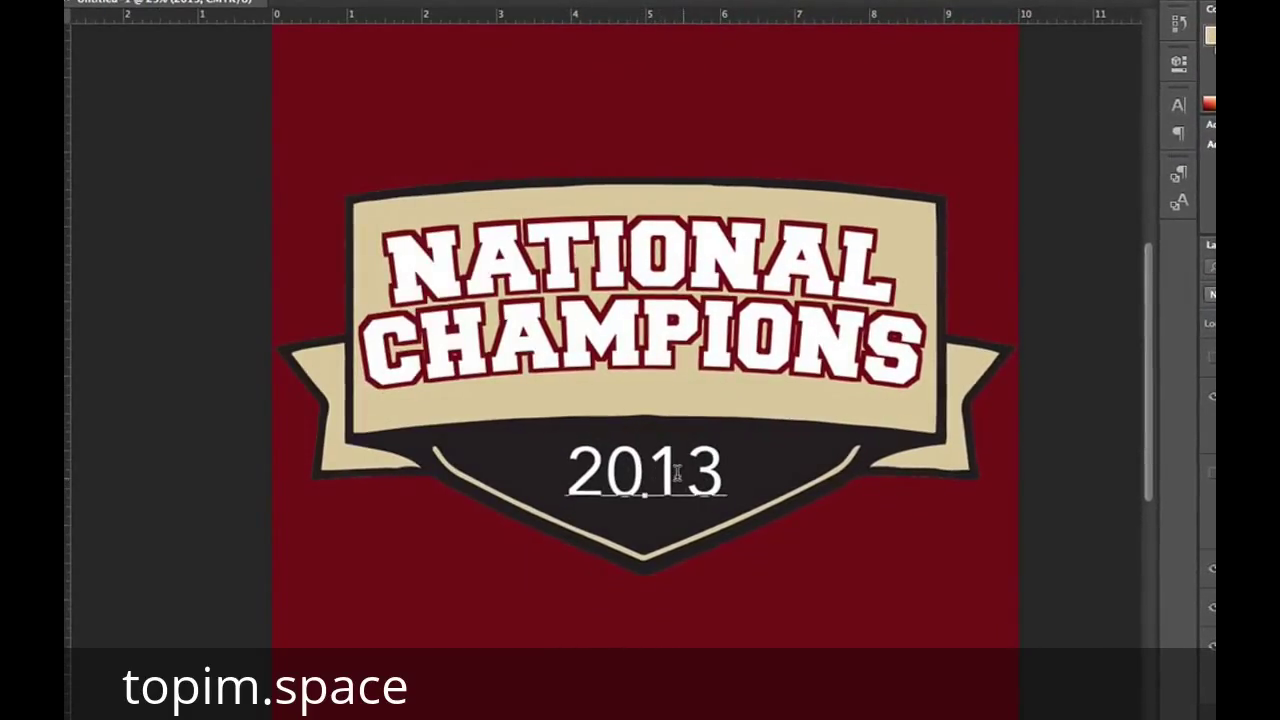
left_click(310, 2)
left_click(284, 46)
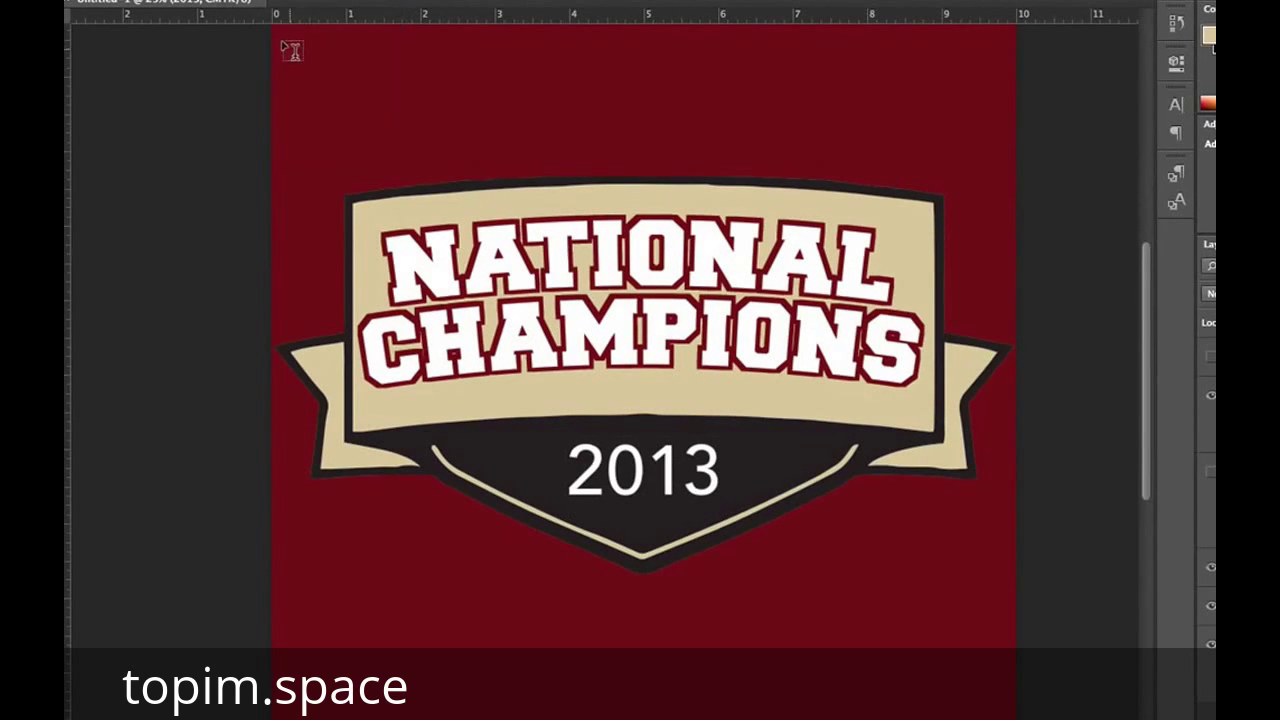
Warp the 2013 text with the Arc style and a horizontal bend of +3%
left_click(630, 2)
left_click(1115, 272)
left_click(1098, 307)
left_click_drag(1158, 375, 1116, 378)
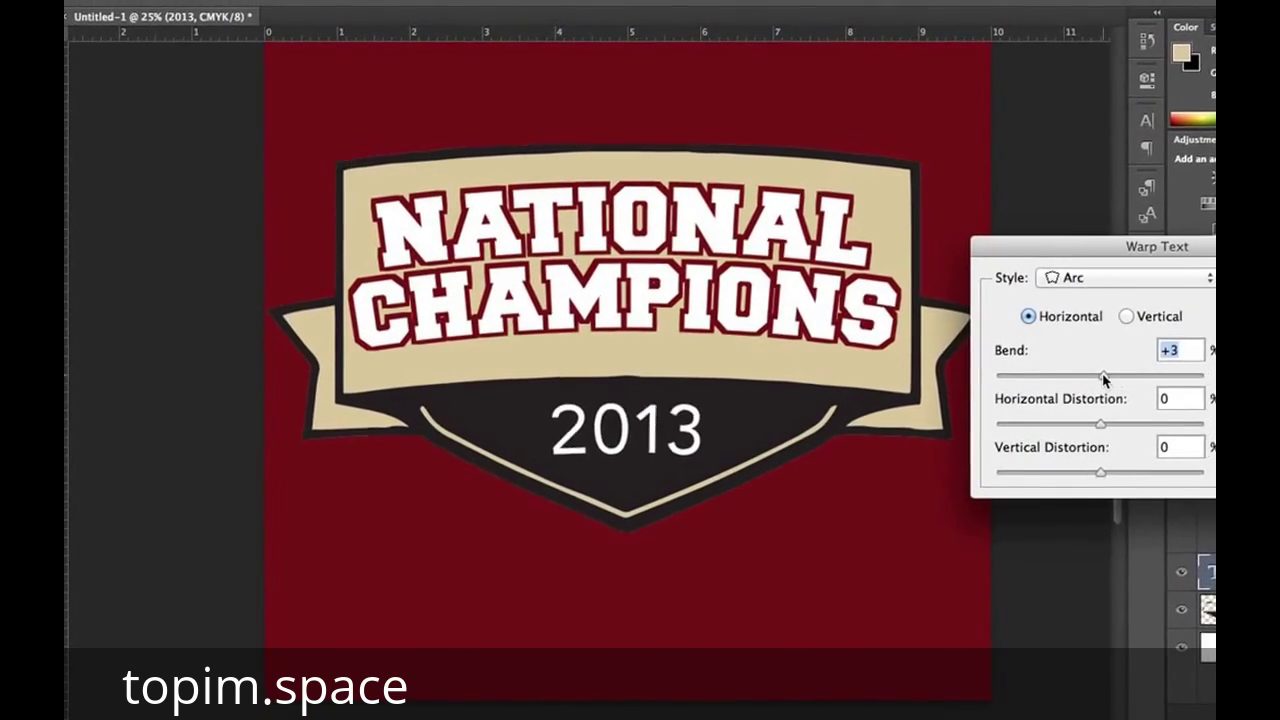
key("Return")
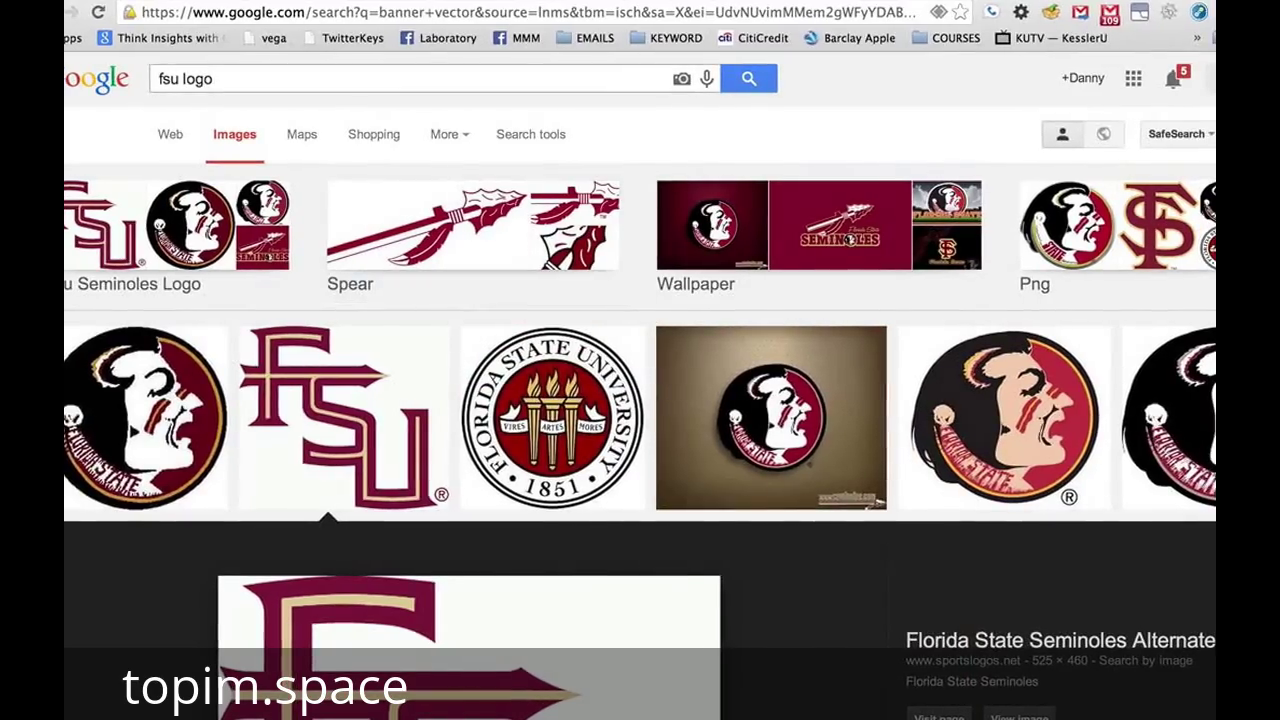
Search Google for "fsu championship shirt"
triple_click(322, 72)
type("f")
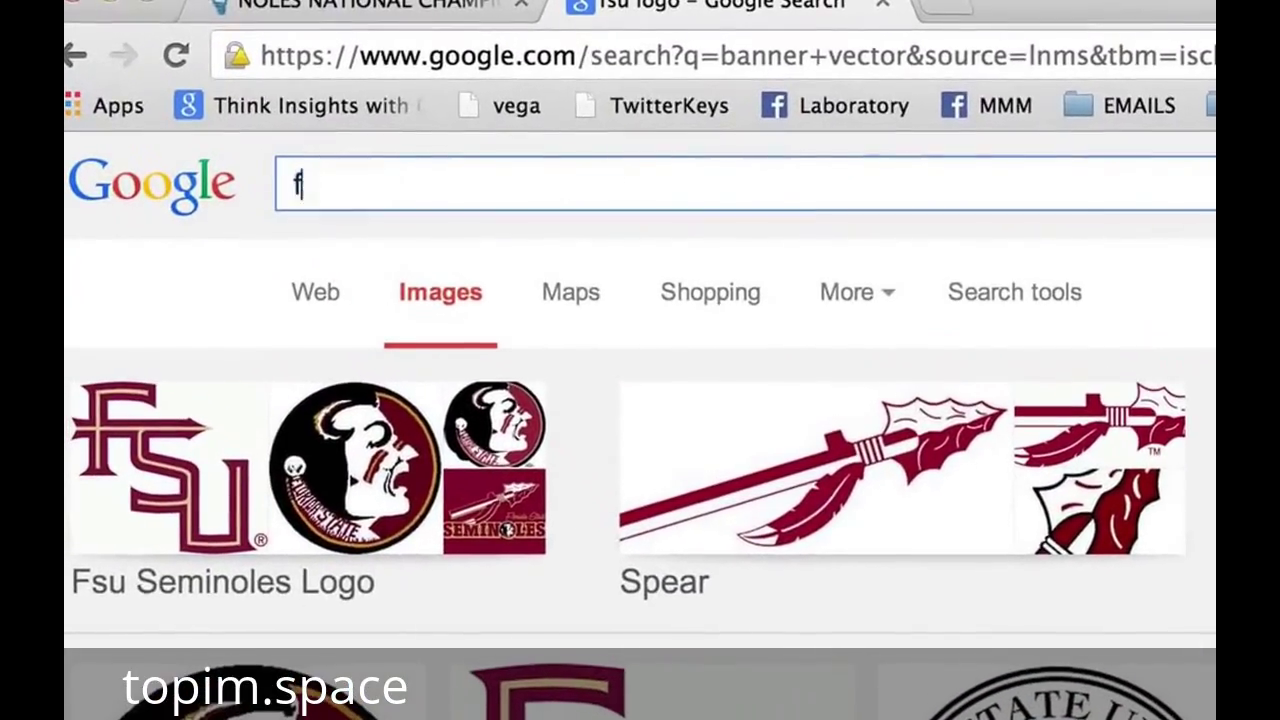
type("su champion")
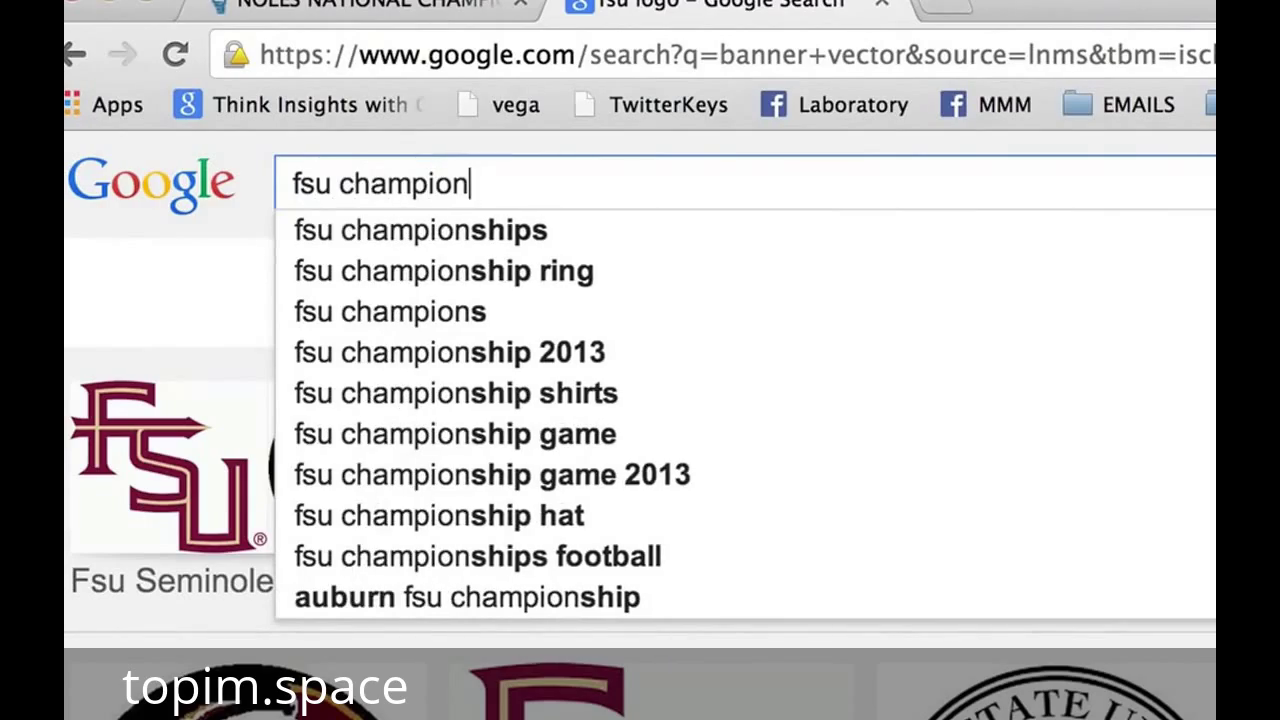
type("ship shirt")
key("Return")
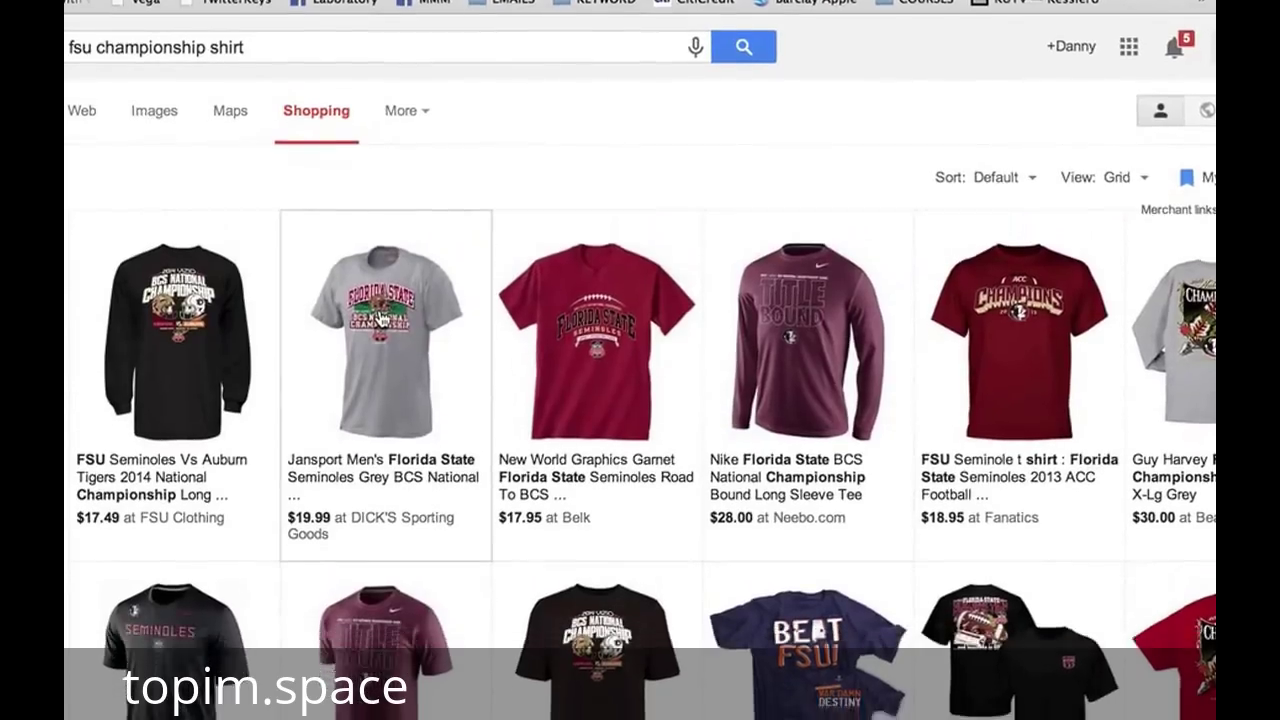
Open Belk's garnet Florida State Seminoles Road To BCS tee and take a screenshot of the football-laces arc in its enlarged picture
left_click(380, 294)
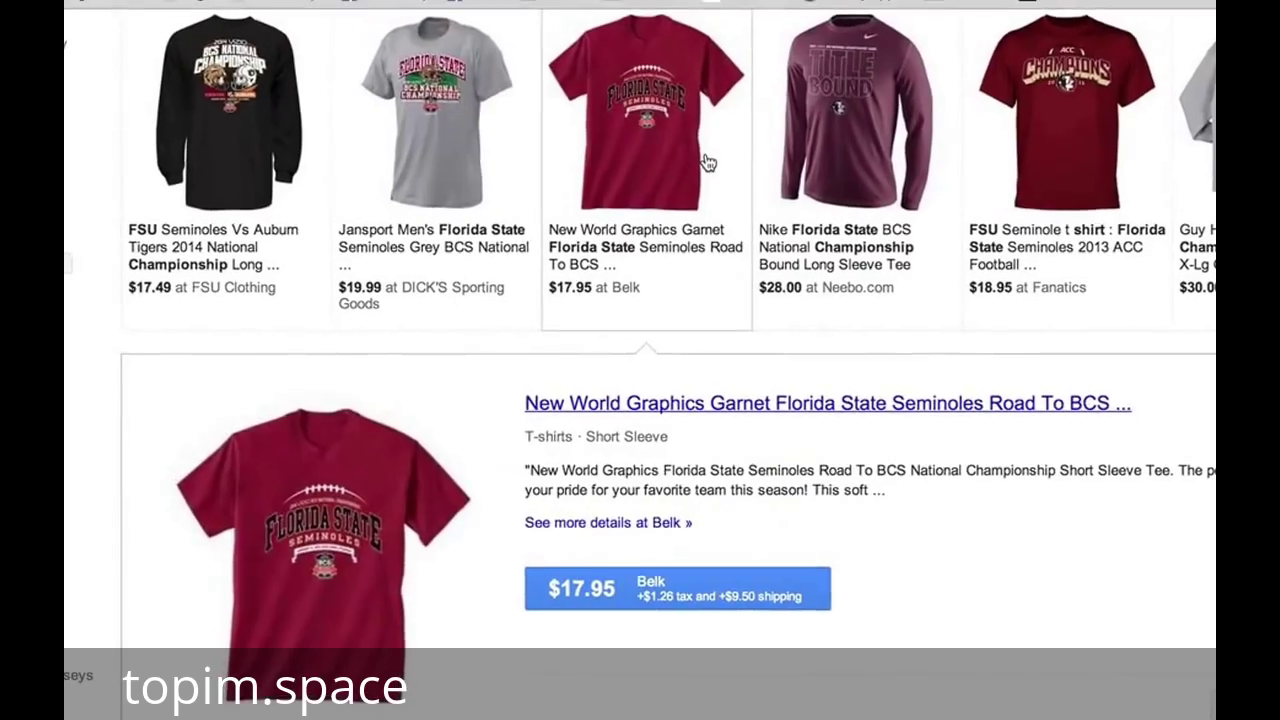
left_click(343, 568)
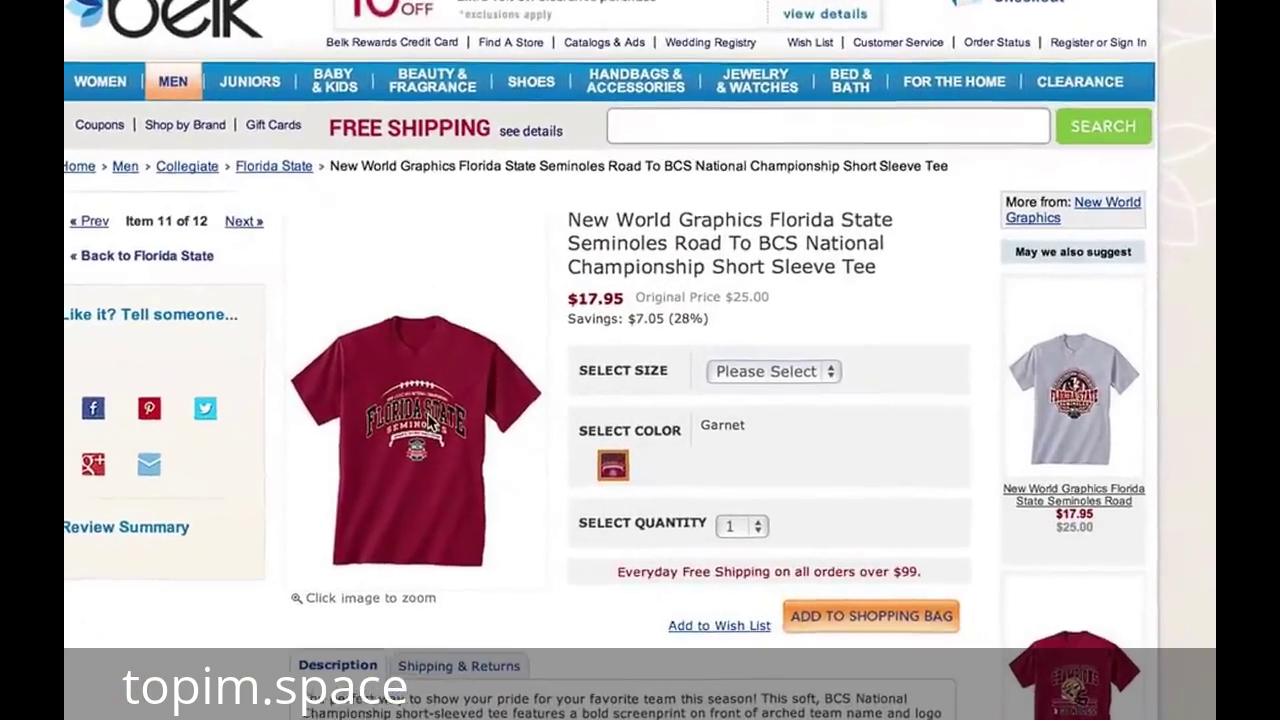
mouse_move(498, 463)
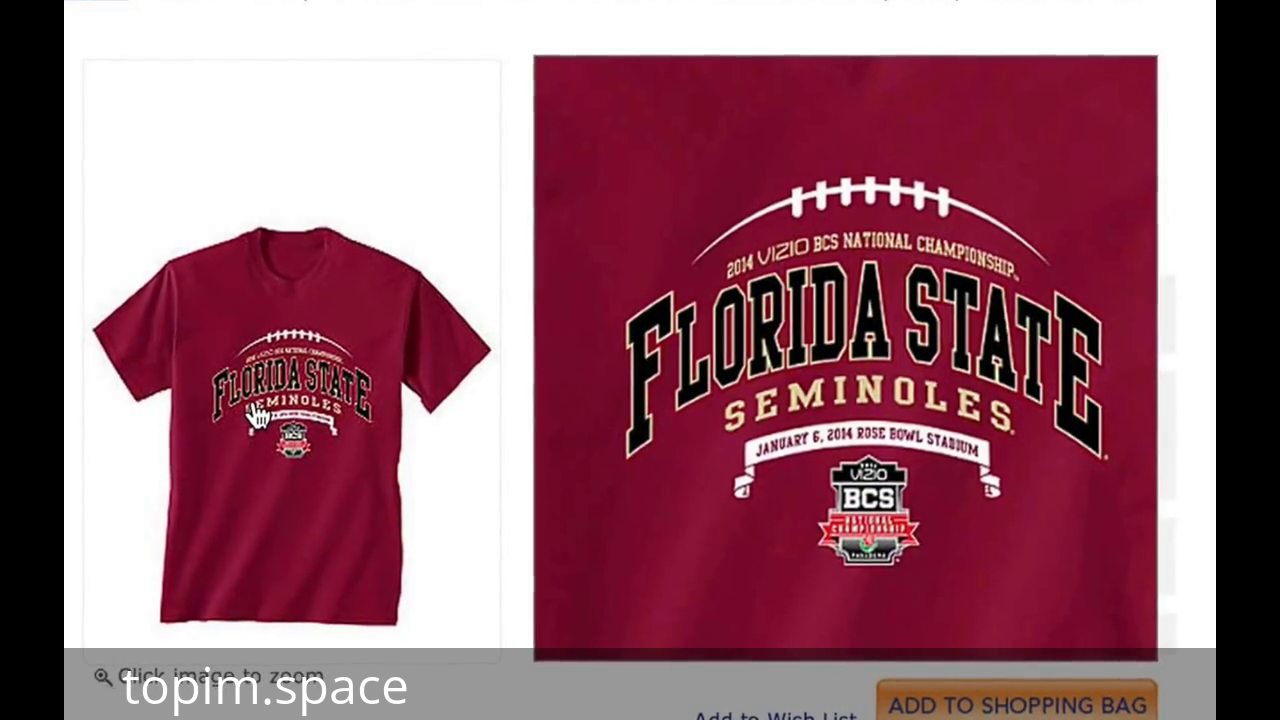
key("shift+super+4")
left_click_drag(632, 98, 1082, 271)
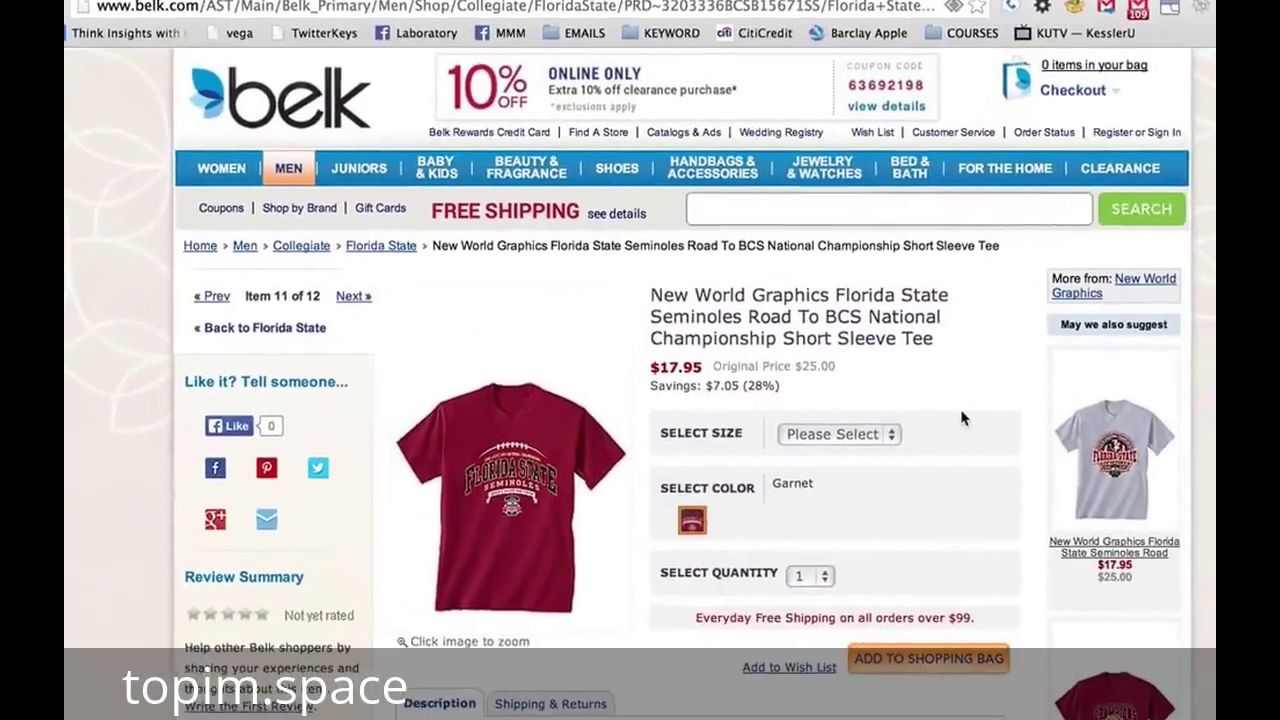
Switch to Adobe Illustrator, bring in the football-laces screenshot, and move it off the artboard
key("super+Tab")
key("super+Tab")
key("super+Tab")
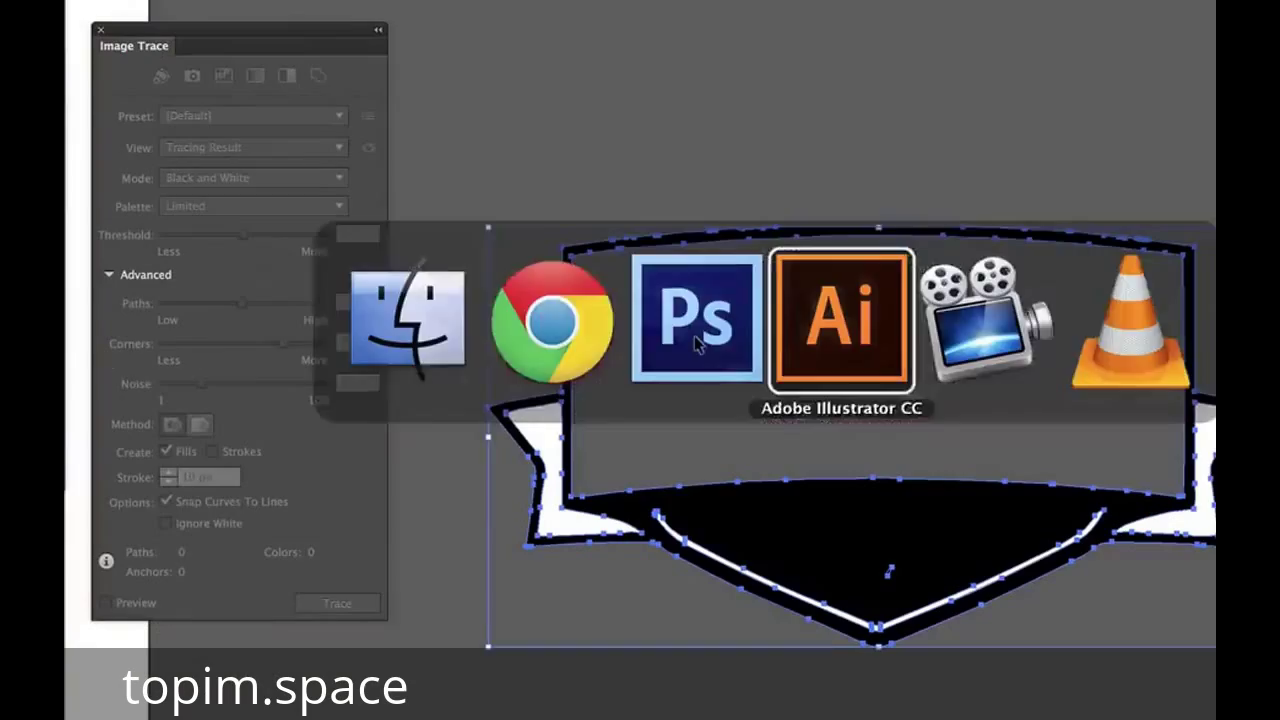
left_click(677, 169)
left_click(157, 2)
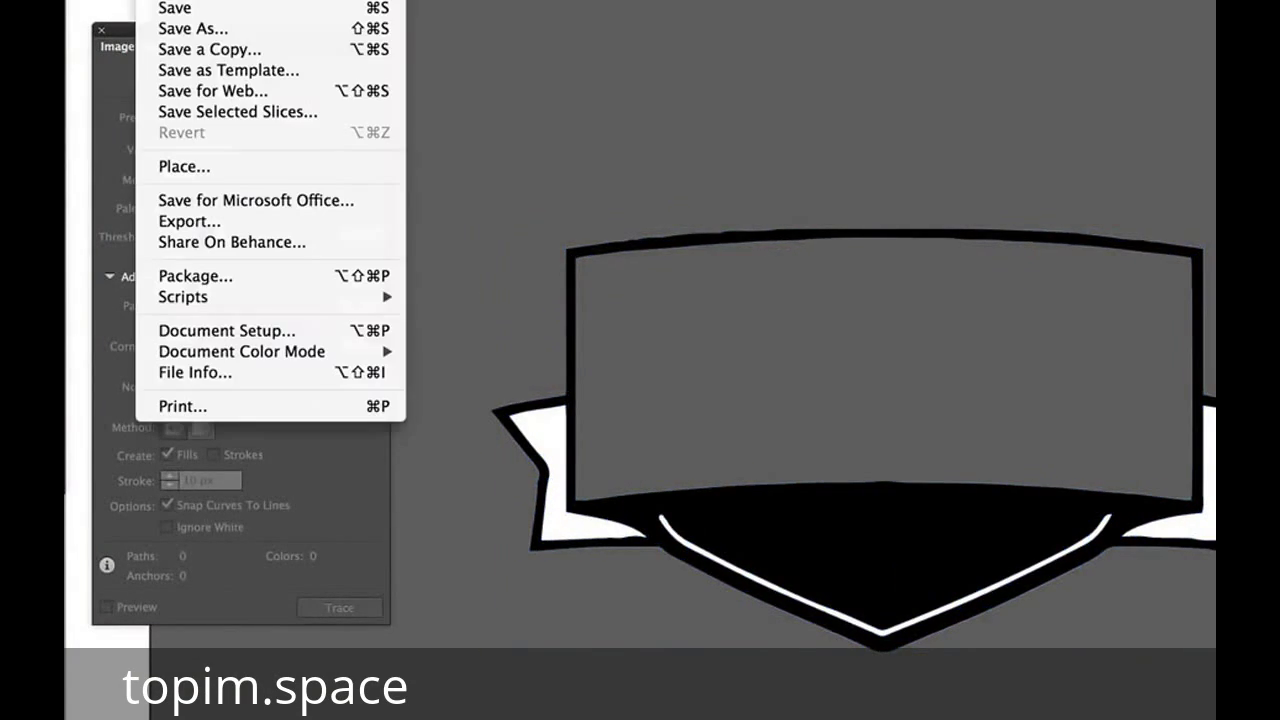
left_click(184, 166)
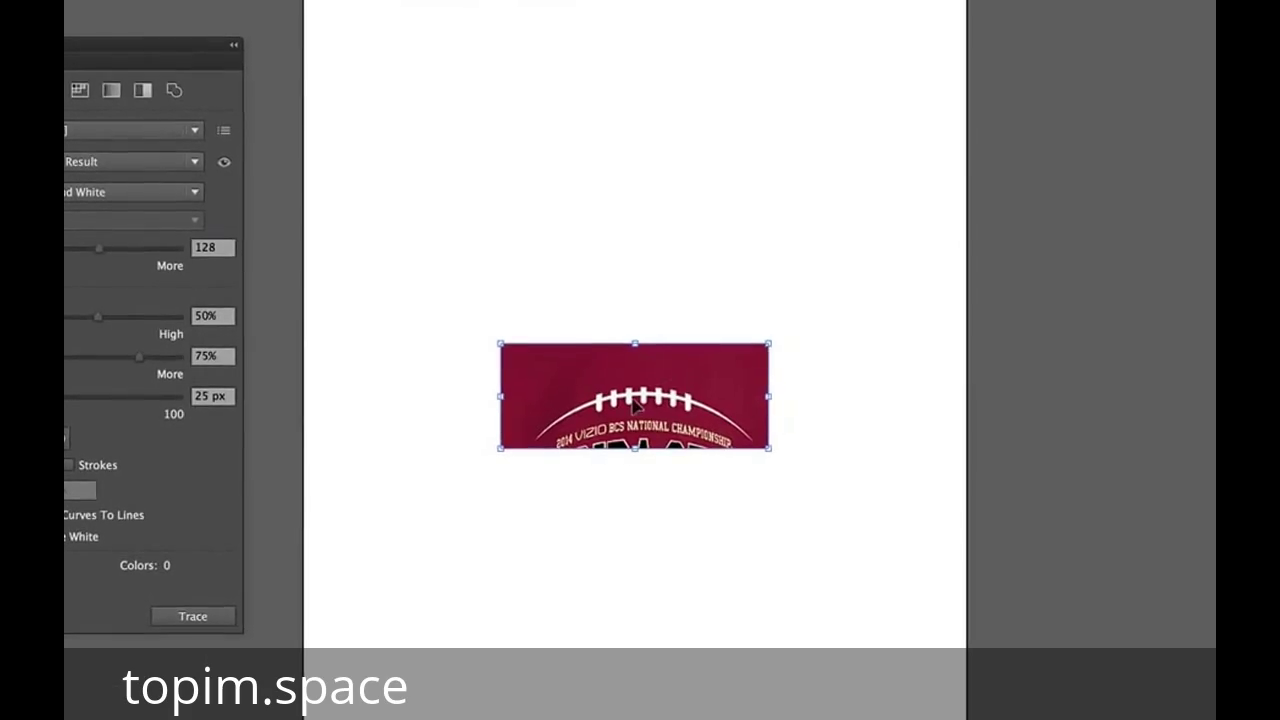
left_click_drag(632, 400, 1190, 452)
Trace the screenshot in black and white and isolate the white football-laces arc
scroll(1186, 457, "right", 5)
key("super+equal")
key("super+equal")
key("super+equal")
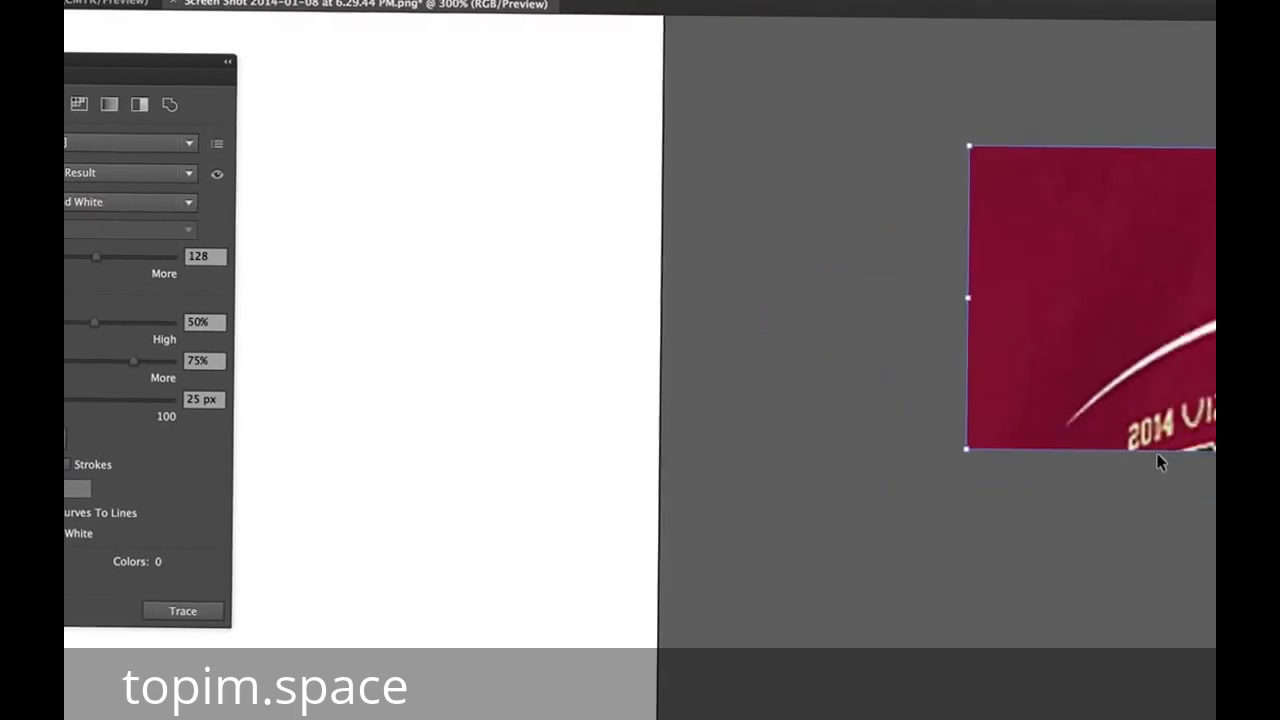
scroll(1180, 457, "right", 10)
scroll(1080, 391, "right", 1)
left_click(203, 625)
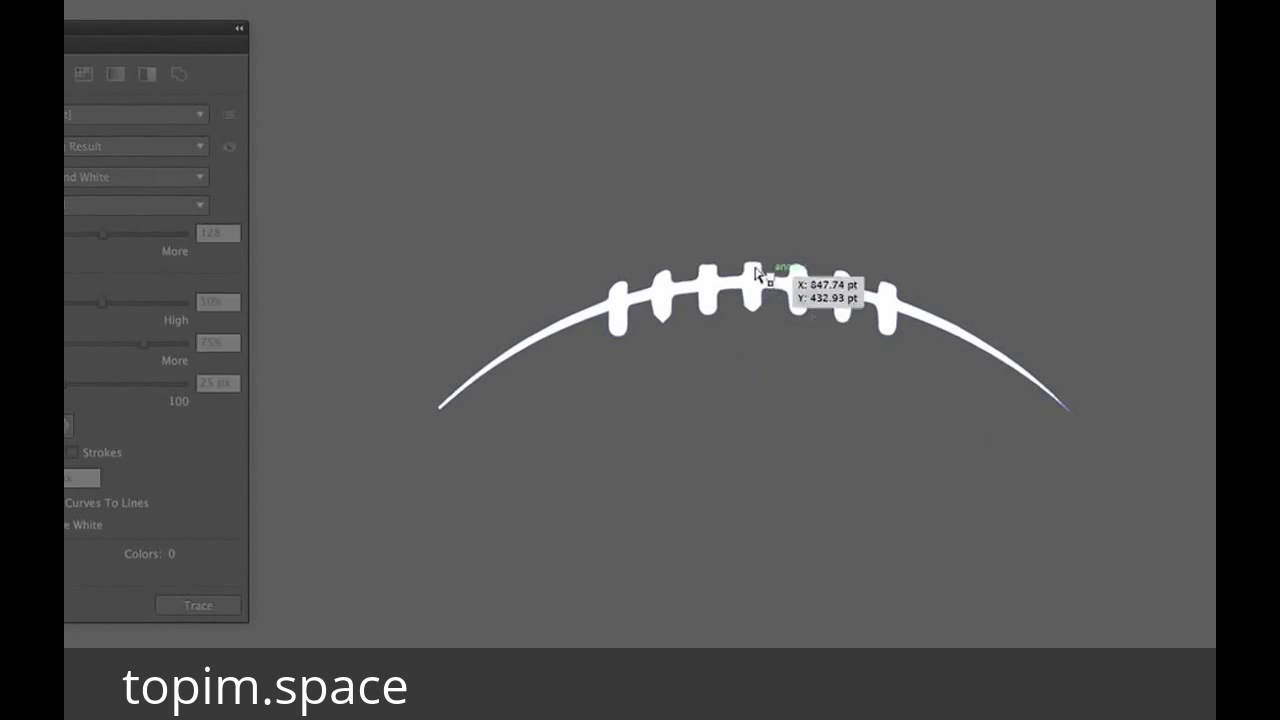
Switch to Photoshop and paste the traced football laces into the banner design as a Smart Object
key("super+Tab")
key("super+Tab")
key("super+Tab")
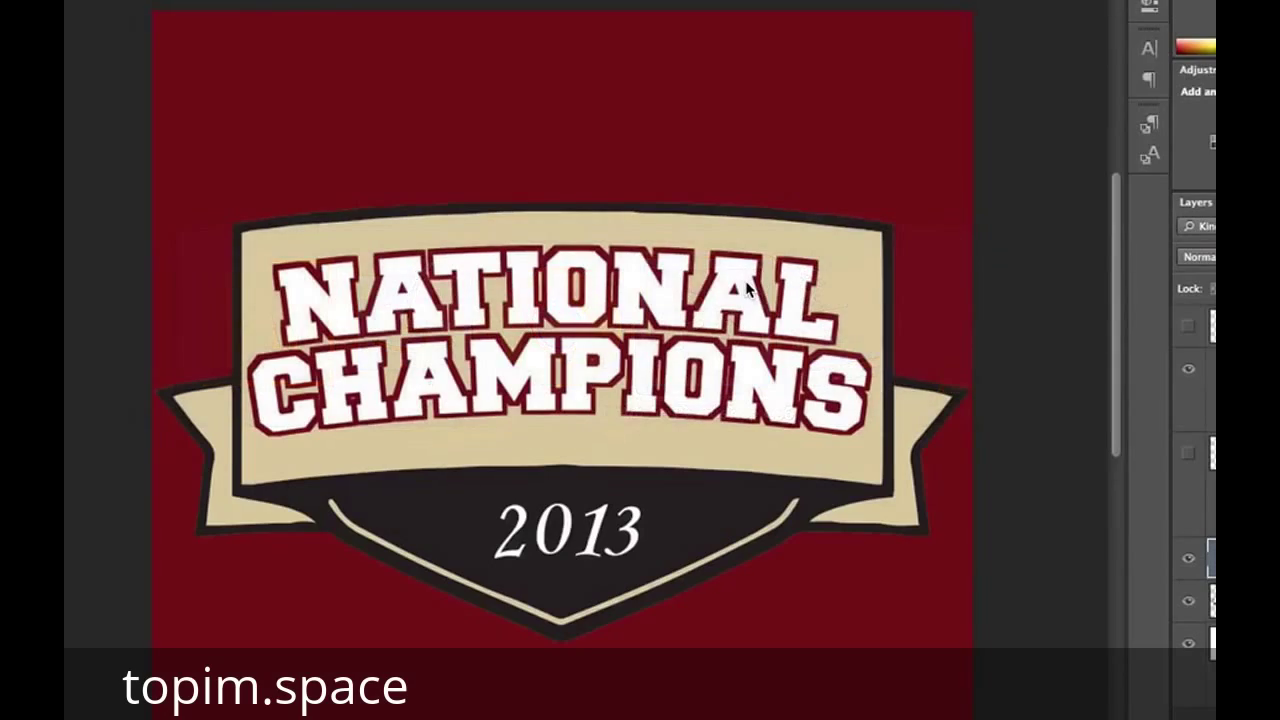
key("super+v")
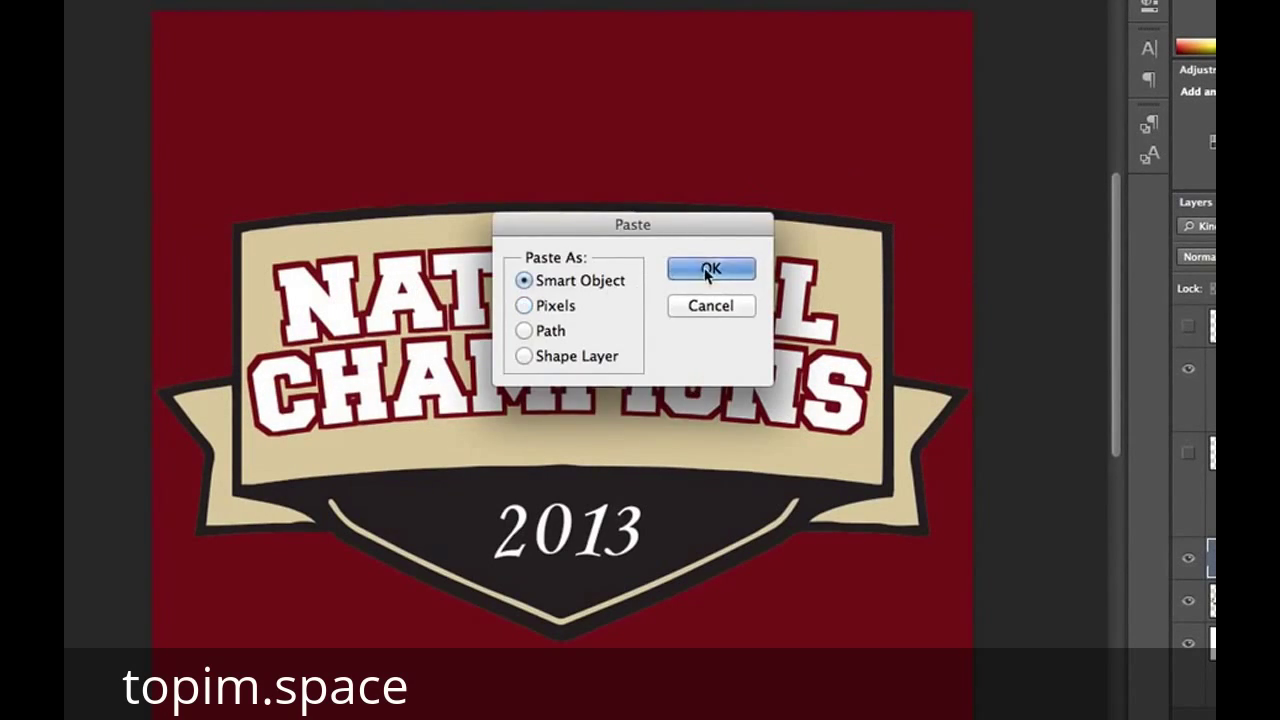
left_click(708, 270)
Move the football laces above the banner and scale them to span nearly the width of its main panel
key("super+t")
left_click_drag(630, 322, 664, 79)
key("Return")
key("super+t")
left_click_drag(942, 28, 909, 37)
left_click_drag(721, 57, 729, 76)
left_click_drag(917, 57, 870, 68)
key("Return")
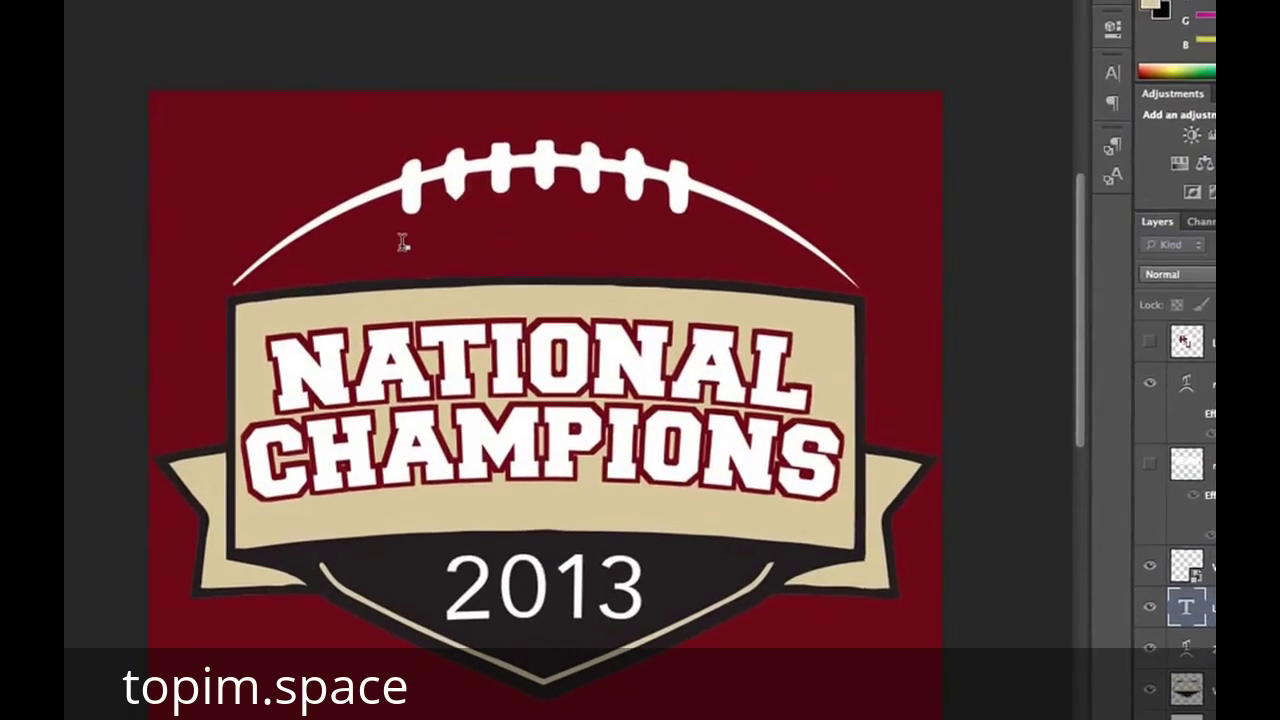
Add the text SEMINOLES between the football laces and the banner, sized to fit and set in an outlined collegiate font
type("seminoles")
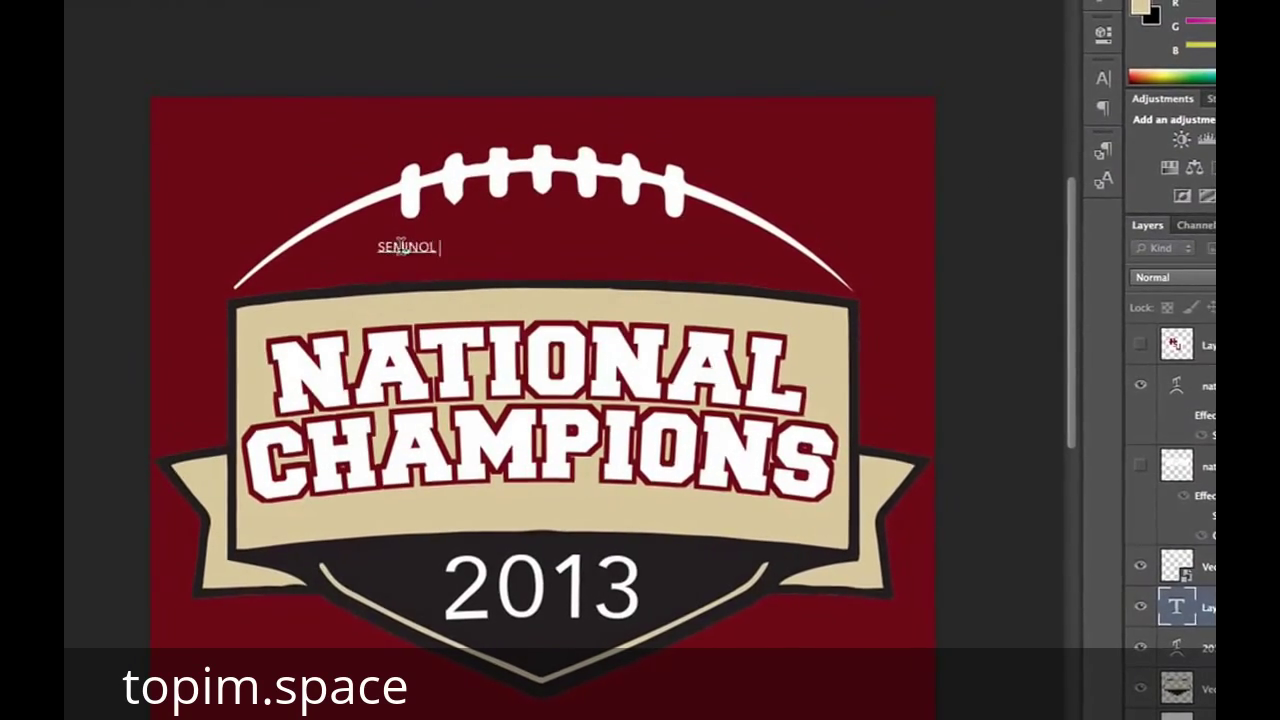
left_click_drag(441, 233, 562, 184)
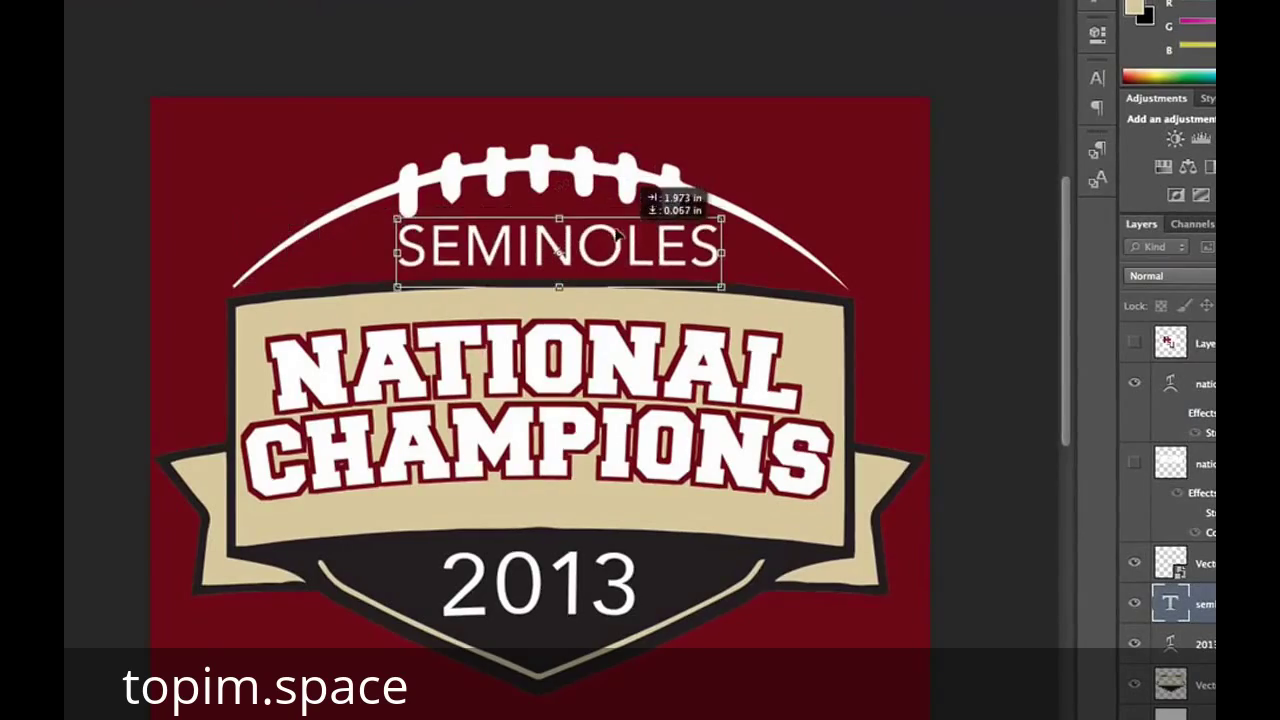
left_click(165, 3)
scroll(163, 306, "down", 10)
left_click(150, 466)
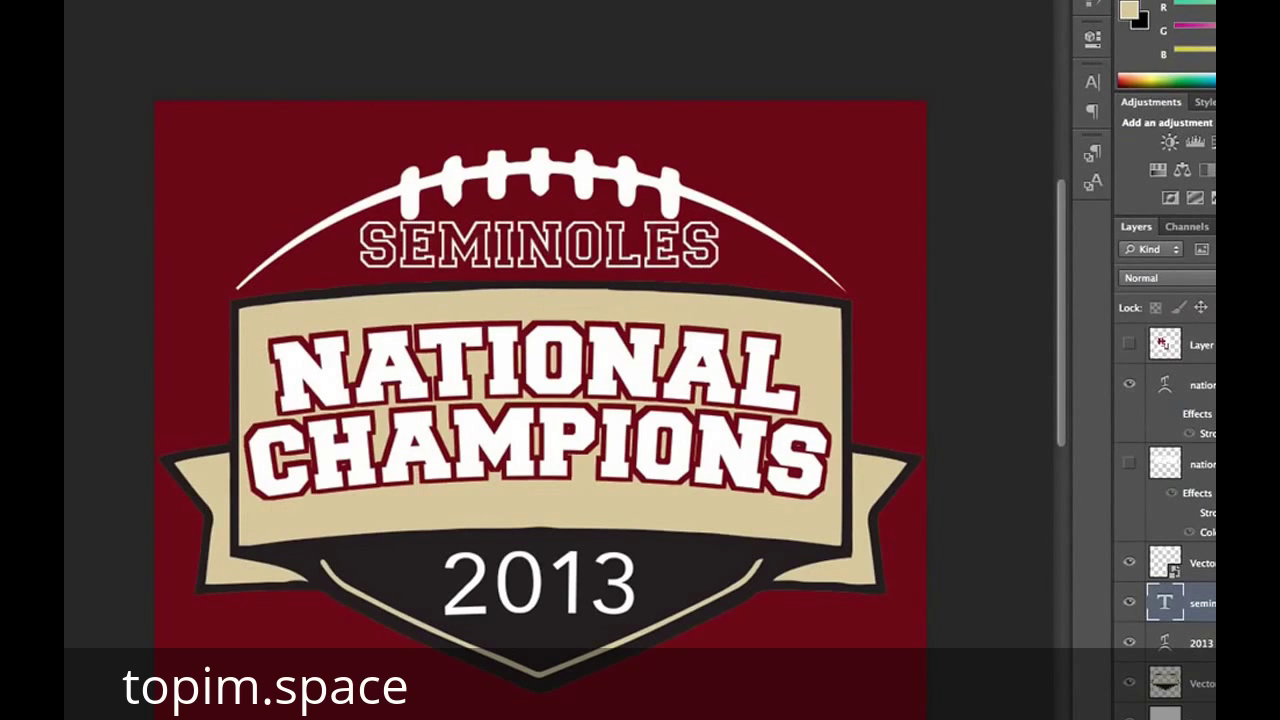
key("super+t")
left_click_drag(616, 236, 613, 239)
Warp the SEMINOLES text with the Arc style and a horizontal bend of +8%
left_click(653, 4)
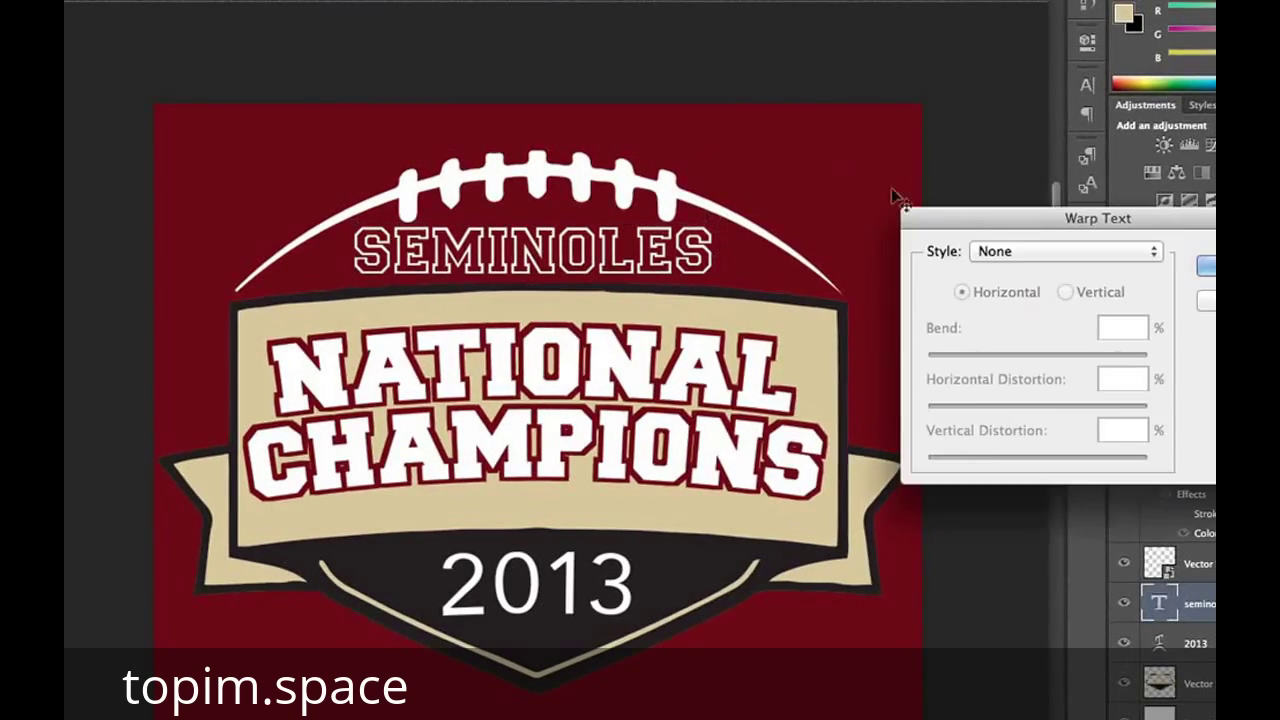
left_click(1049, 254)
left_click(1049, 289)
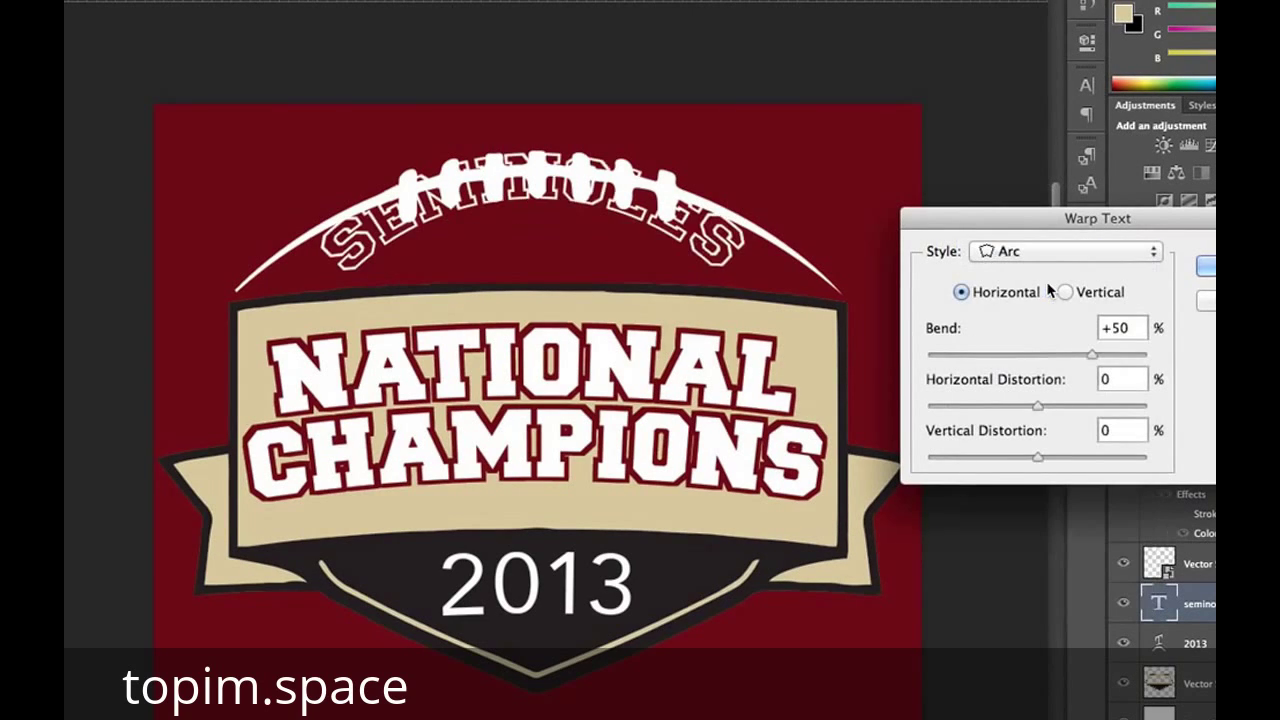
left_click(1047, 355)
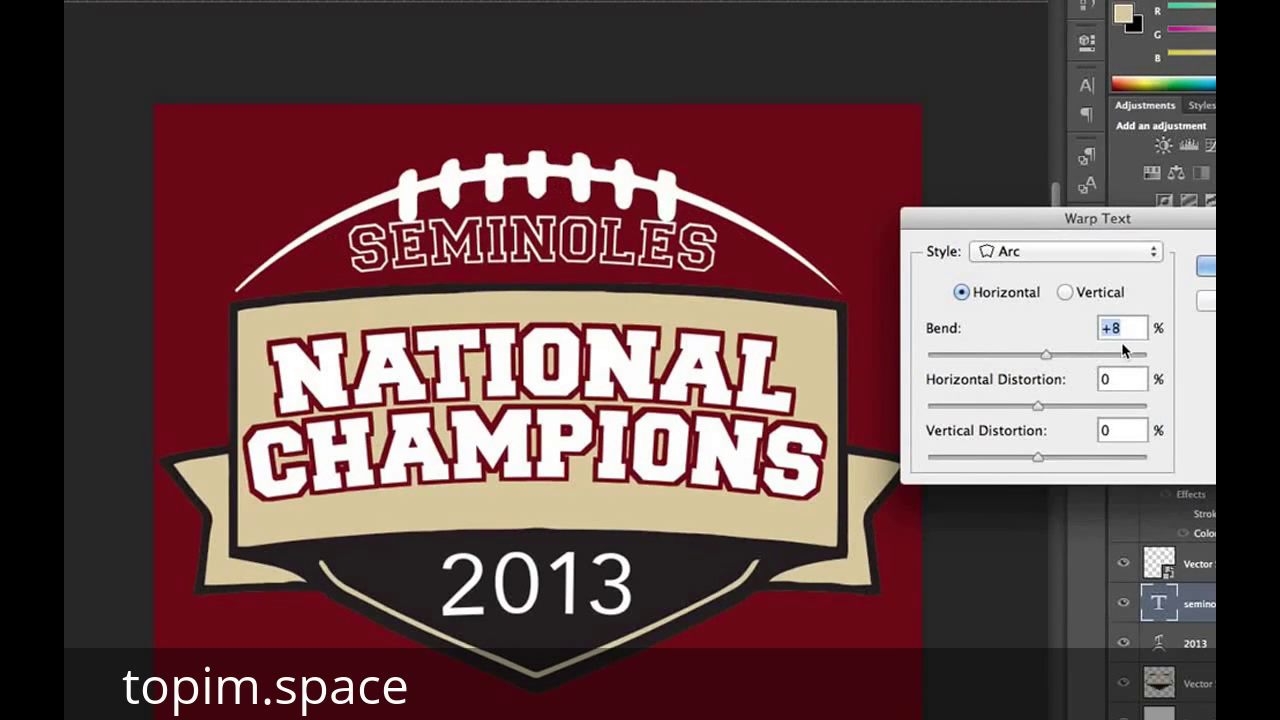
key("Return")
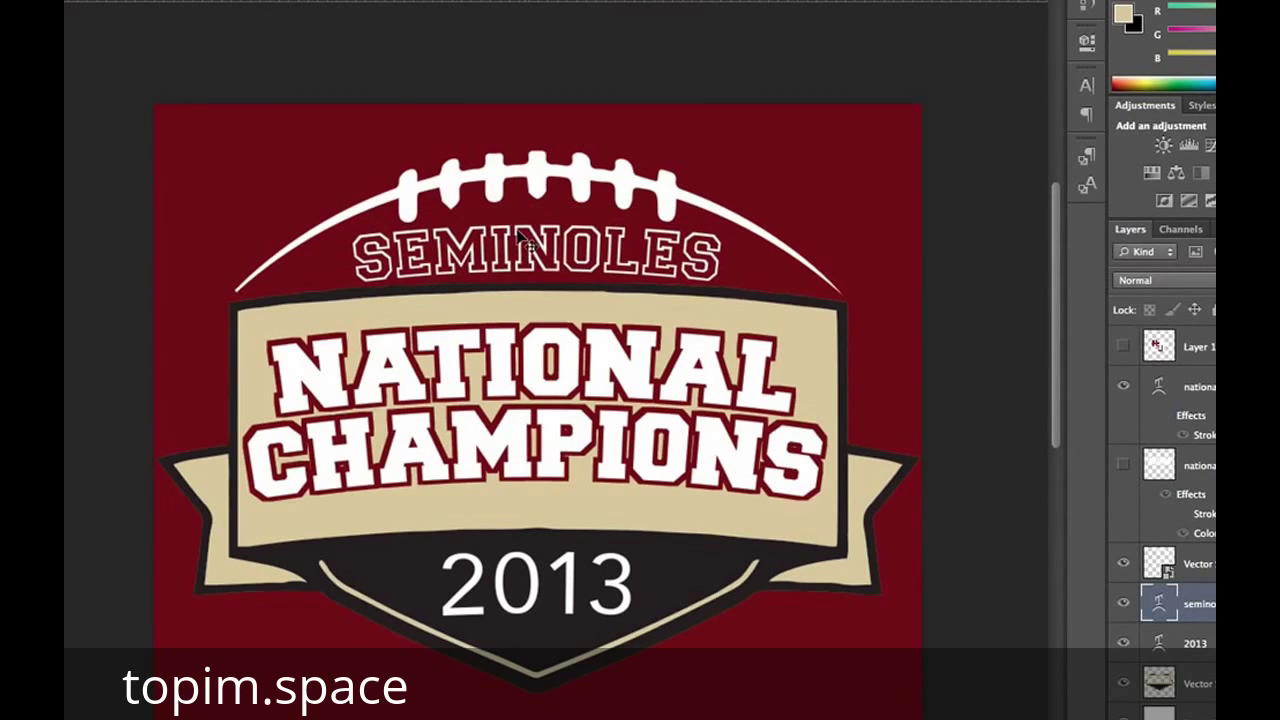
Change the SEMINOLES text colour to the banner's tan
key("t")
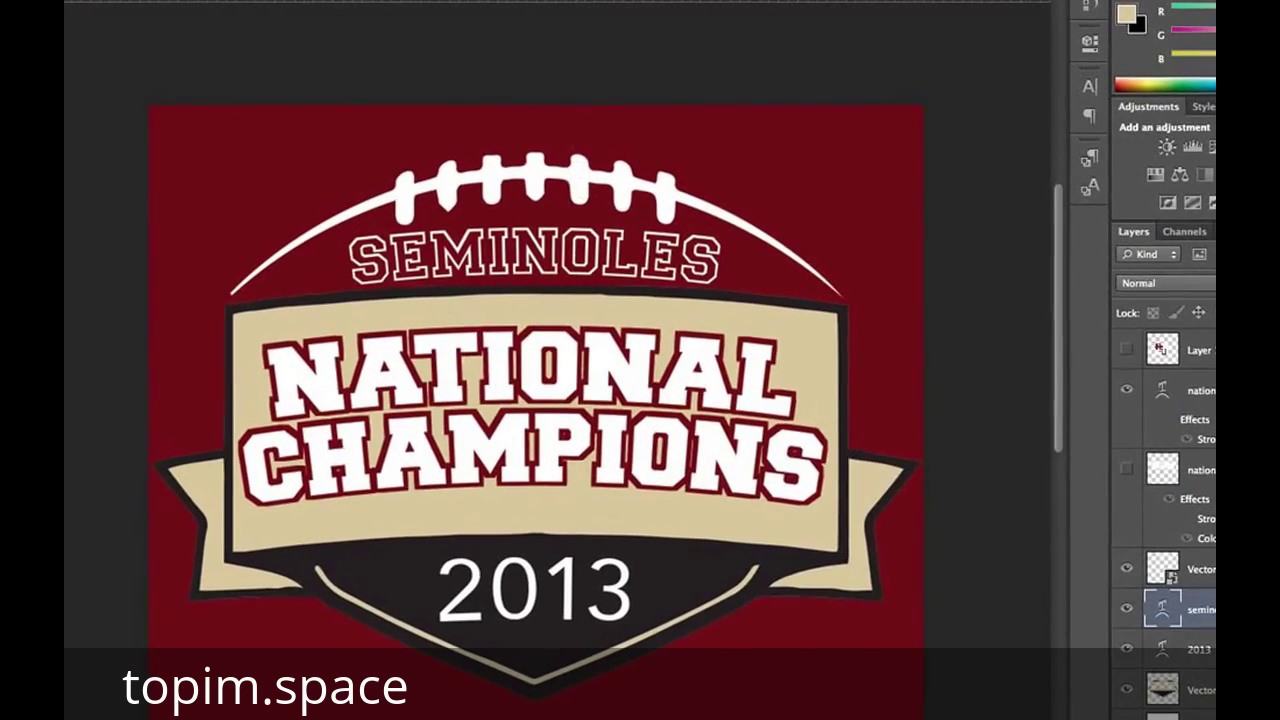
left_click(534, 3)
left_click(527, 305)
key("Return")
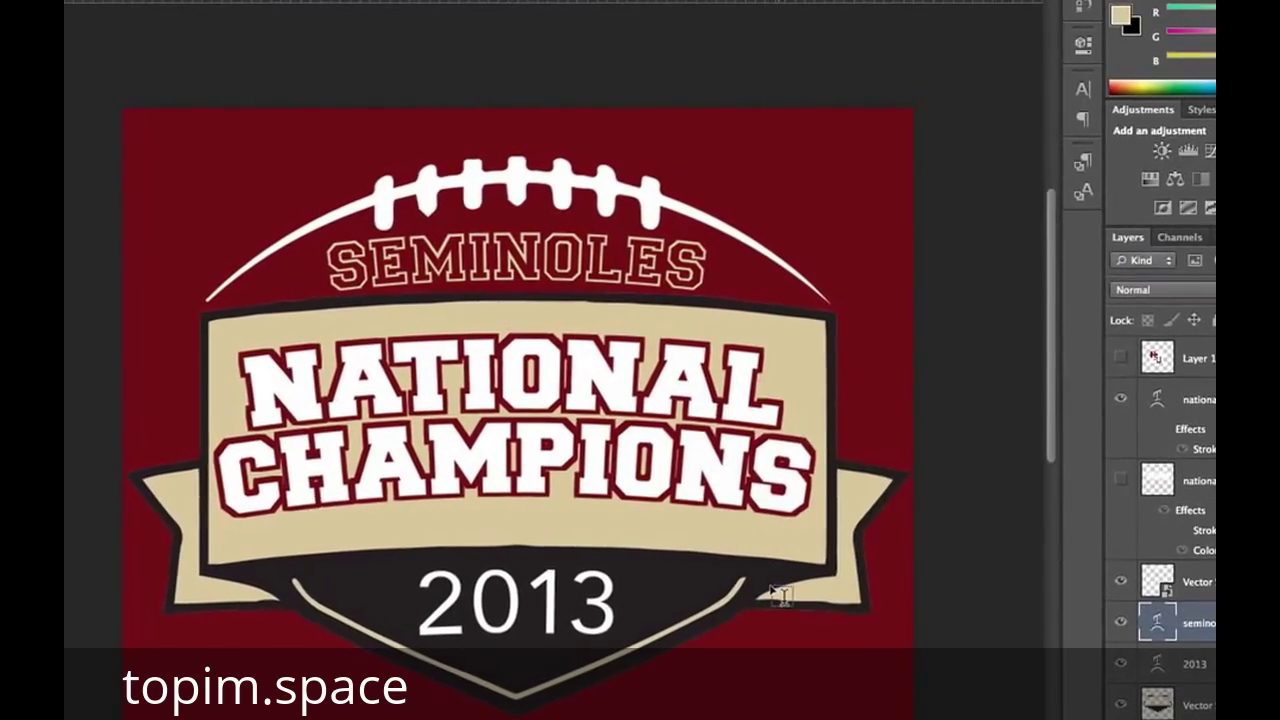
Switch to Chrome and run an image search for "fsu tomahawk vector"
key("super+Tab")
key("super+Tab")
key("super+Tab")
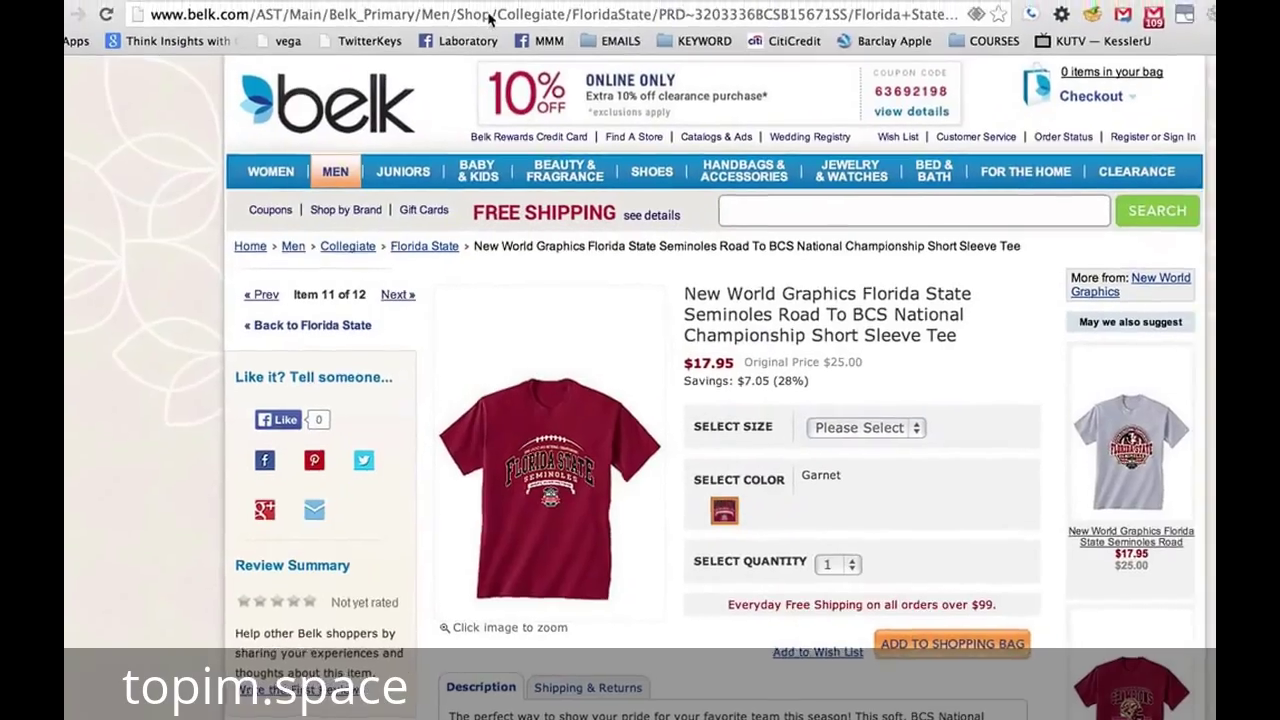
left_click(489, 18)
type("fsu tom")
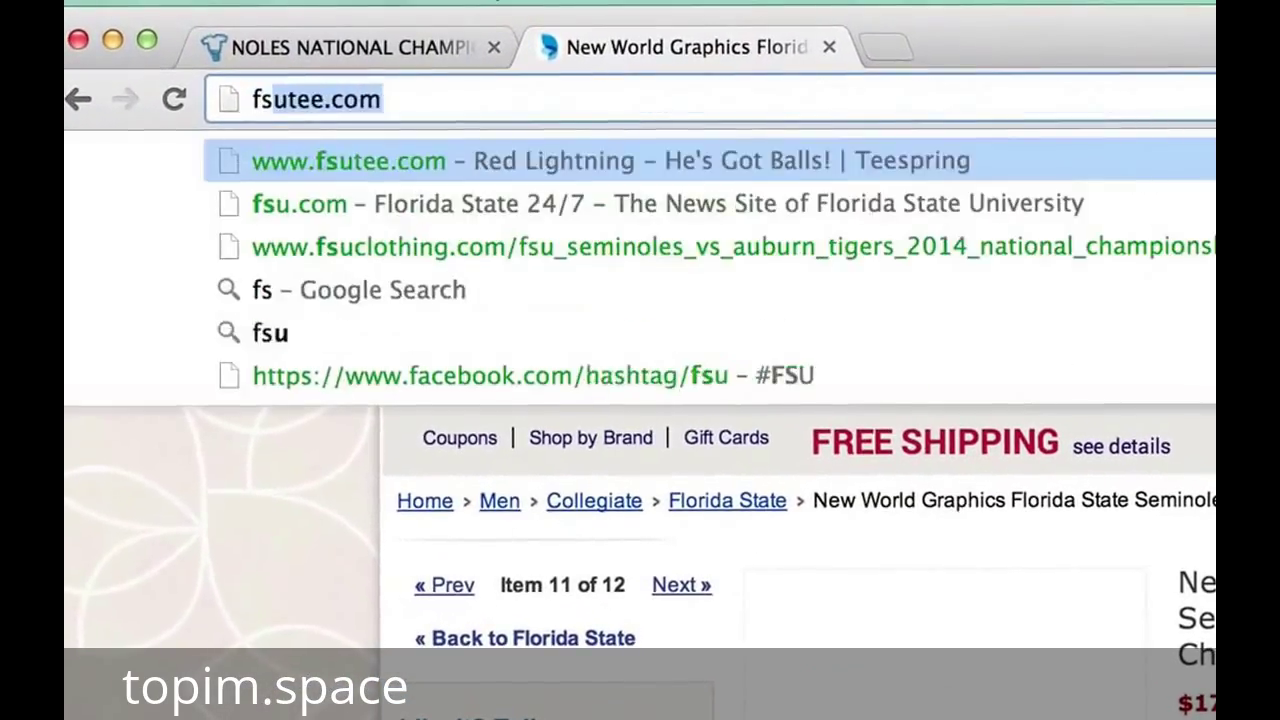
type("ahawk vector")
key("Return")
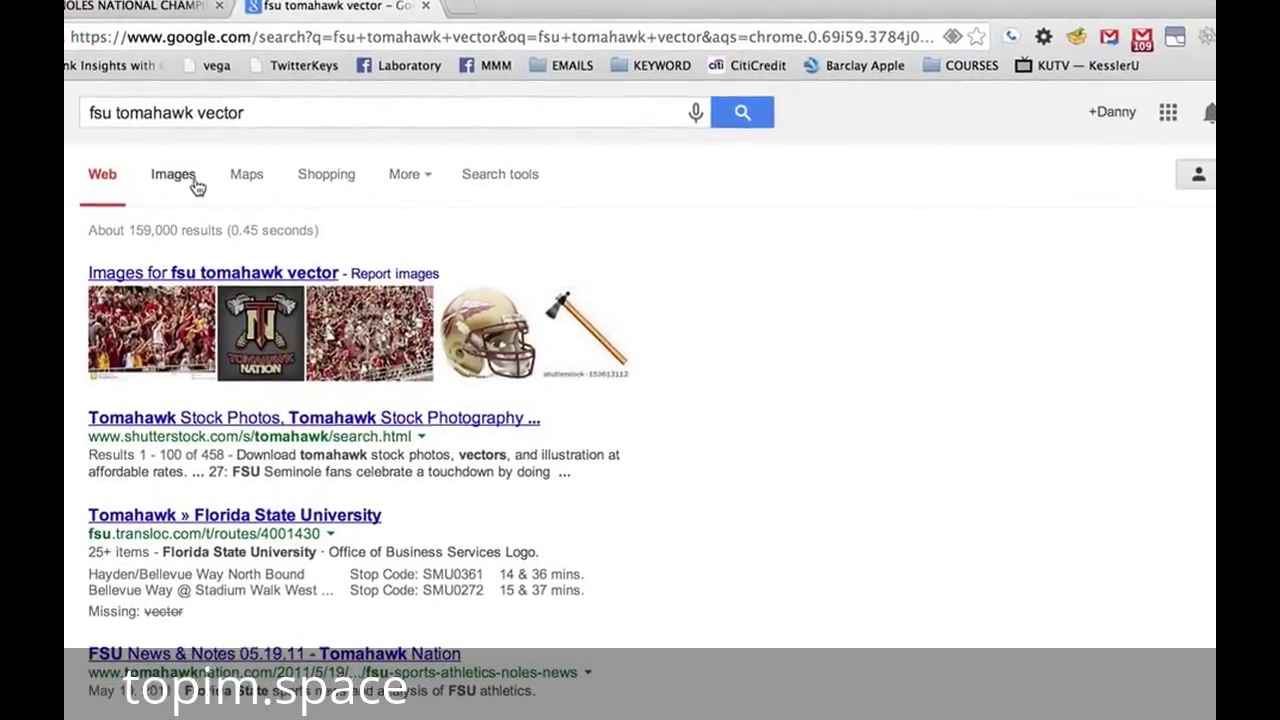
left_click(173, 174)
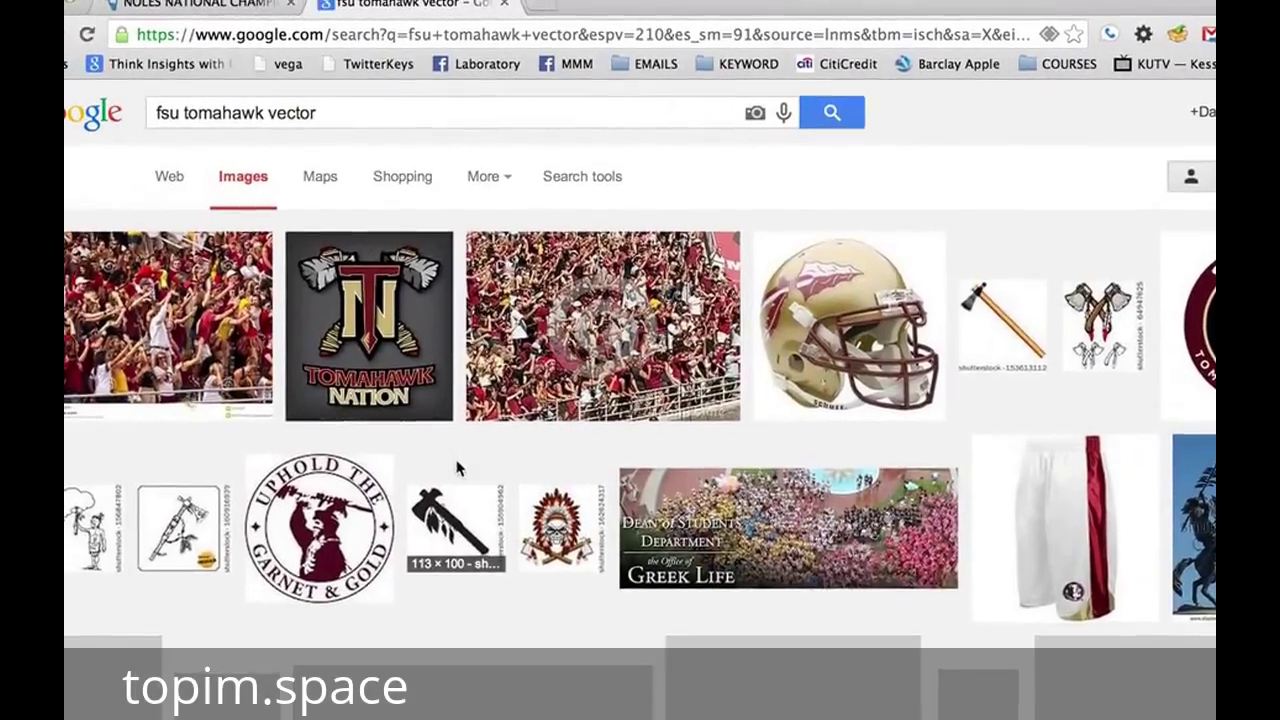
Browse the image results and preview several tomahawk drawings to find one suitable for tracing
left_click(457, 472)
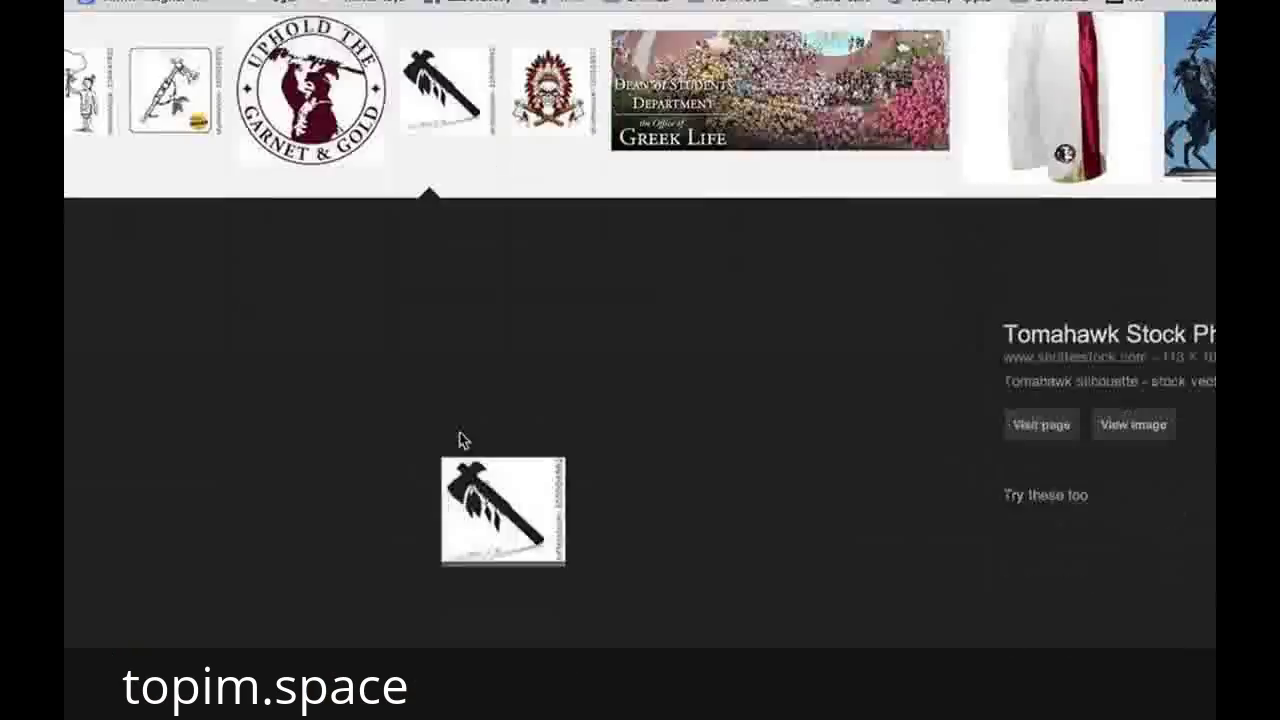
scroll(806, 522, "up", 3)
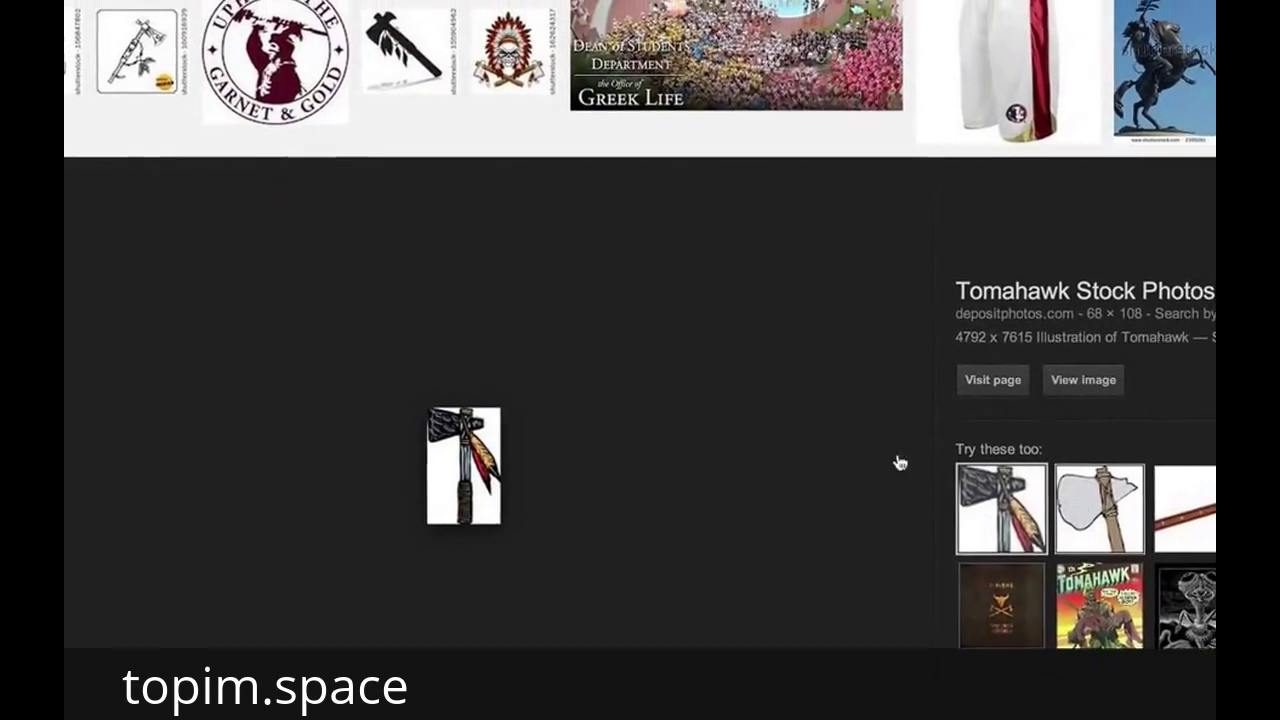
scroll(612, 522, "down", 10)
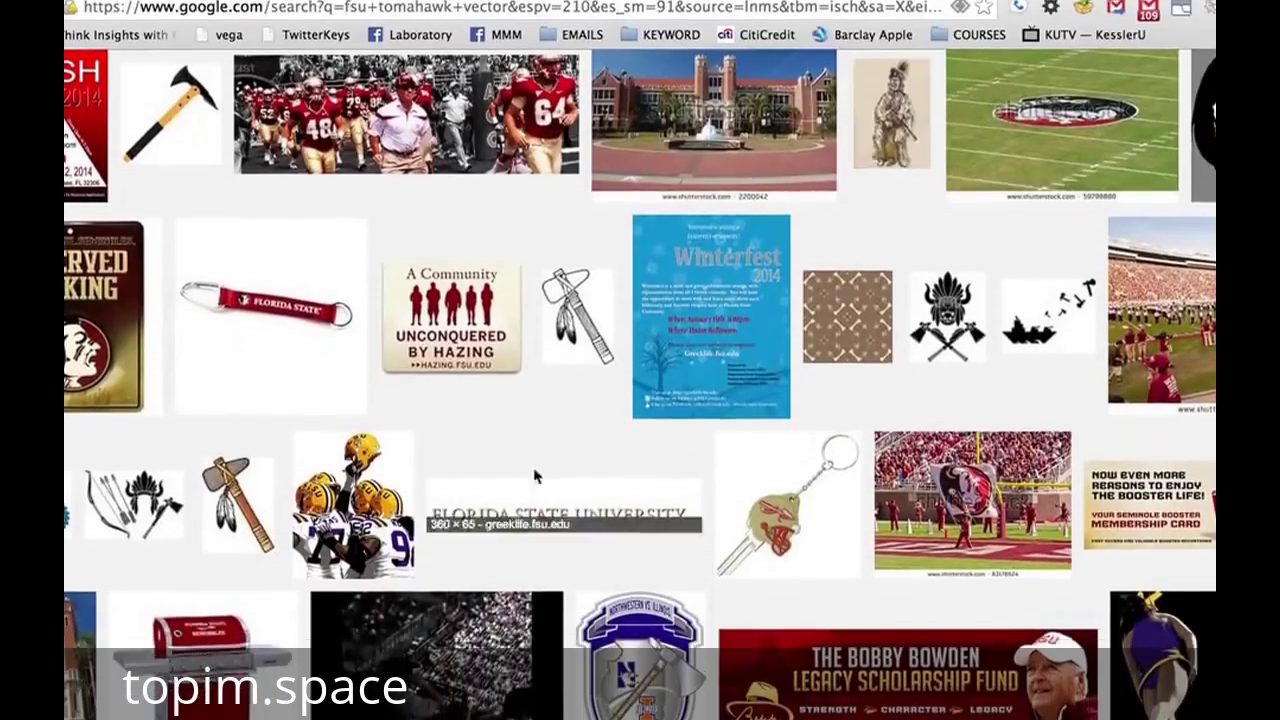
left_click(577, 360)
scroll(587, 340, "down", 8)
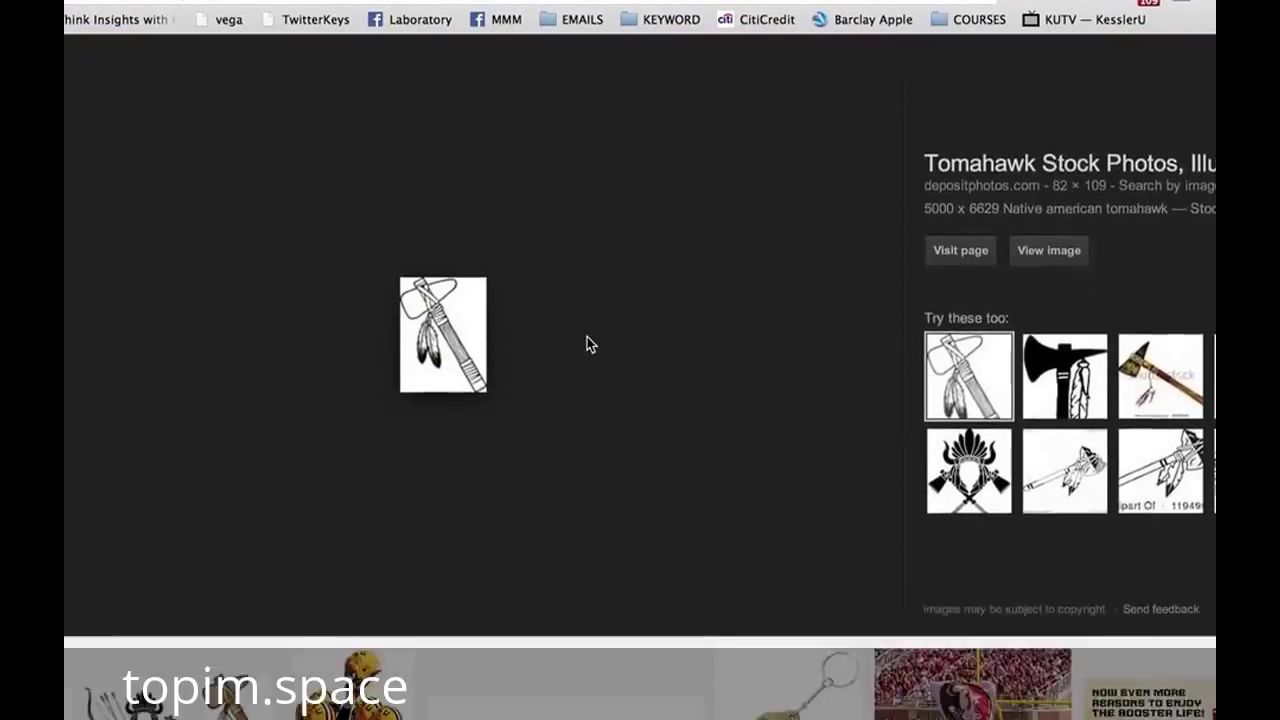
scroll(590, 345, "down", 5)
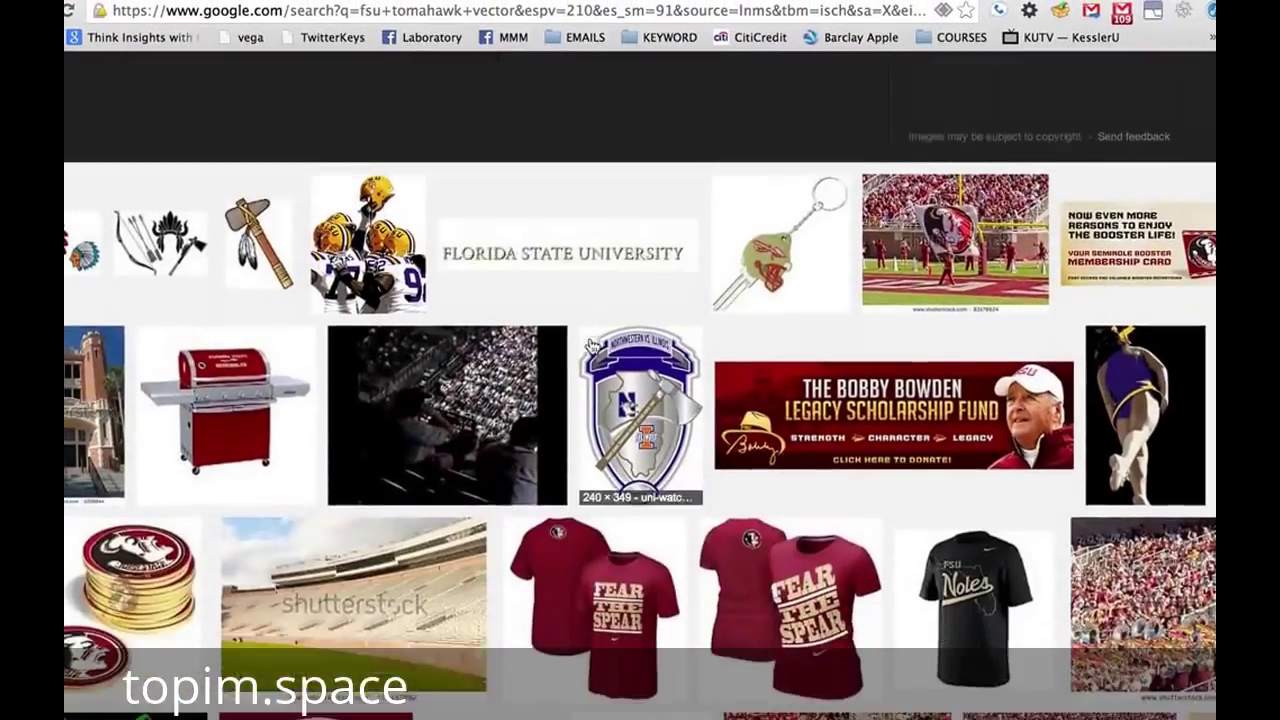
scroll(625, 613, "down", 5)
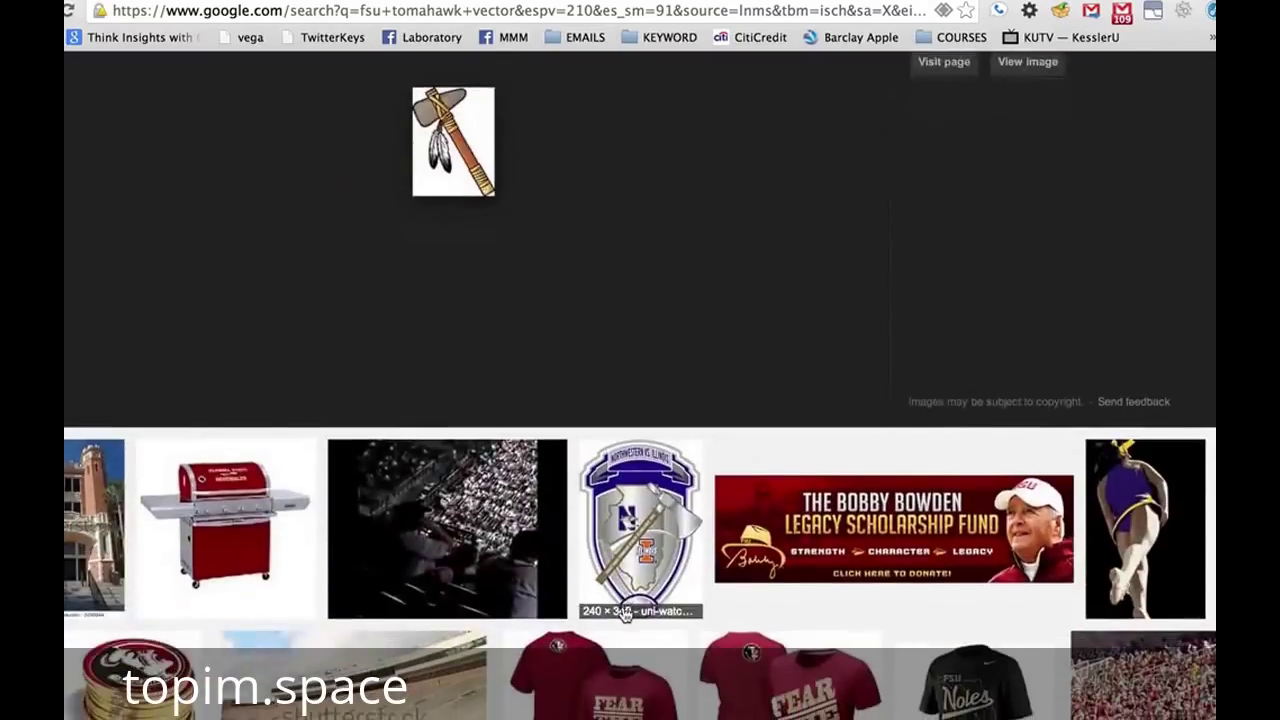
scroll(250, 255, "up", 15)
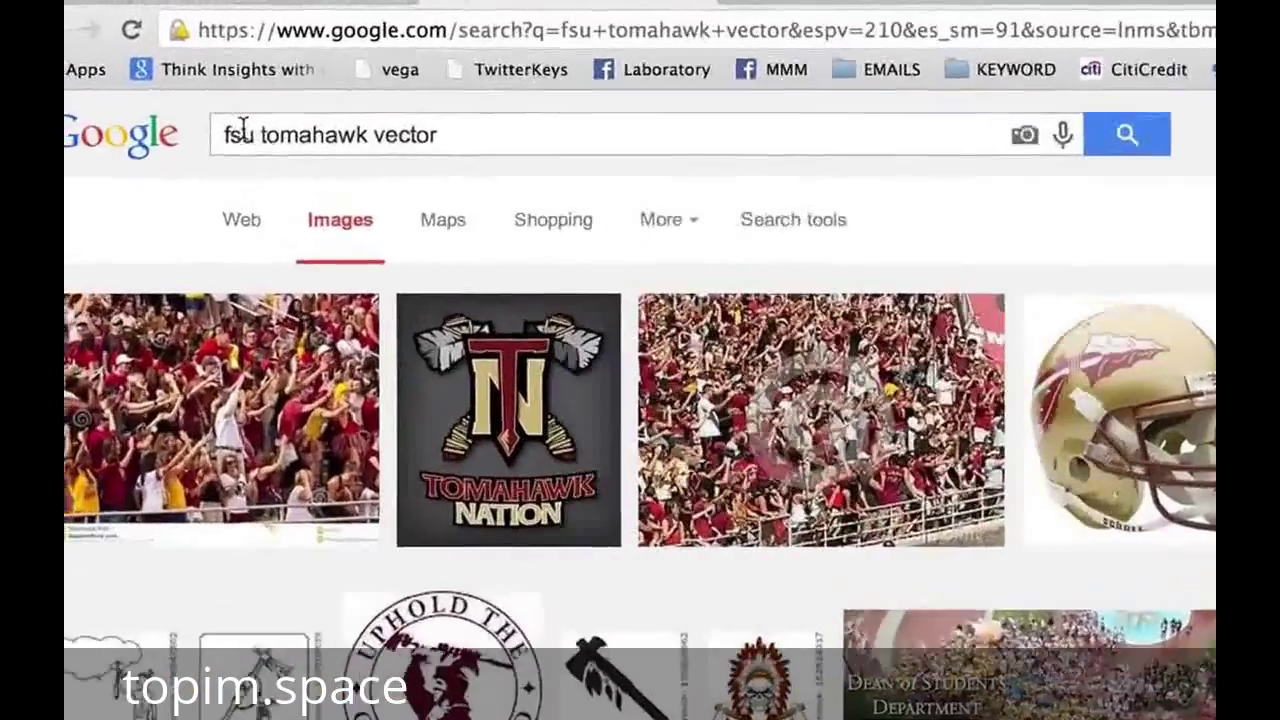
Change the image search to "tomahawk vector" and capture the enlarged black-and-white graphicsfactory tomahawk with two feathers
double_click(143, 82)
key("BackSpace")
key("Return")
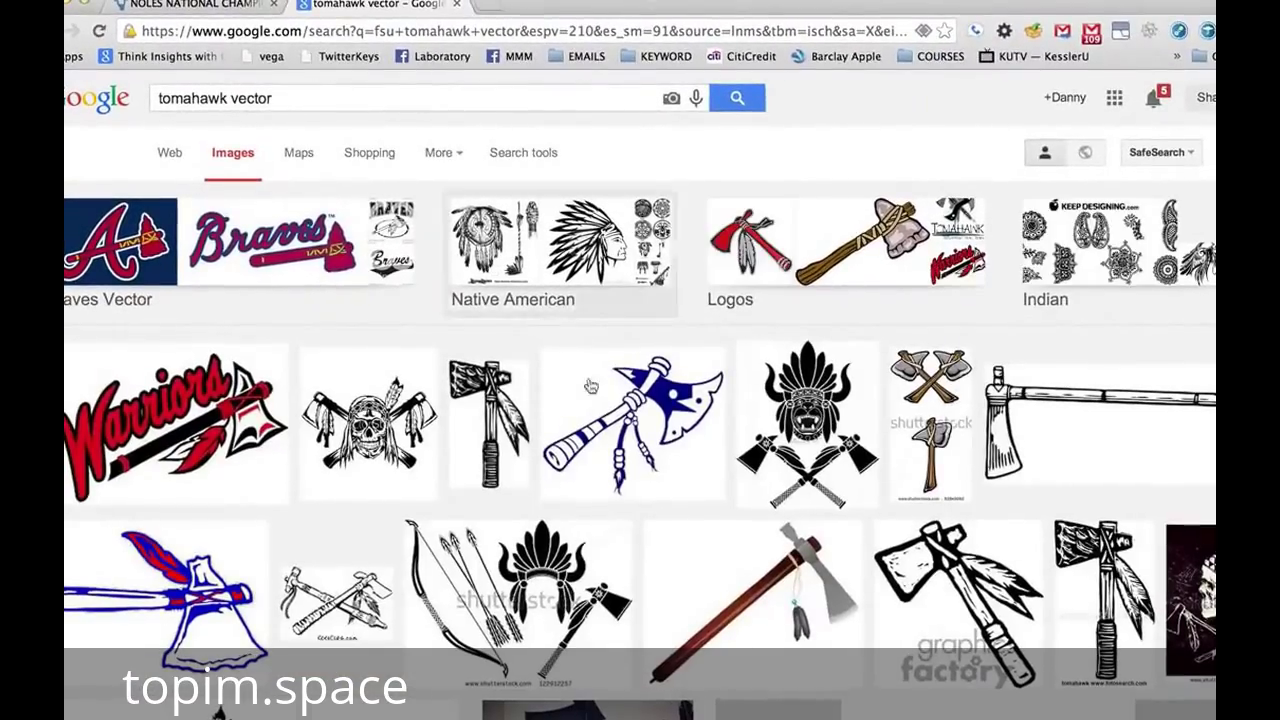
scroll(962, 600, "down", 3)
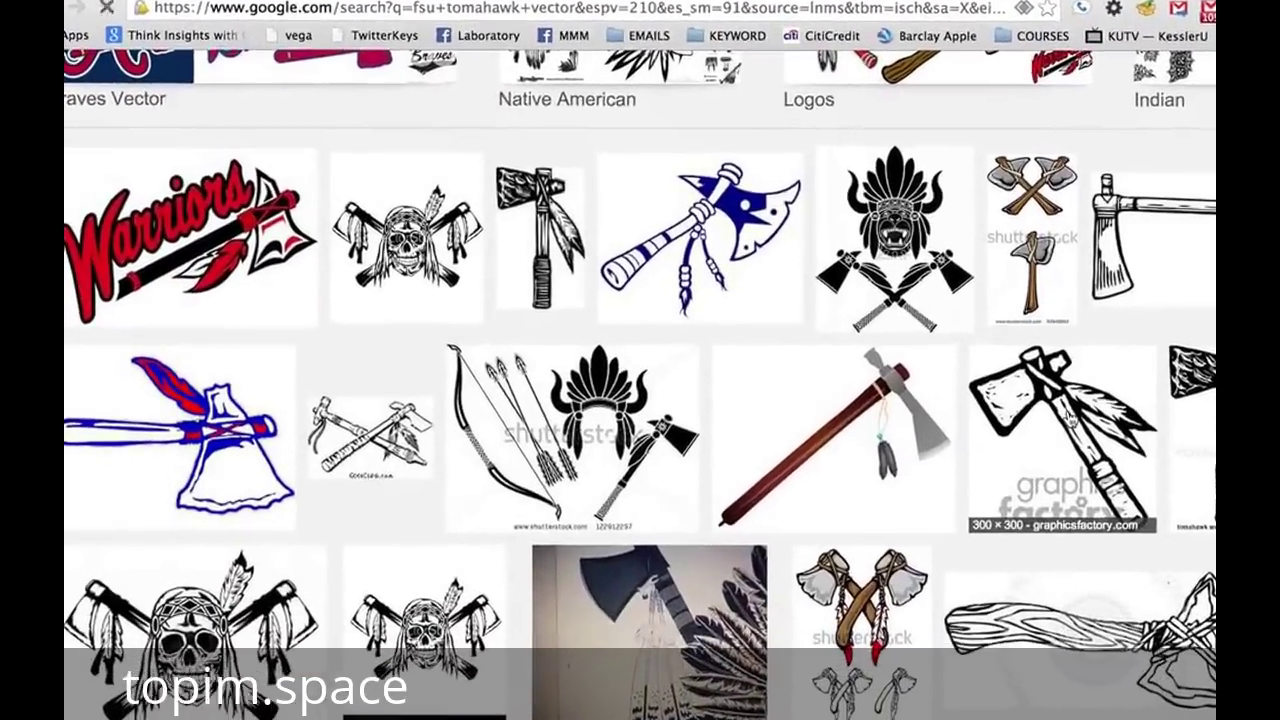
left_click(960, 440)
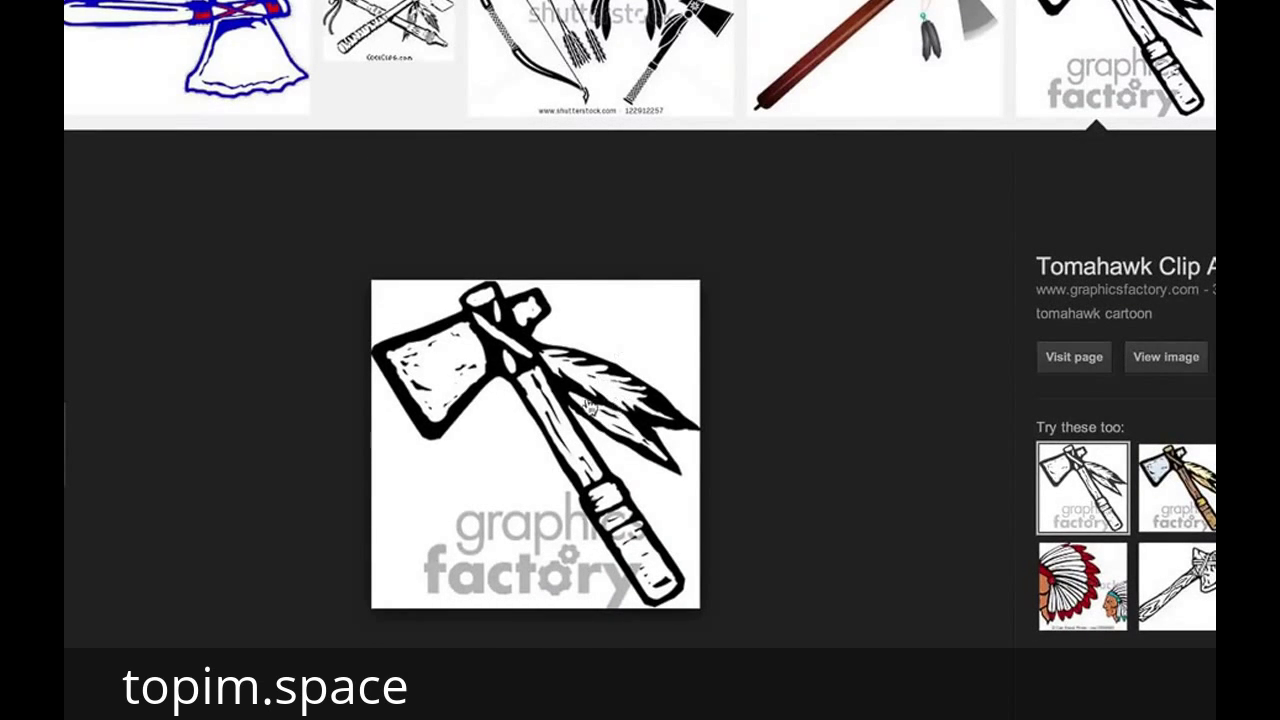
left_click(655, 567)
Switch to Illustrator, paste the tomahawk image beside the football laces and trace it in Black and White with a threshold of 139
key("super+Tab")
key("super+Tab")
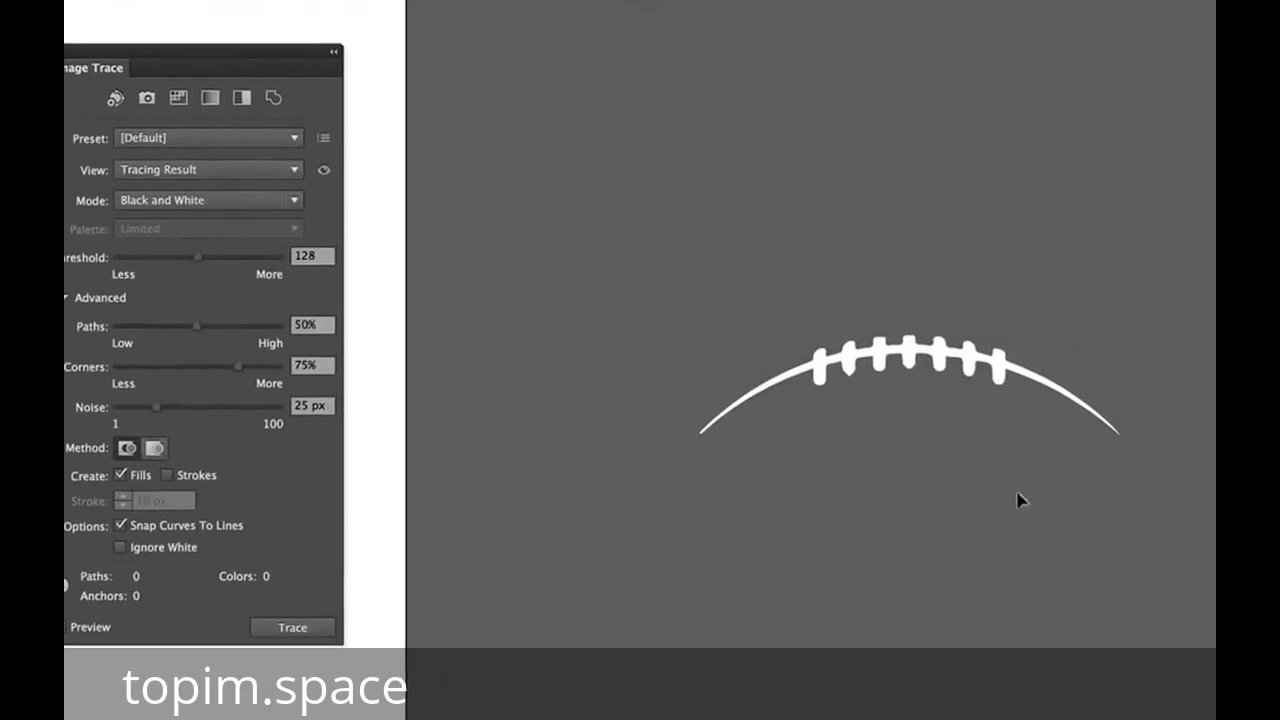
key("super+v")
left_click_drag(755, 478, 1279, 508)
left_click_drag(1276, 516, 877, 528)
left_click_drag(1160, 498, 1161, 498)
scroll(1161, 498, "right", 6)
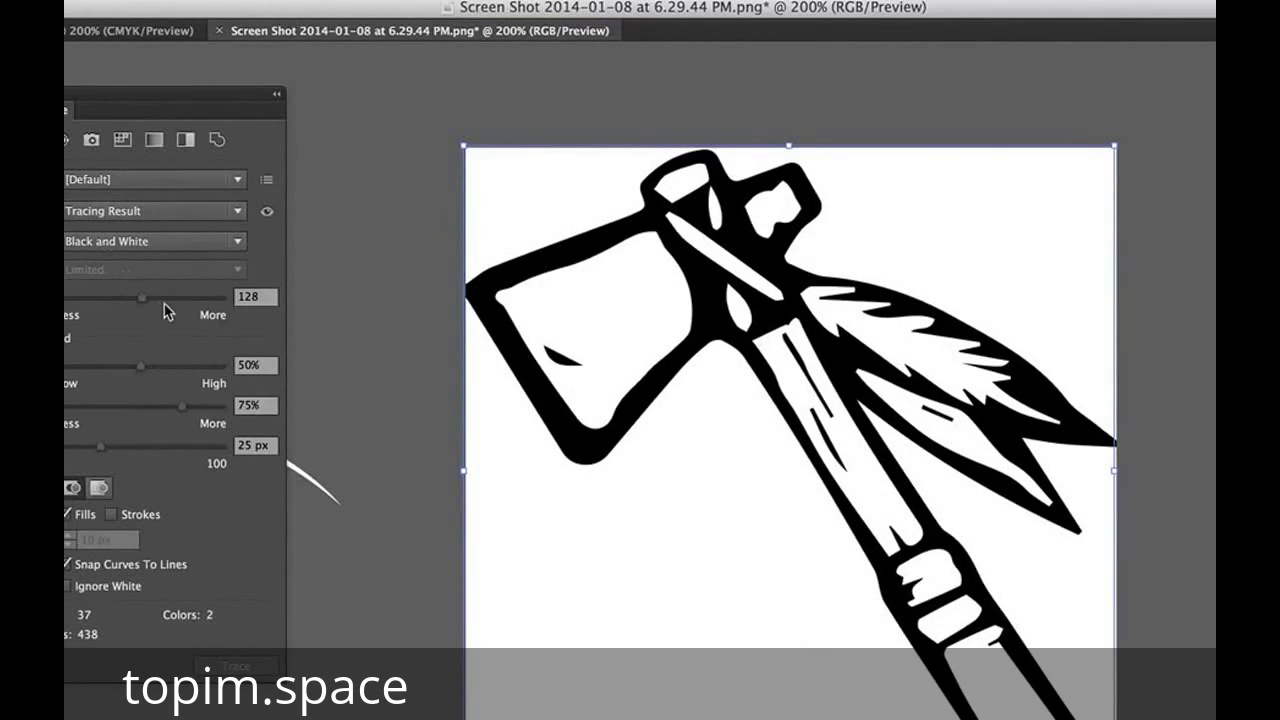
mouse_move(184, 299)
left_mouse_down()
mouse_move(155, 300)
mouse_move(141, 279)
left_mouse_up()
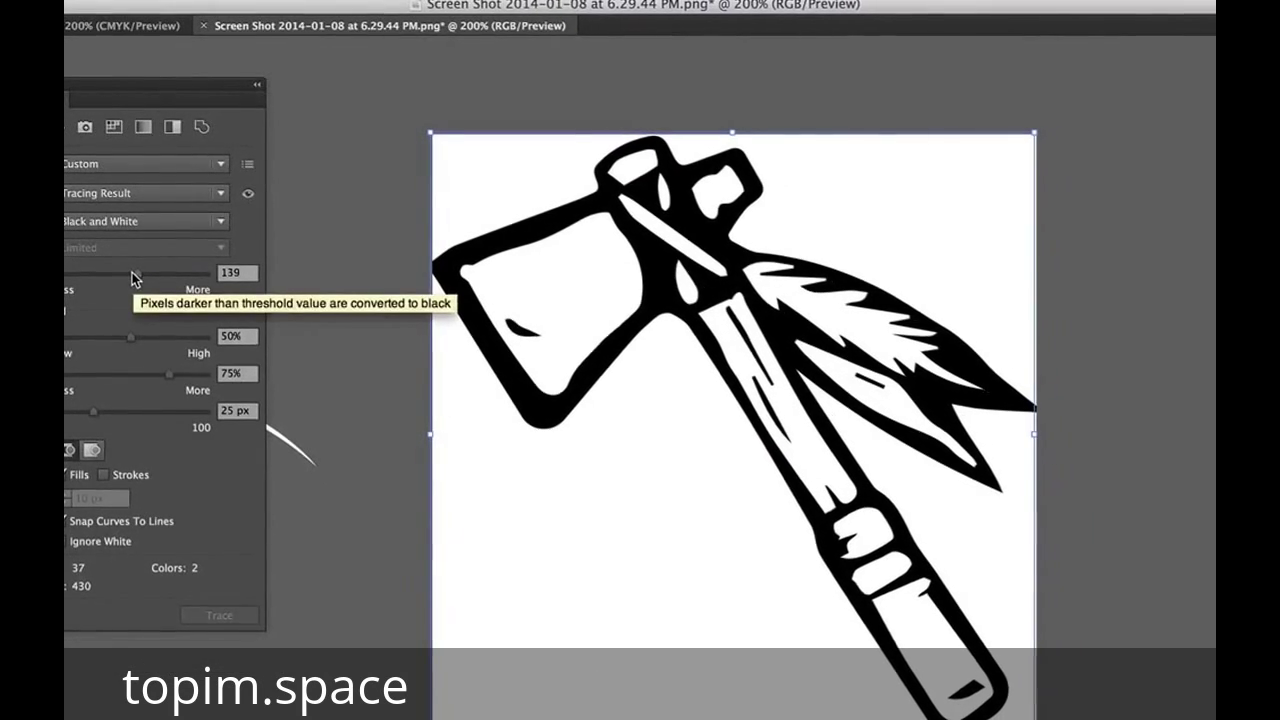
Expand the tomahawk tracing and delete the white background around it
left_click(640, 1)
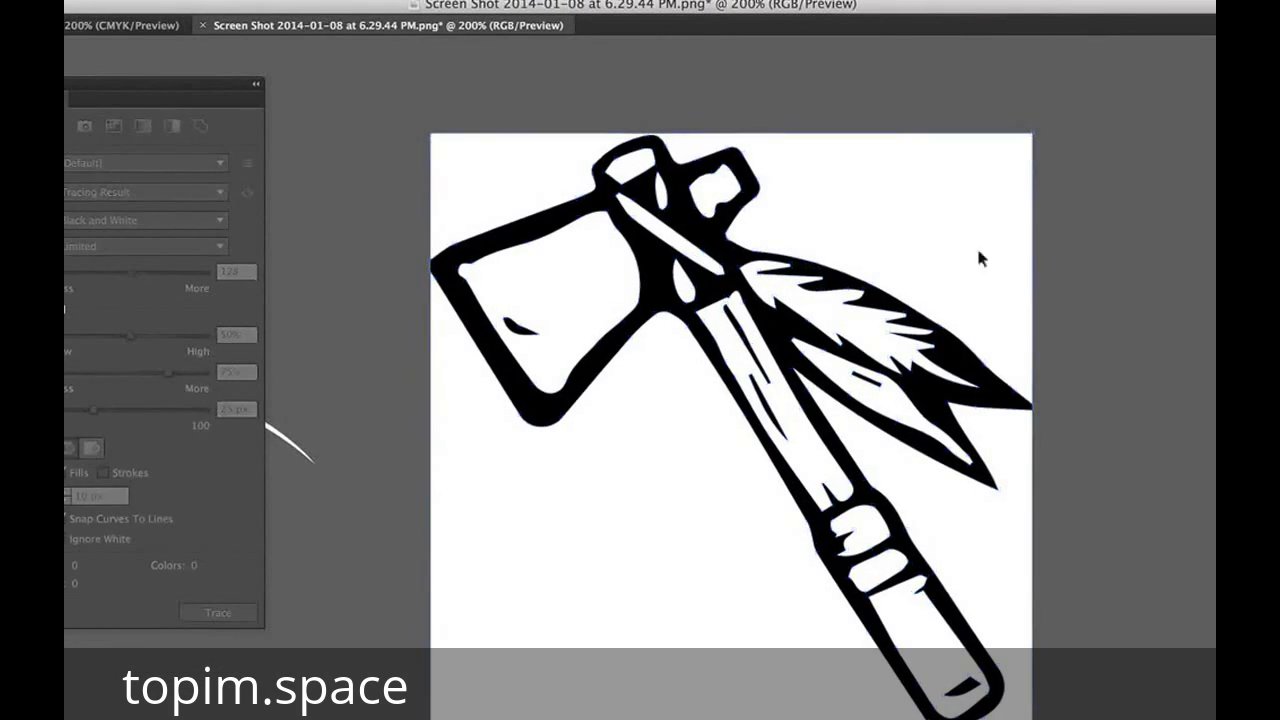
left_click(894, 237)
key("Delete")
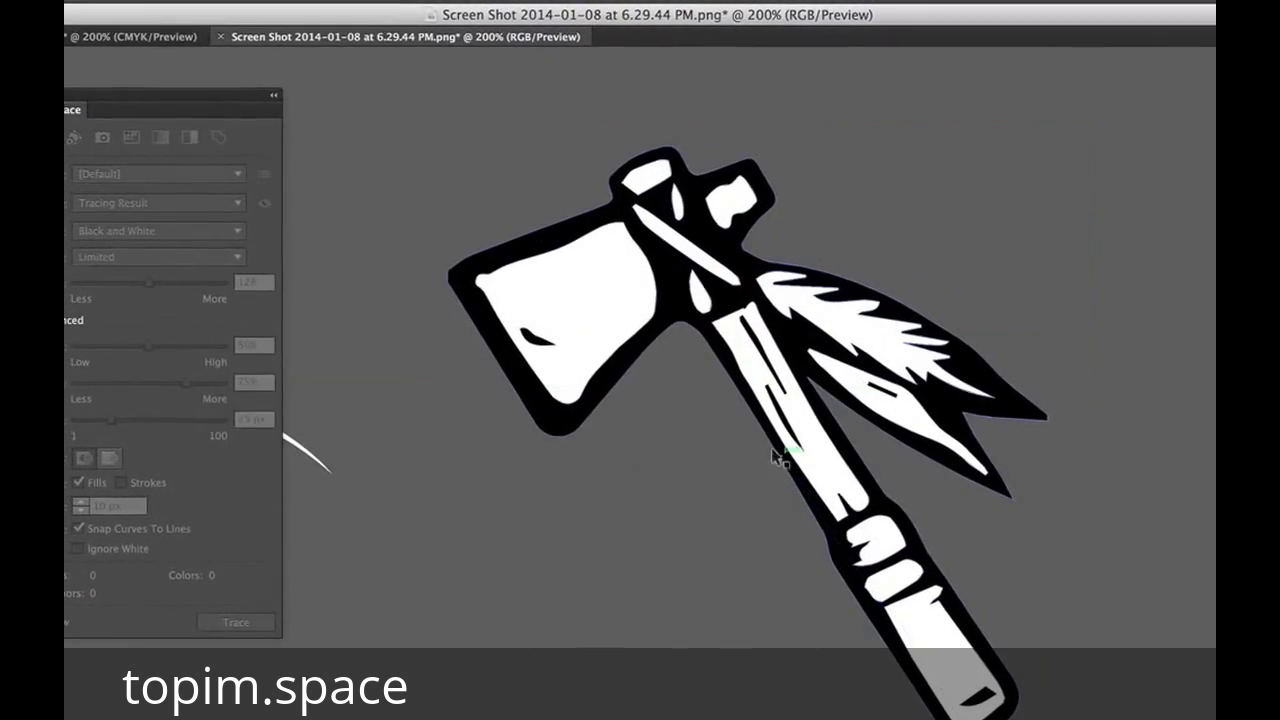
Copy the traced tomahawk into the Photoshop design as a Smart Object, scaled down and placed left of the 2013 text
left_click(778, 458)
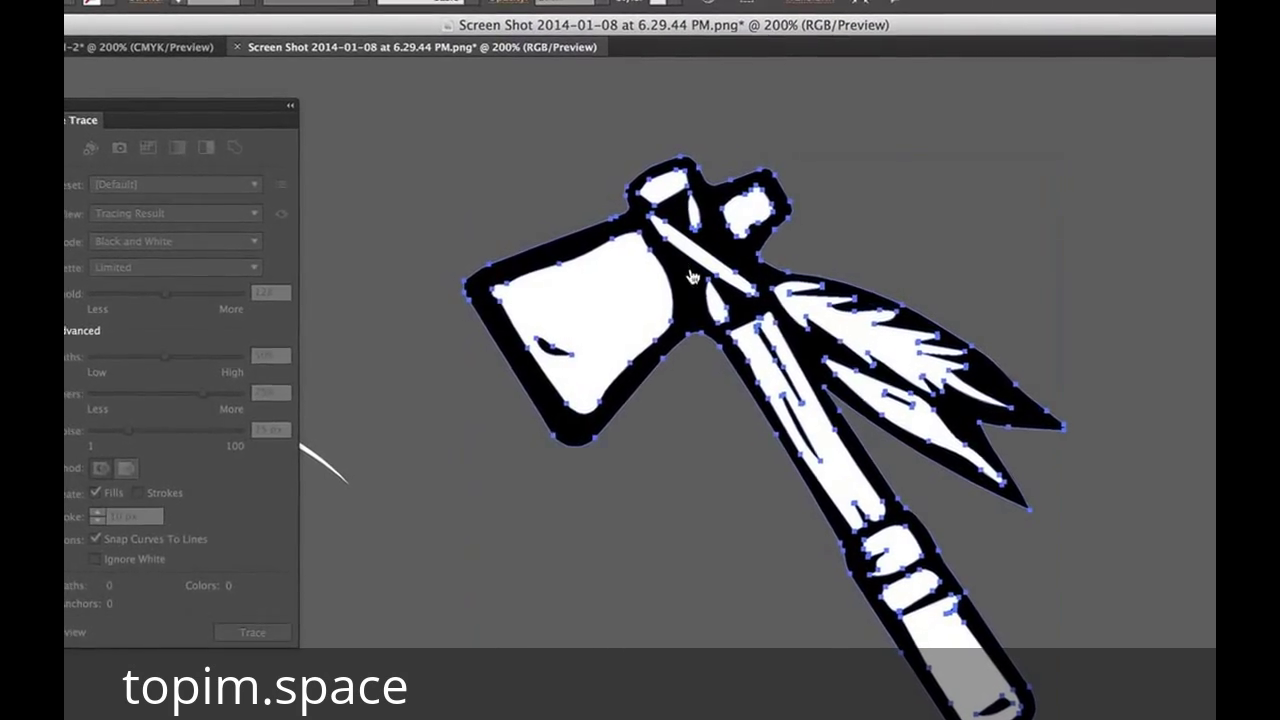
key("super+Tab")
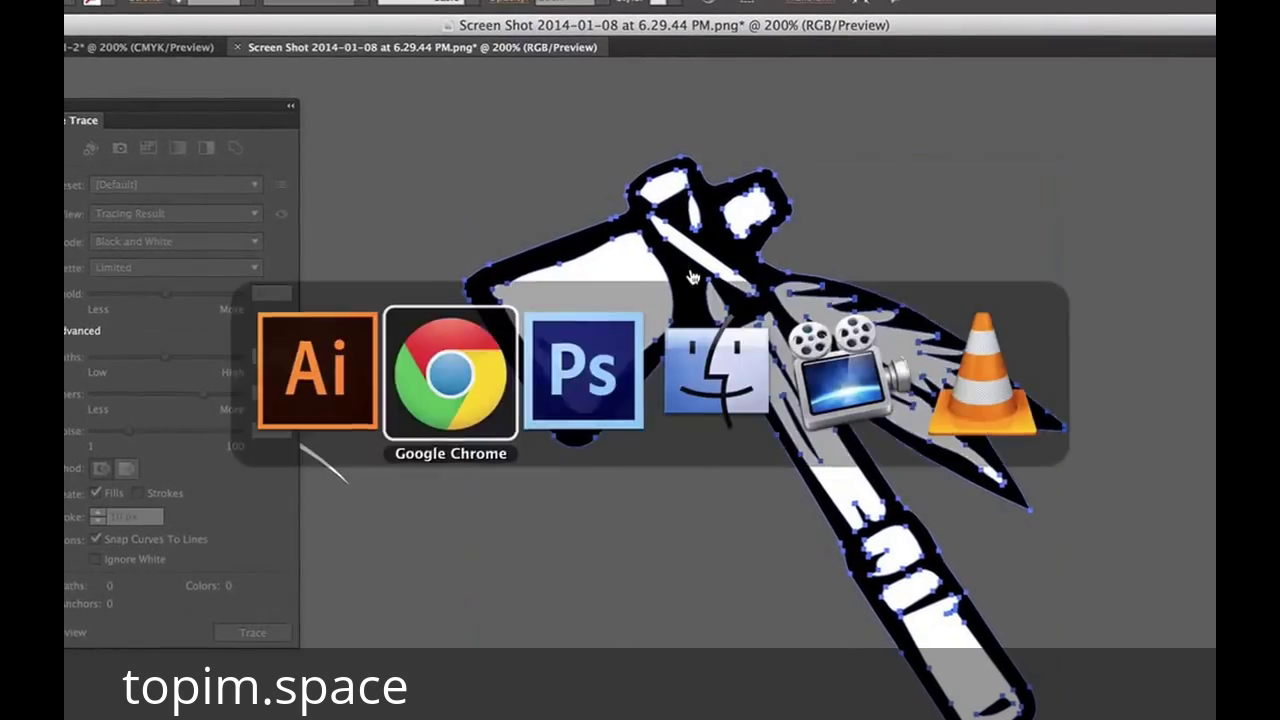
key("super+Tab")
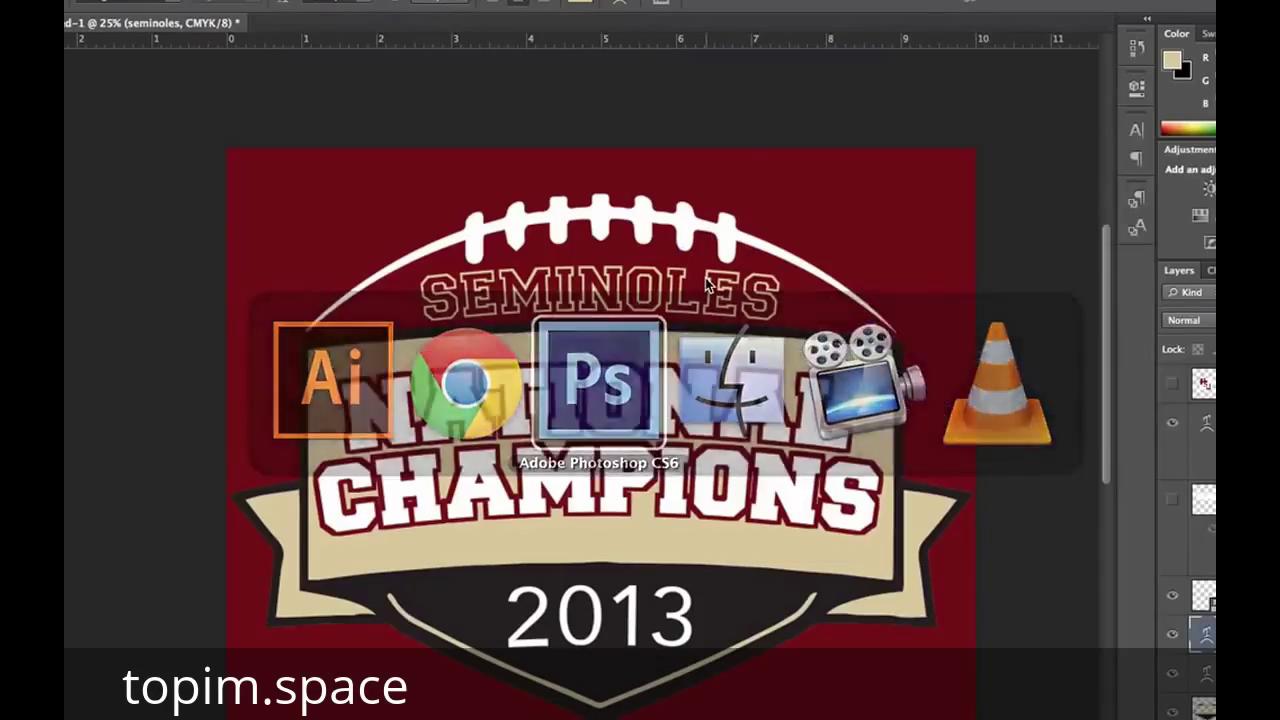
key("super+v")
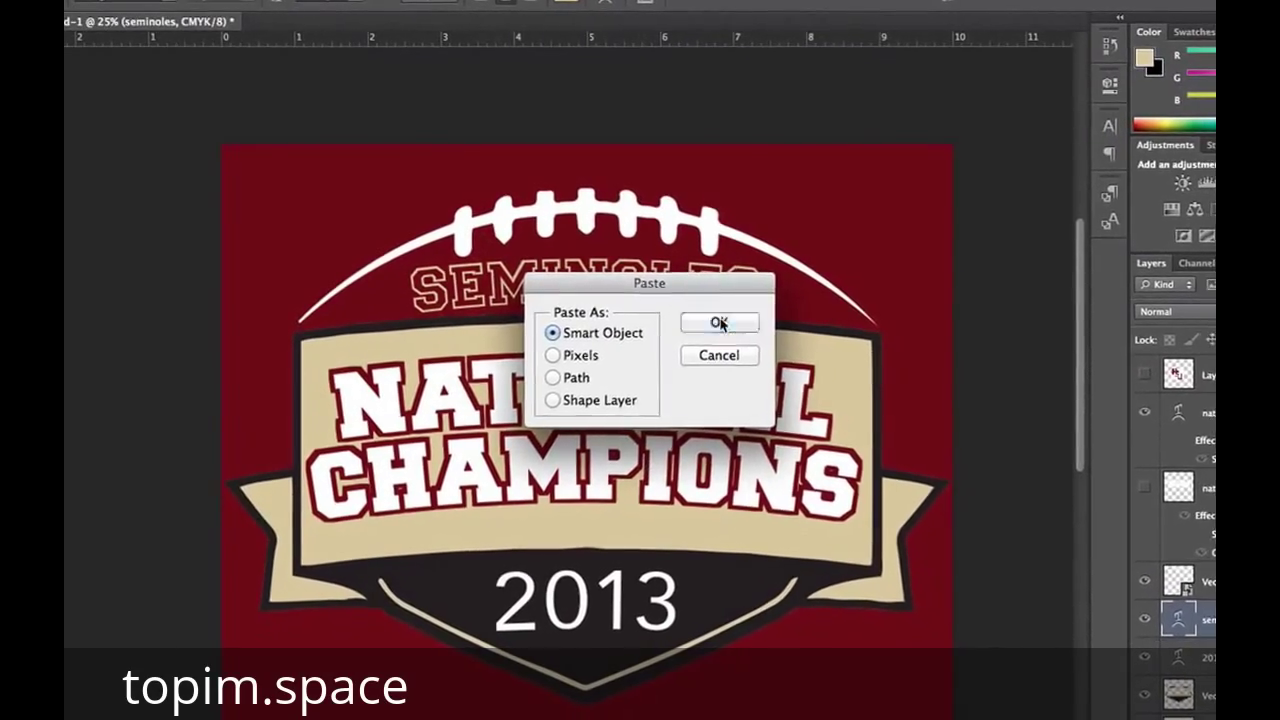
left_click(720, 323)
key("Return")
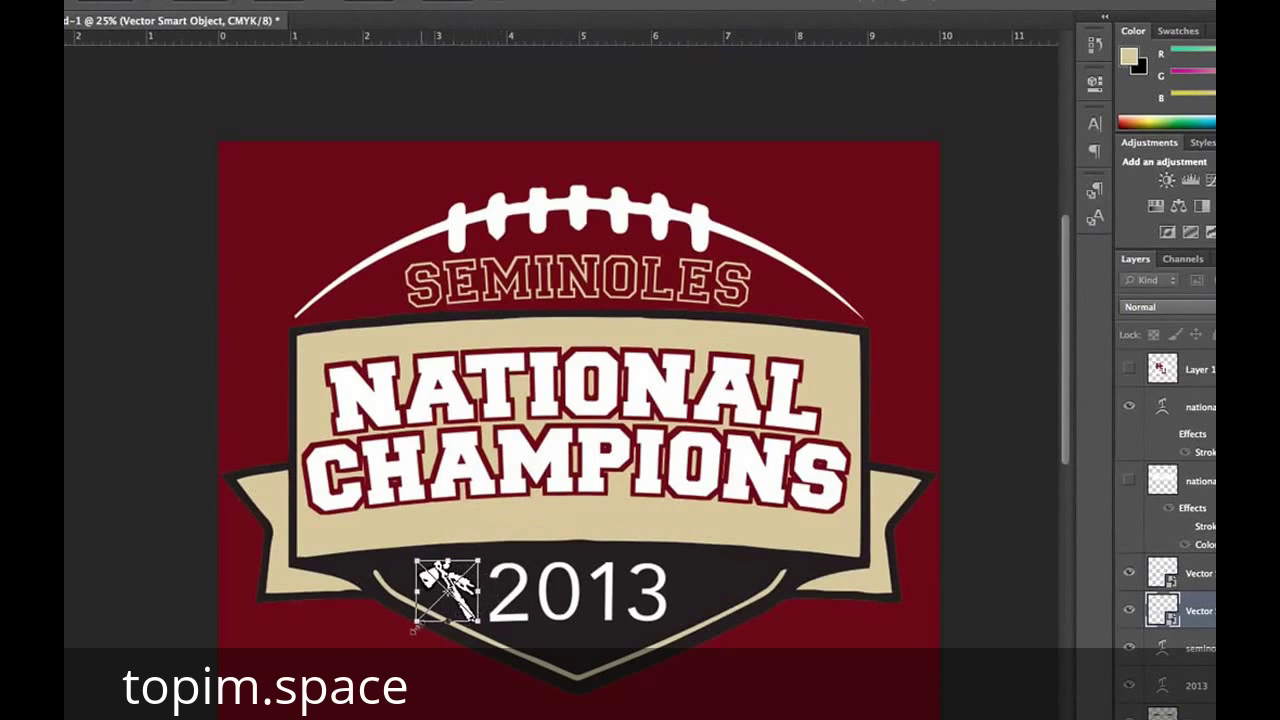
key("Return")
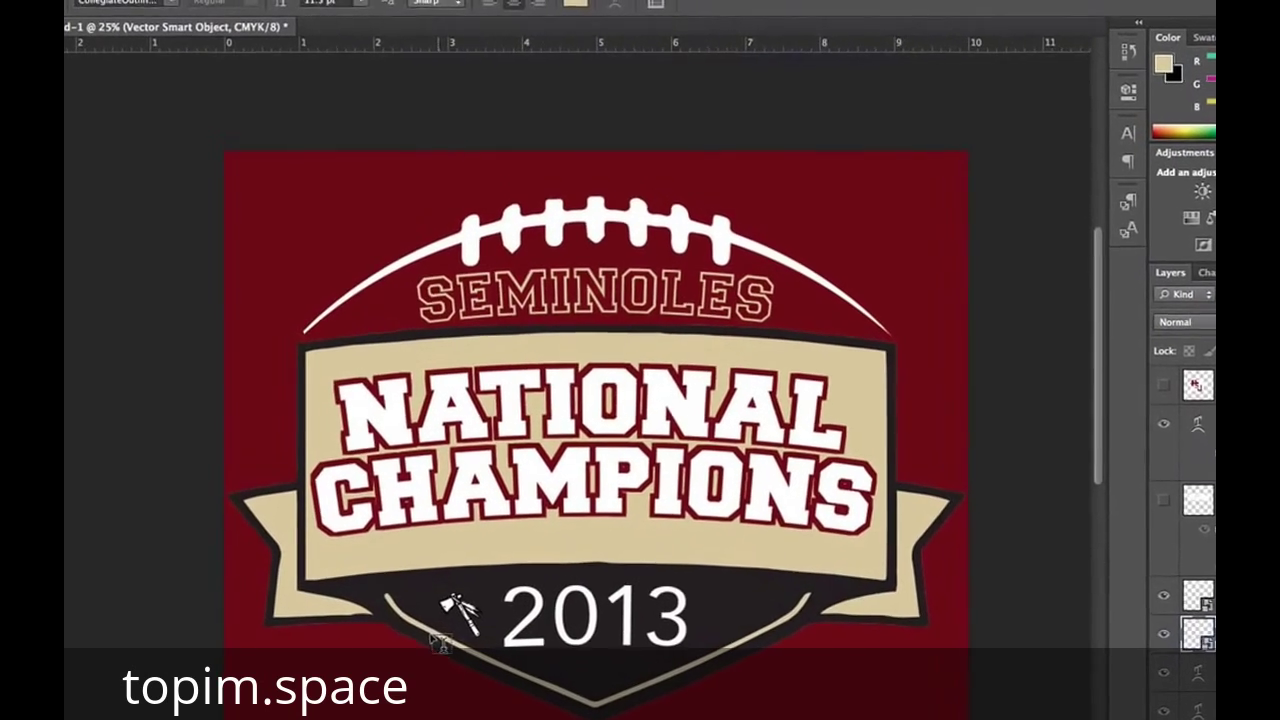
Nudge the tomahawk slightly right and up beside the 2013 text
key("v")
key("shift+Right")
key("shift+Right")
key("shift+Up")
key("shift+Up")
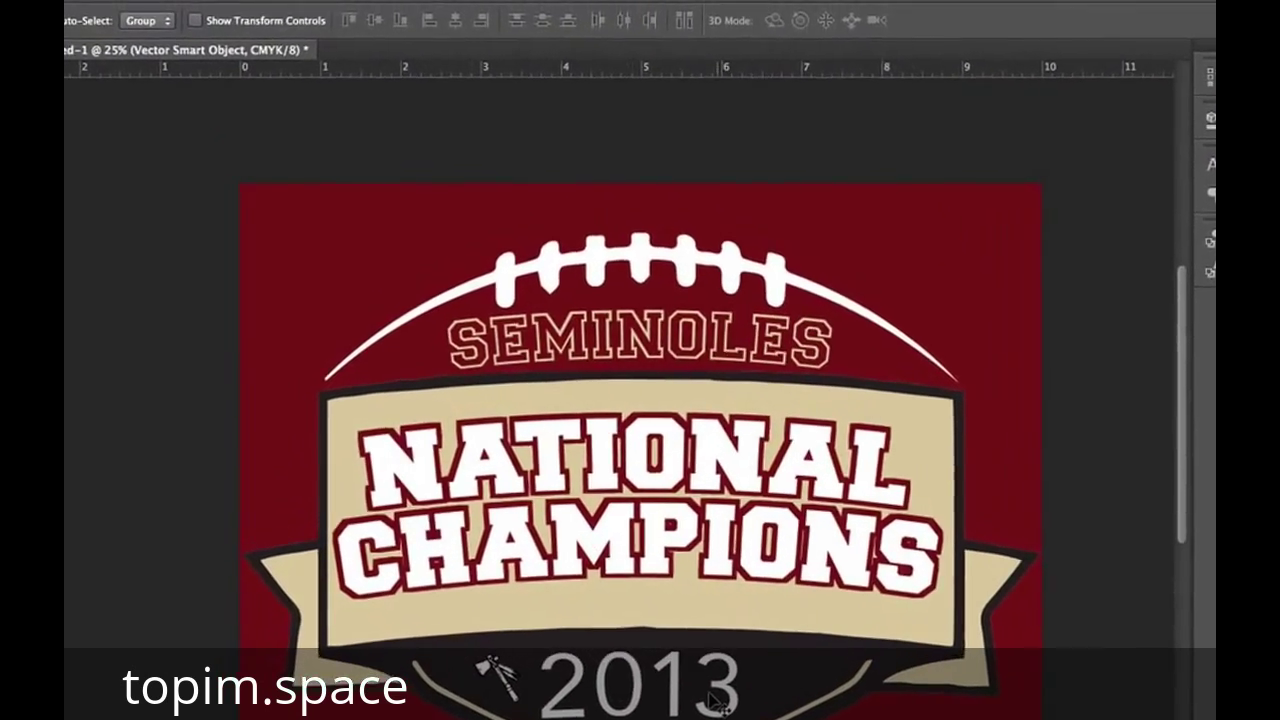
Apply a Color Overlay to the tomahawk layer using the tan sampled from the banner, at 100% opacity
key("super+plus")
key("super+plus")
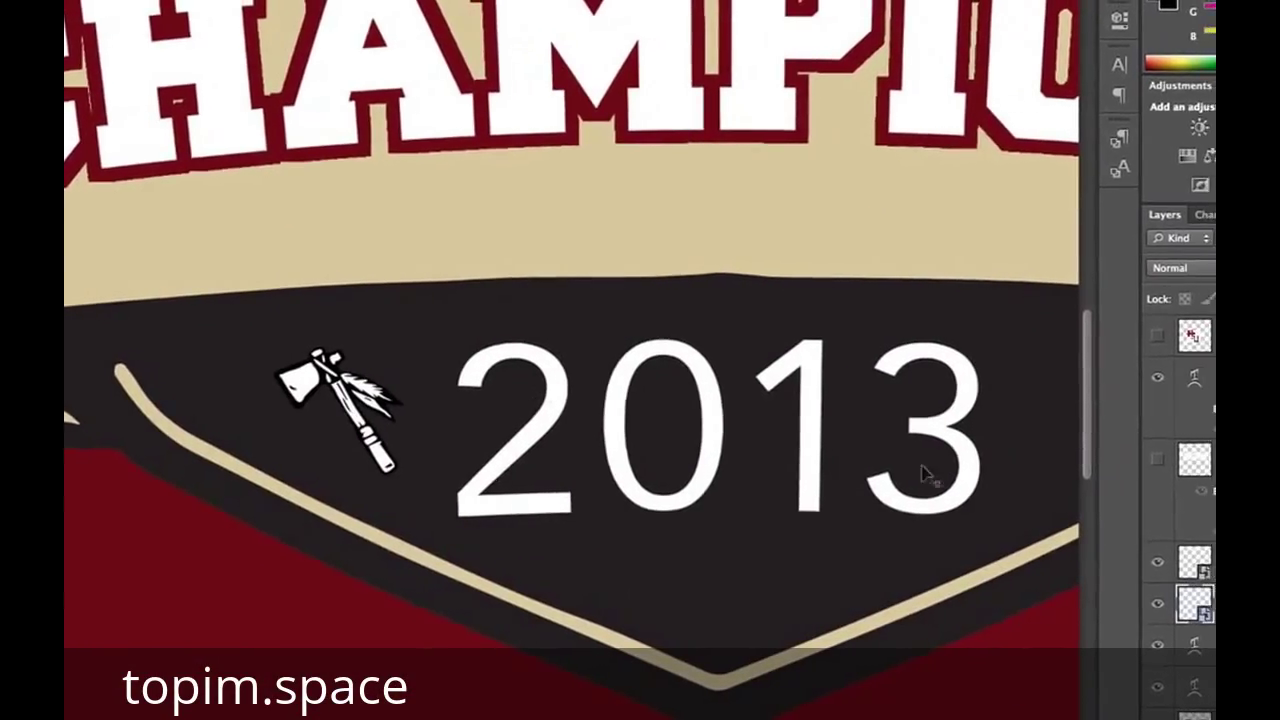
double_click(1210, 603)
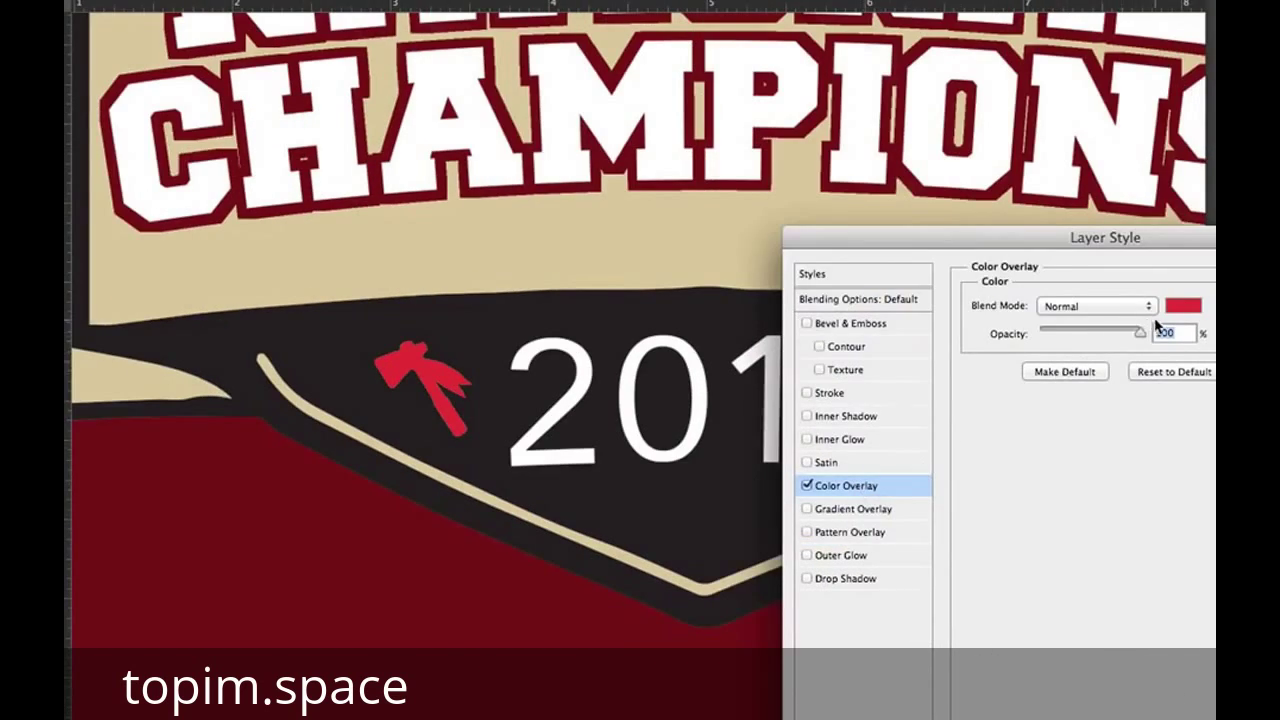
left_click(1183, 305)
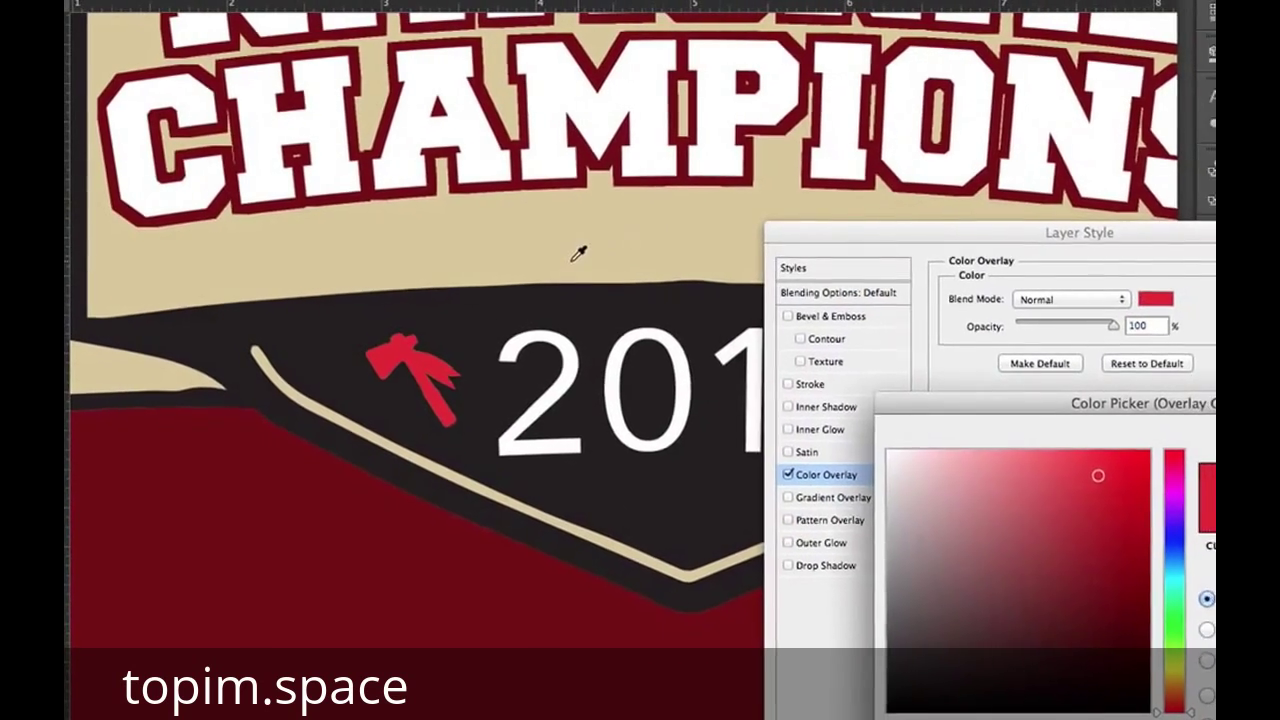
left_click(591, 257)
key("Return")
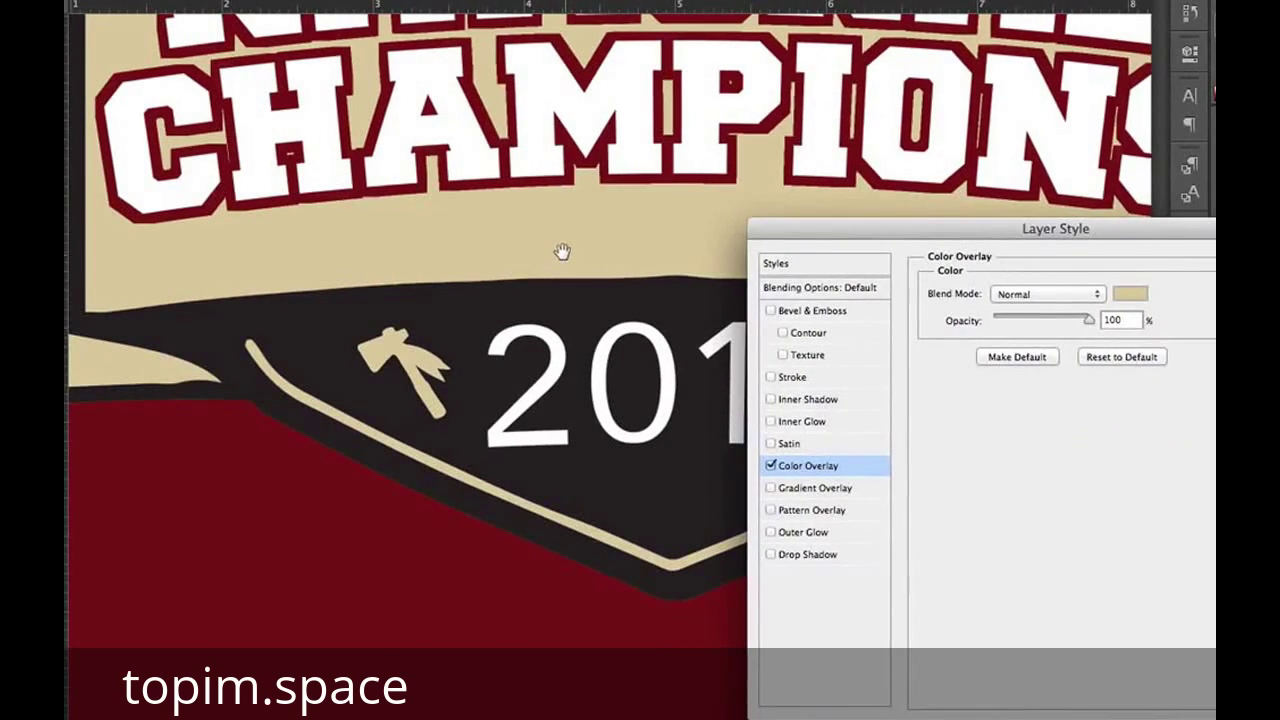
key("Return")
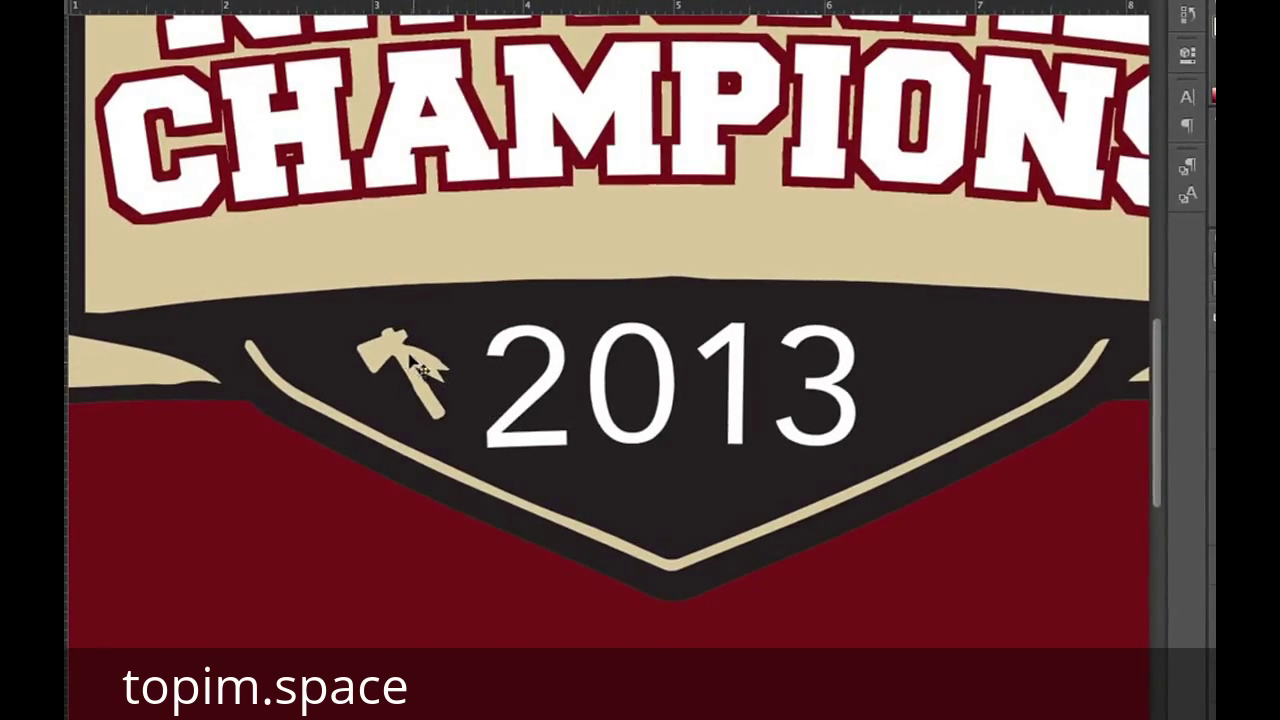
Duplicate the tomahawk layer and move the copy to the right side of the 2013 text
right_click(1212, 512)
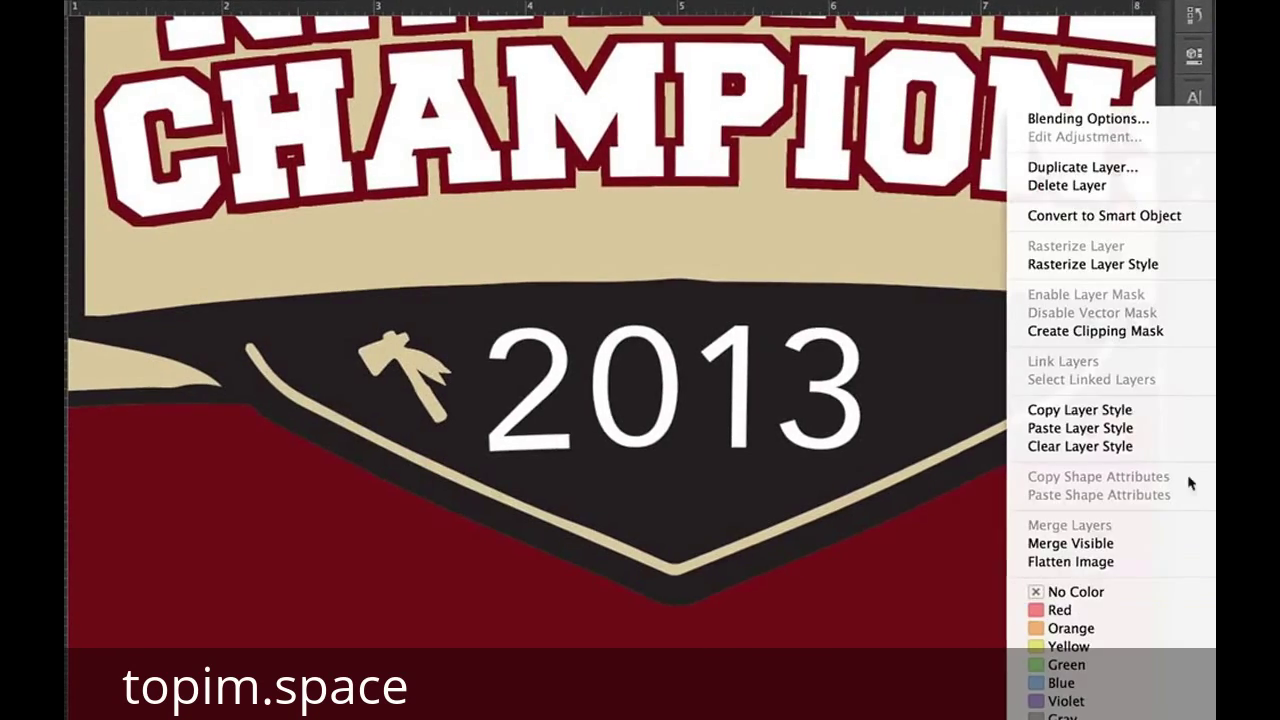
left_click(1088, 168)
key("Return")
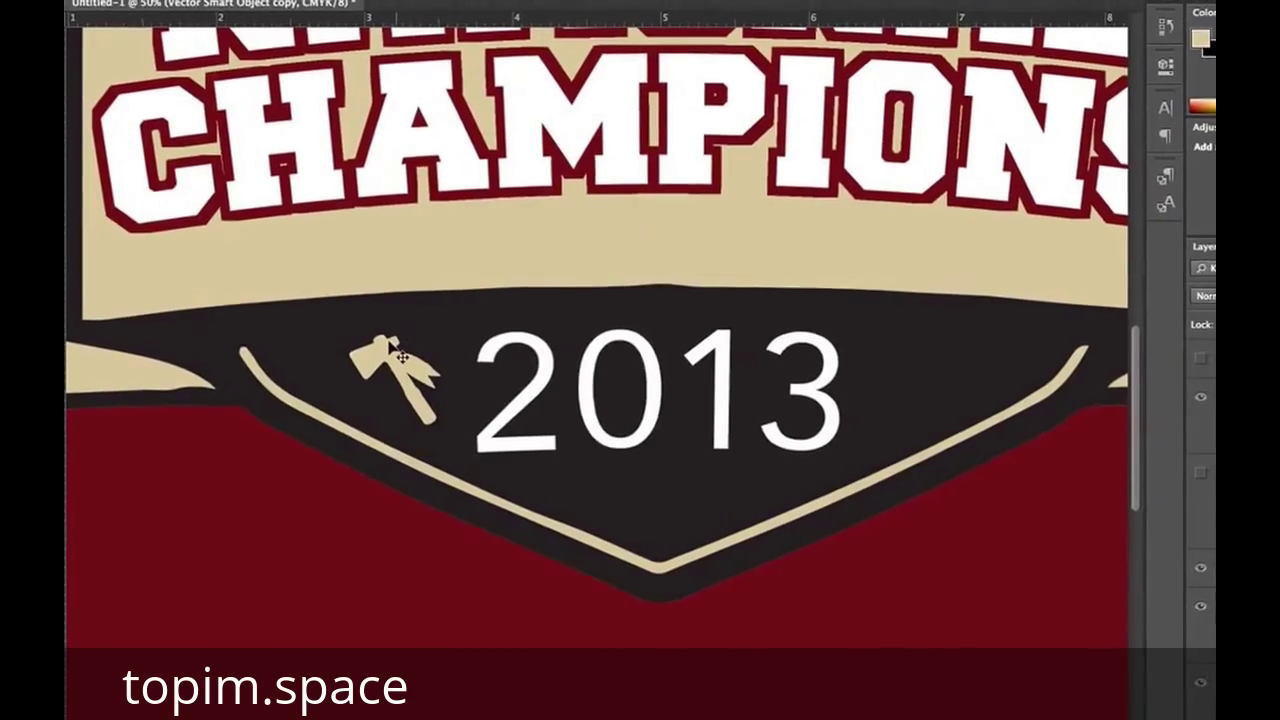
left_click_drag(400, 355, 905, 376)
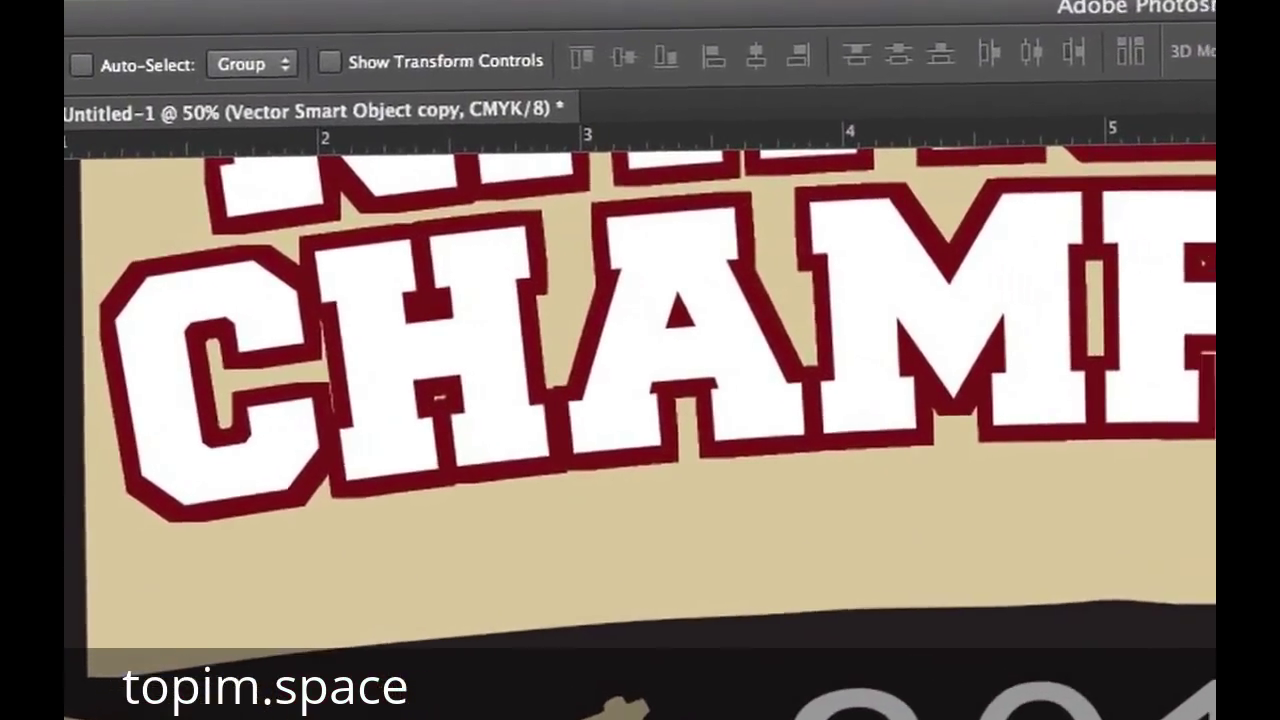
Flip the duplicated tomahawk beside the 2013 text horizontally so it mirrors the original
left_click(220, 3)
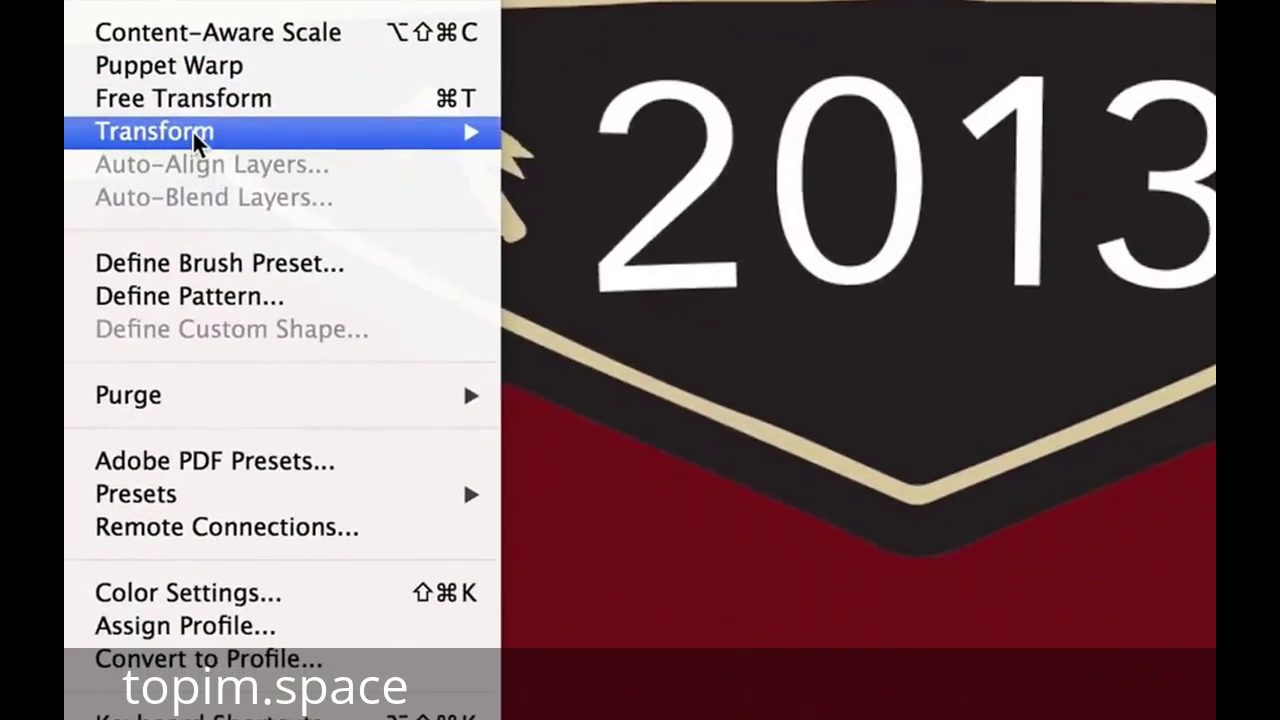
mouse_move(195, 145)
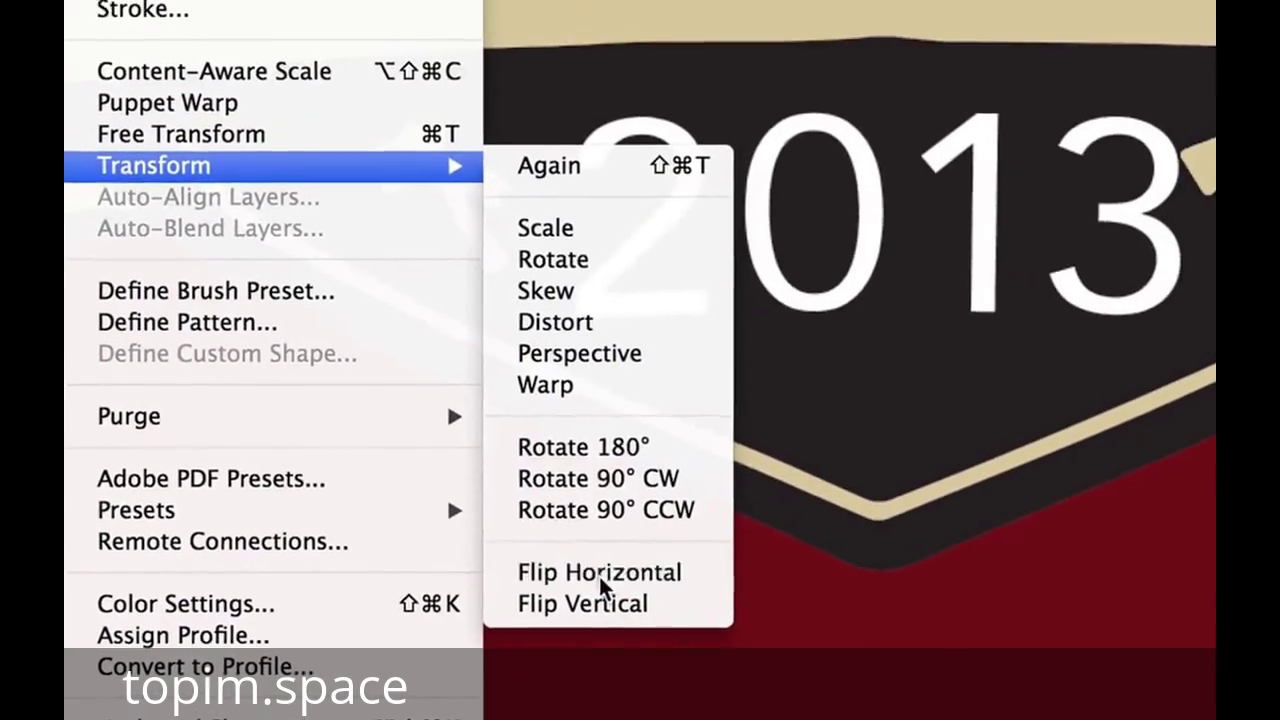
left_click(604, 575)
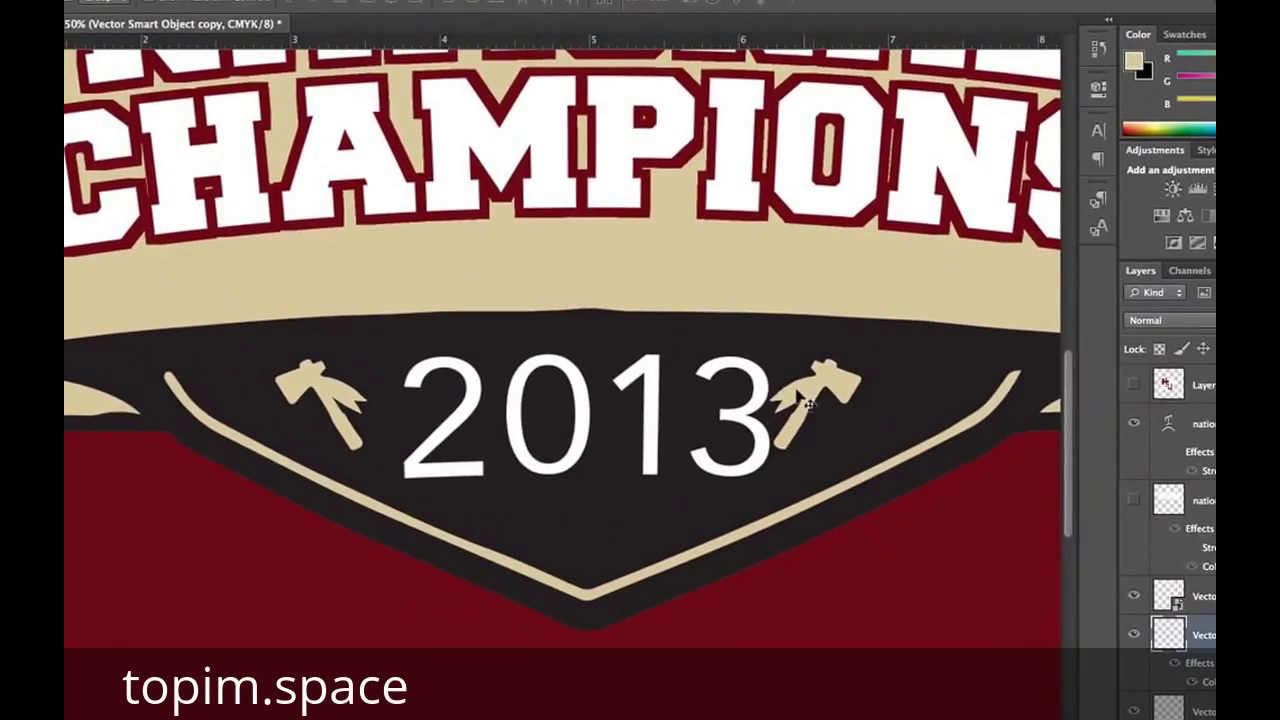
key("super+minus")
key("super+minus")
scroll(983, 513, "up", 3)
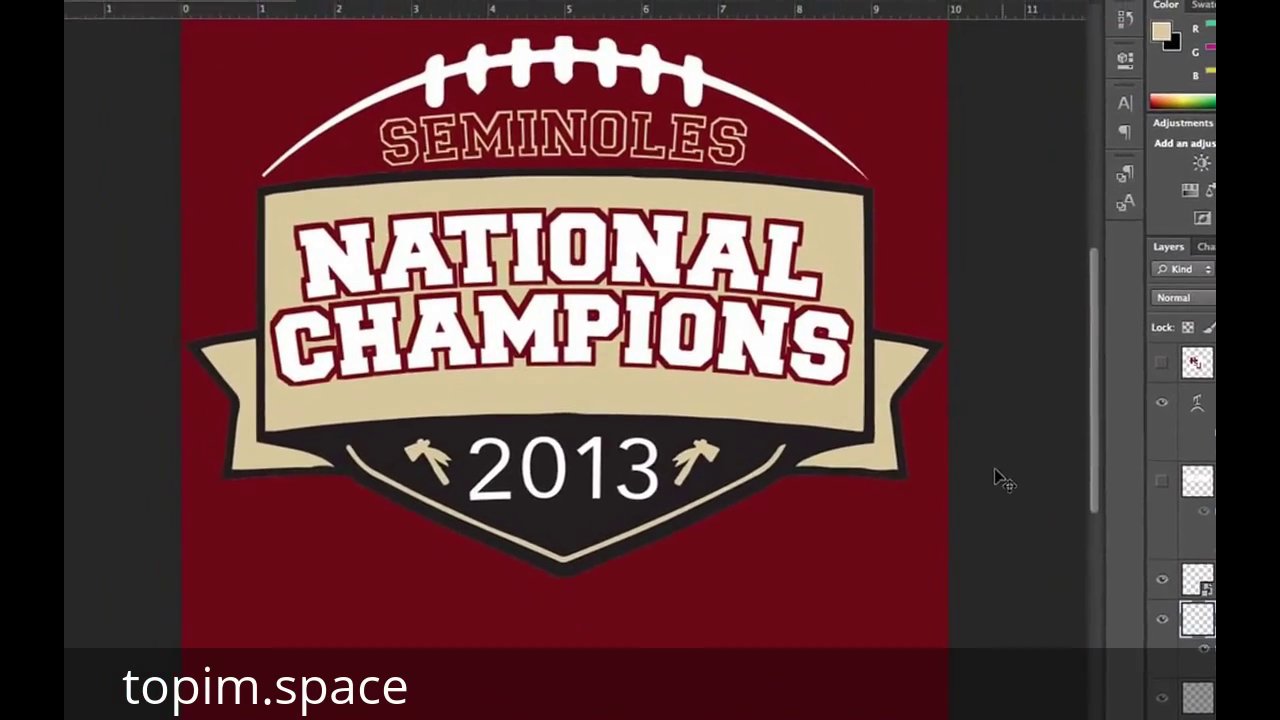
scroll(983, 513, "up", 2)
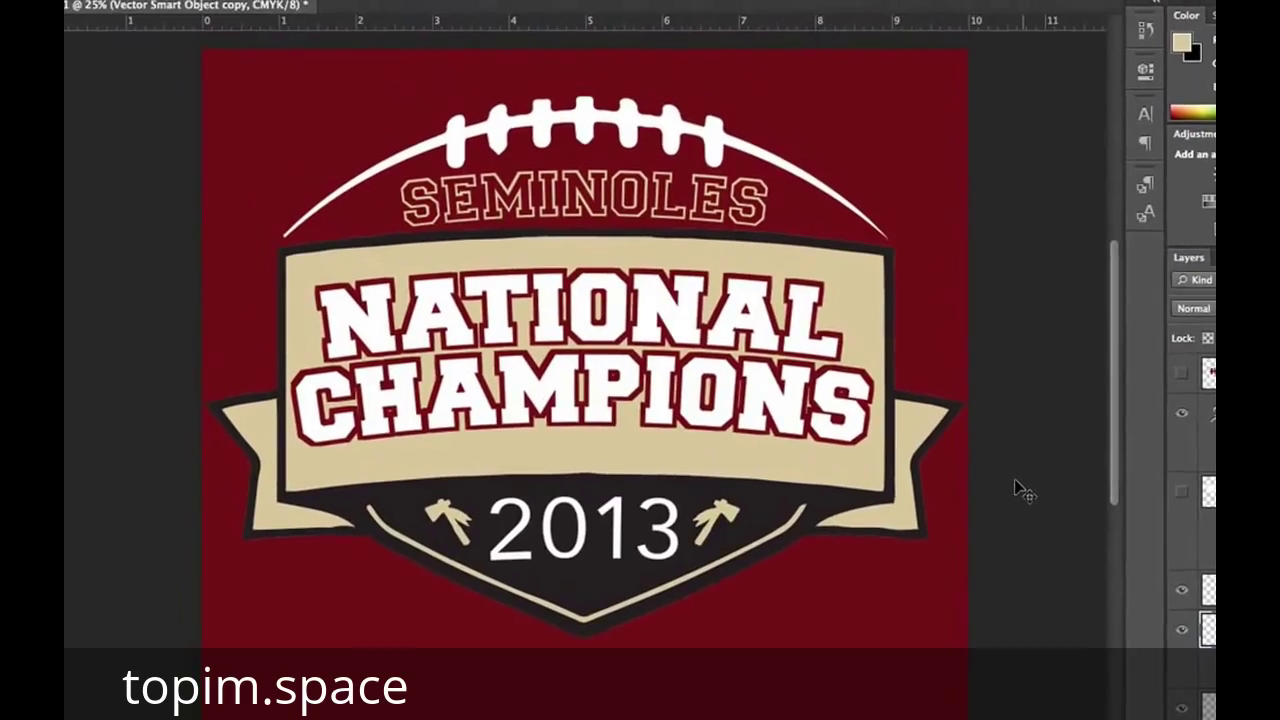
Rename the flipped tomahawk's layer "tomahawk right" and duplicate it
key("super+plus")
scroll(689, 427, "down", 3)
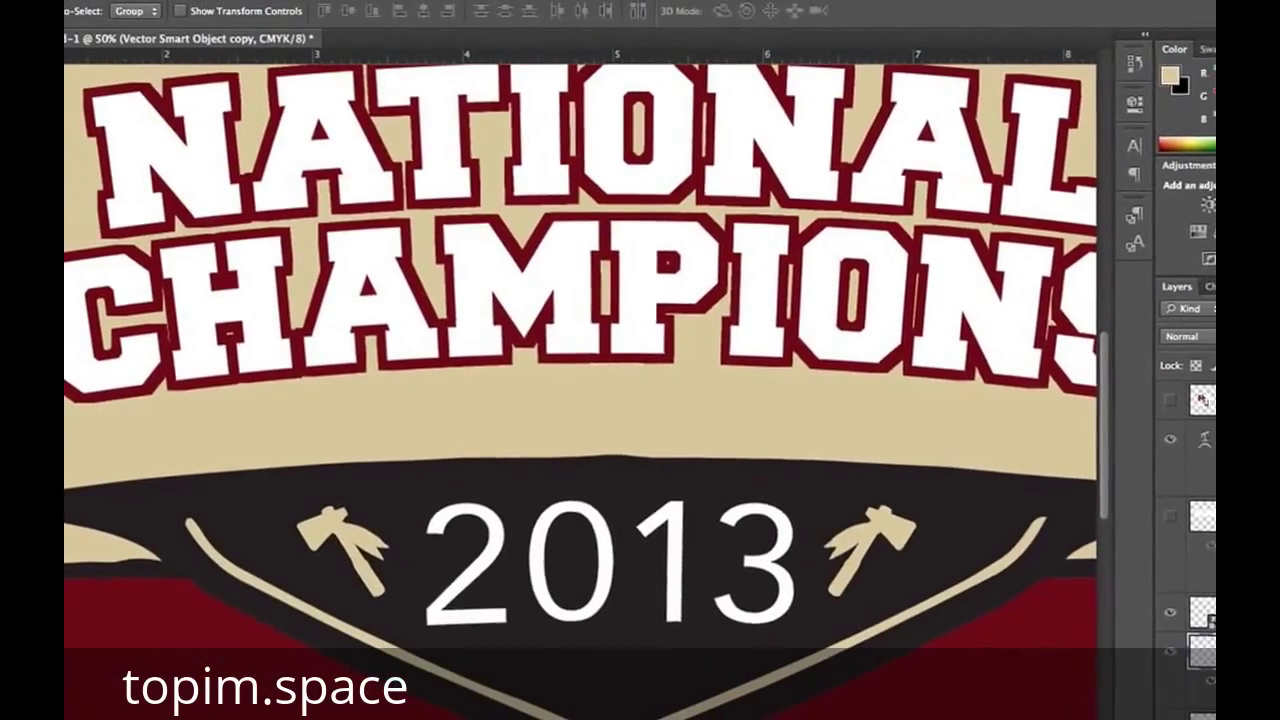
double_click(1207, 588)
type("tomahawk right")
key("Return")
right_click(1206, 588)
key("Escape")
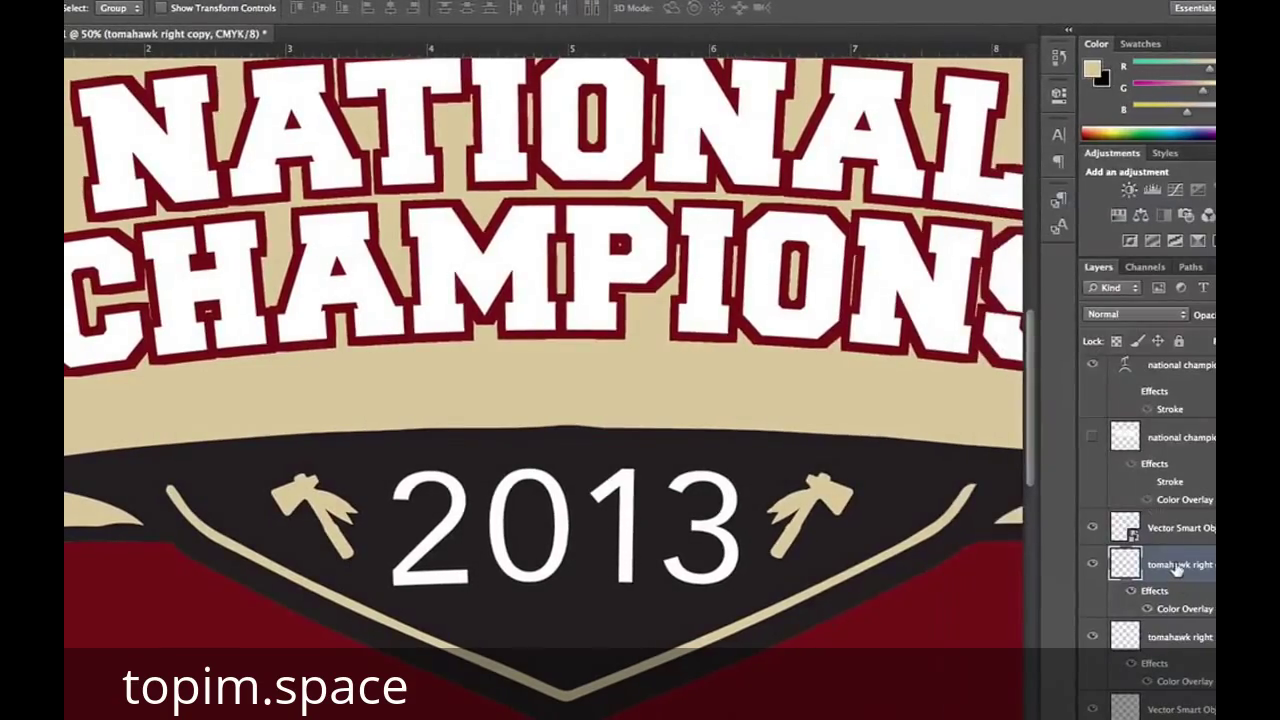
Change the Color Overlay of the lower "tomahawk right" layer to red
double_click(1125, 637)
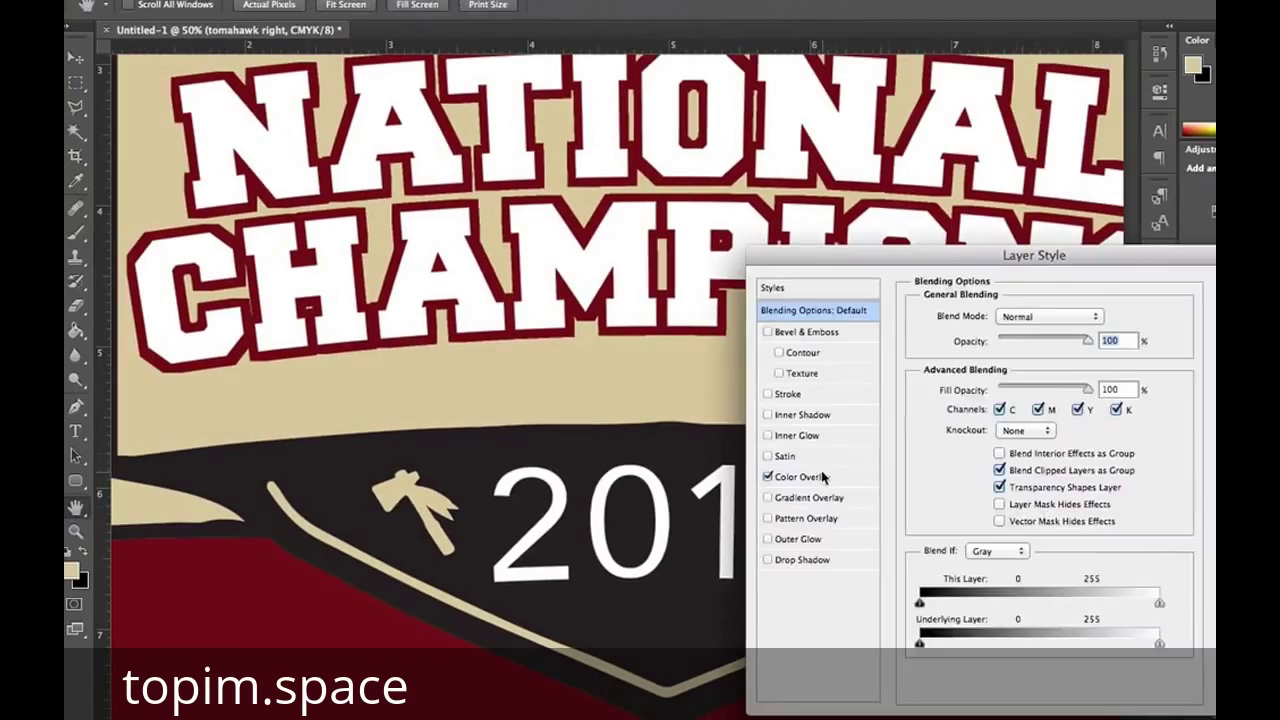
left_click(823, 477)
left_click(1095, 313)
left_click(1099, 458)
left_click(1061, 462)
key("Return")
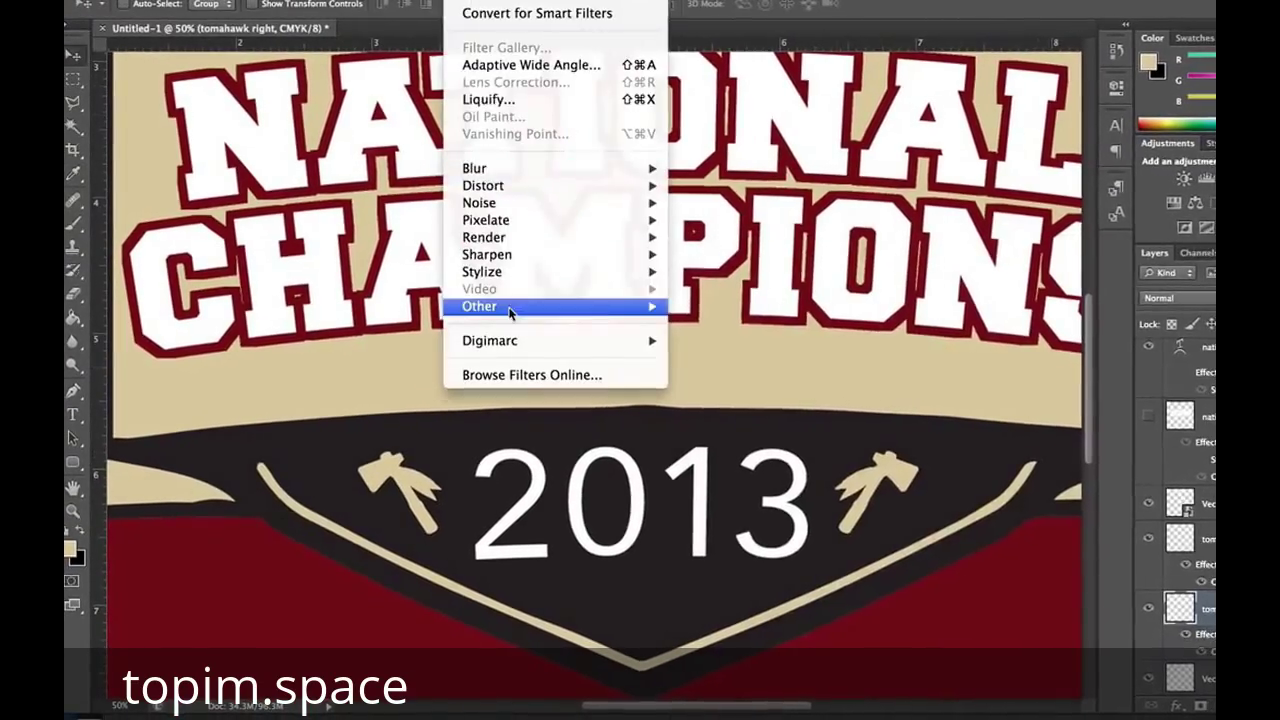
Apply the Minimum filter with a 3-pixel radius to the lower "tomahawk right" layer to form an outline
mouse_move(509, 310)
left_click(725, 358)
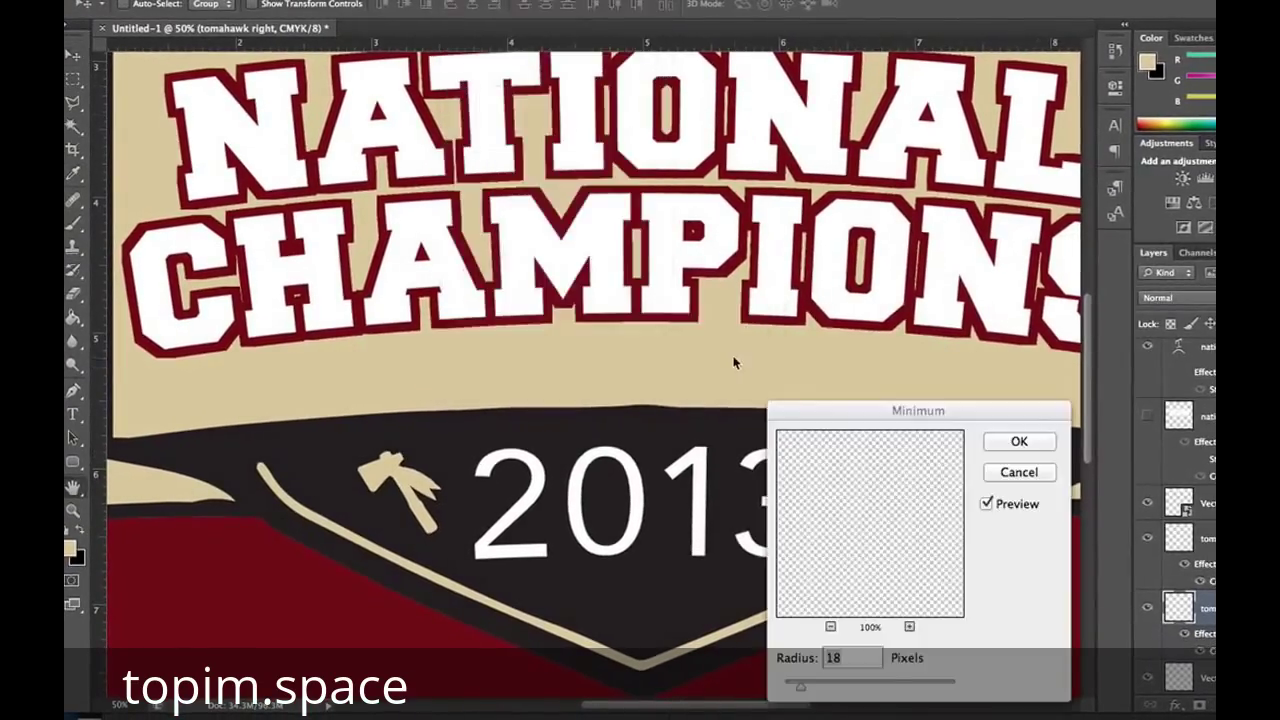
left_click_drag(866, 410, 828, 56)
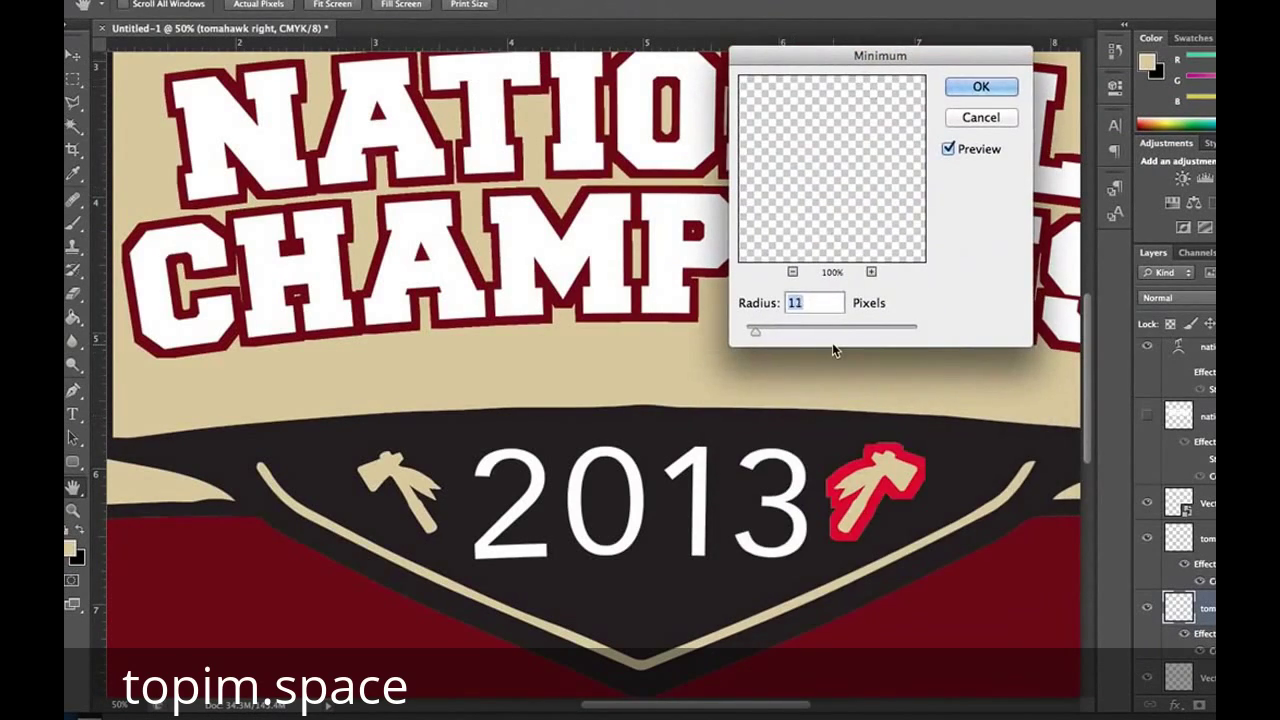
type("3")
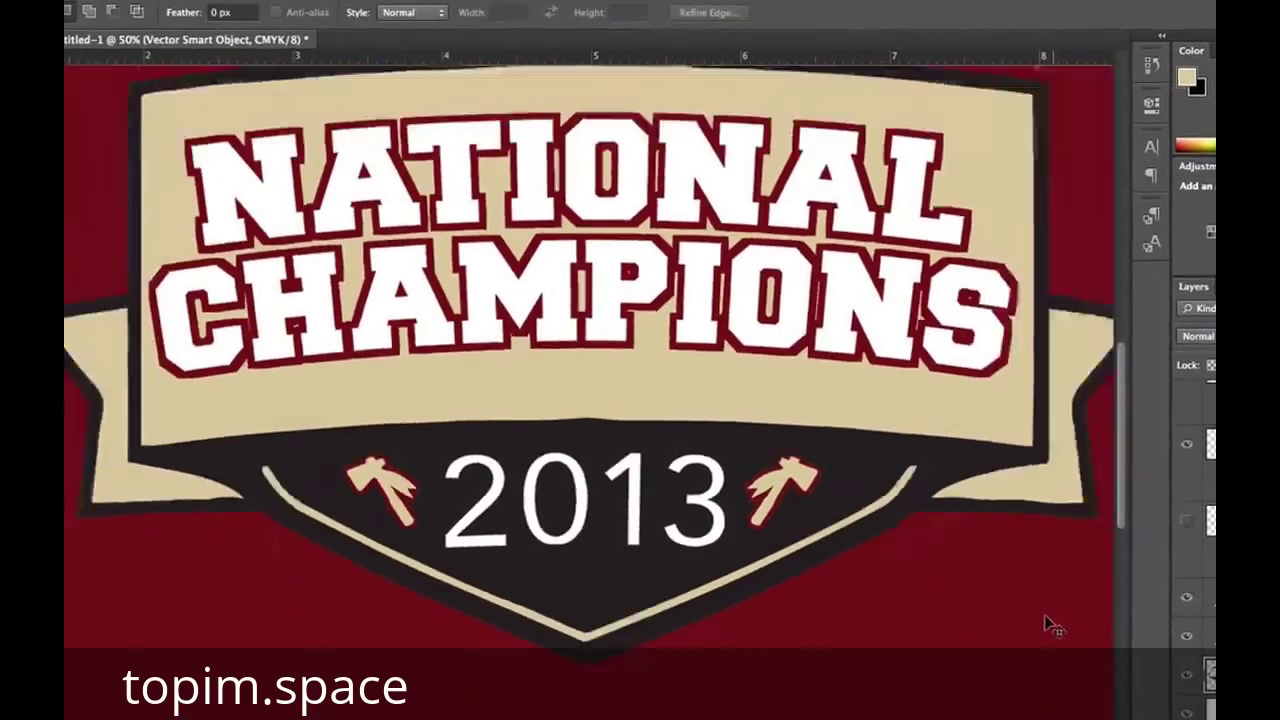
Hide the maroon background layer and crop the canvas tightly around the whole shirt design
key("super+minus")
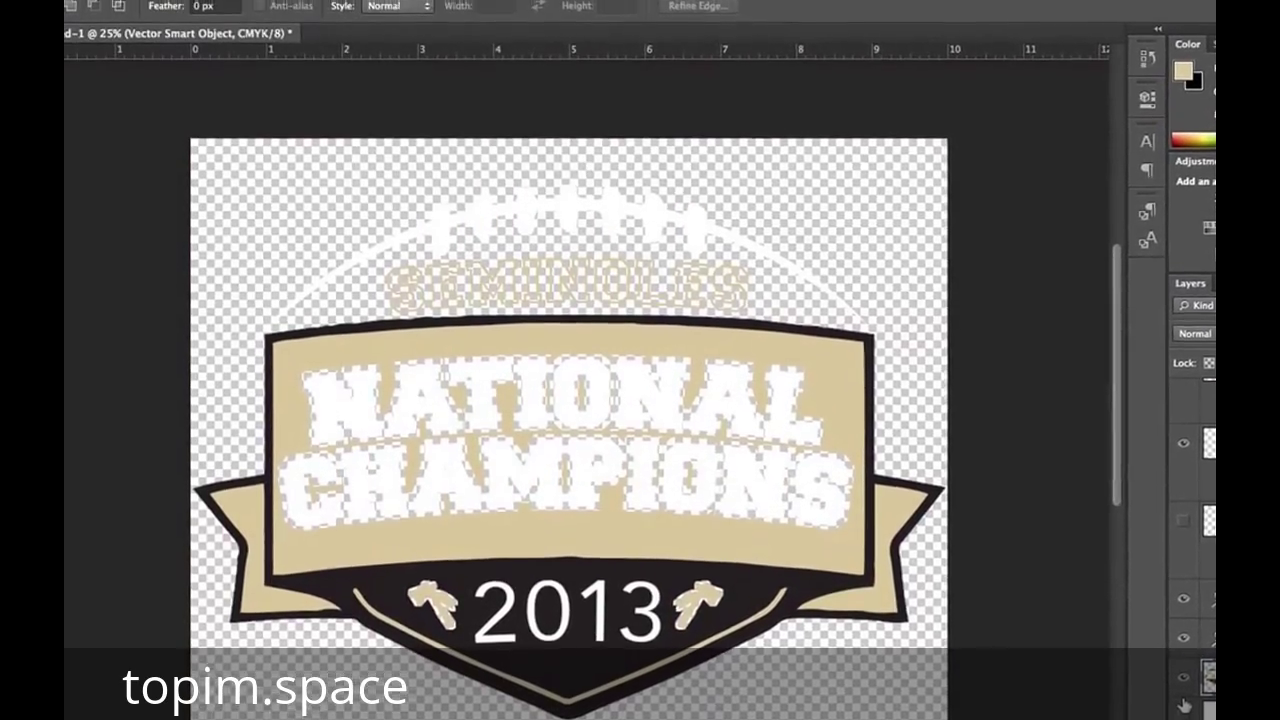
left_click(1180, 700)
left_click(1180, 692)
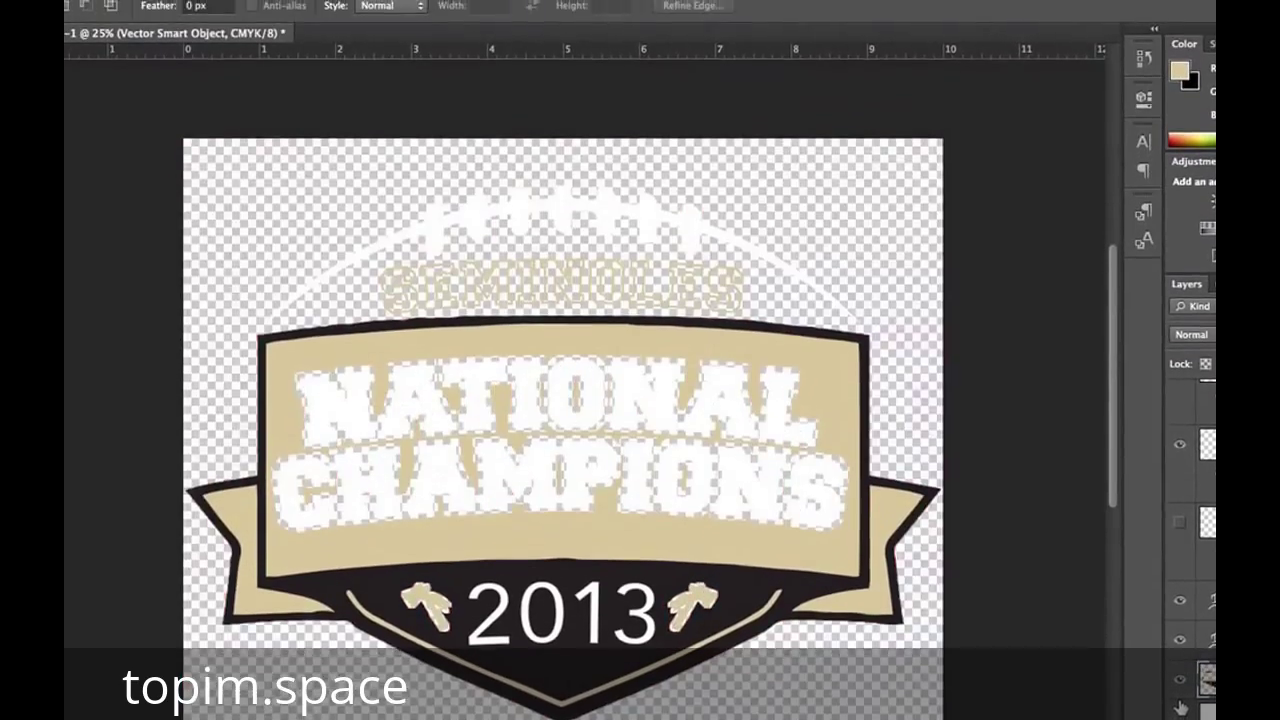
left_click(1180, 692)
left_click_drag(613, 245, 996, 325)
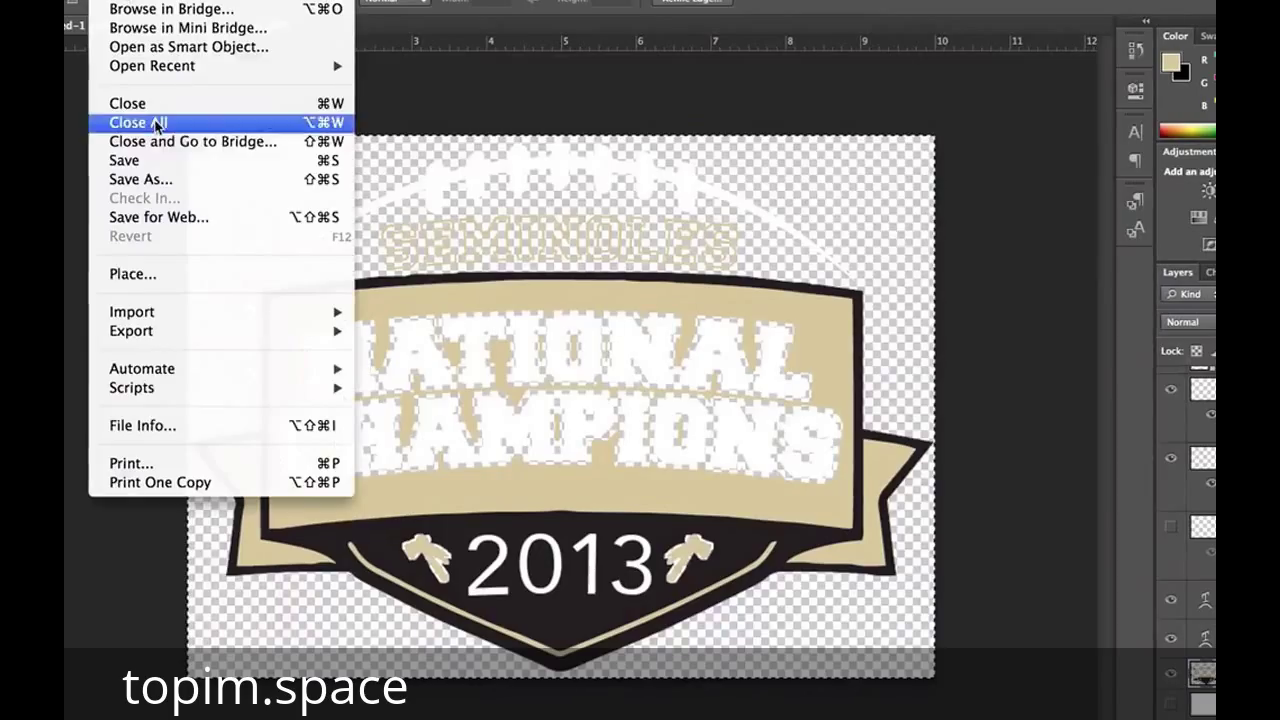
Export the design for web with the PNG-8 128 Dithered preset as fsu-shirt.png on the Desktop
left_click(159, 217)
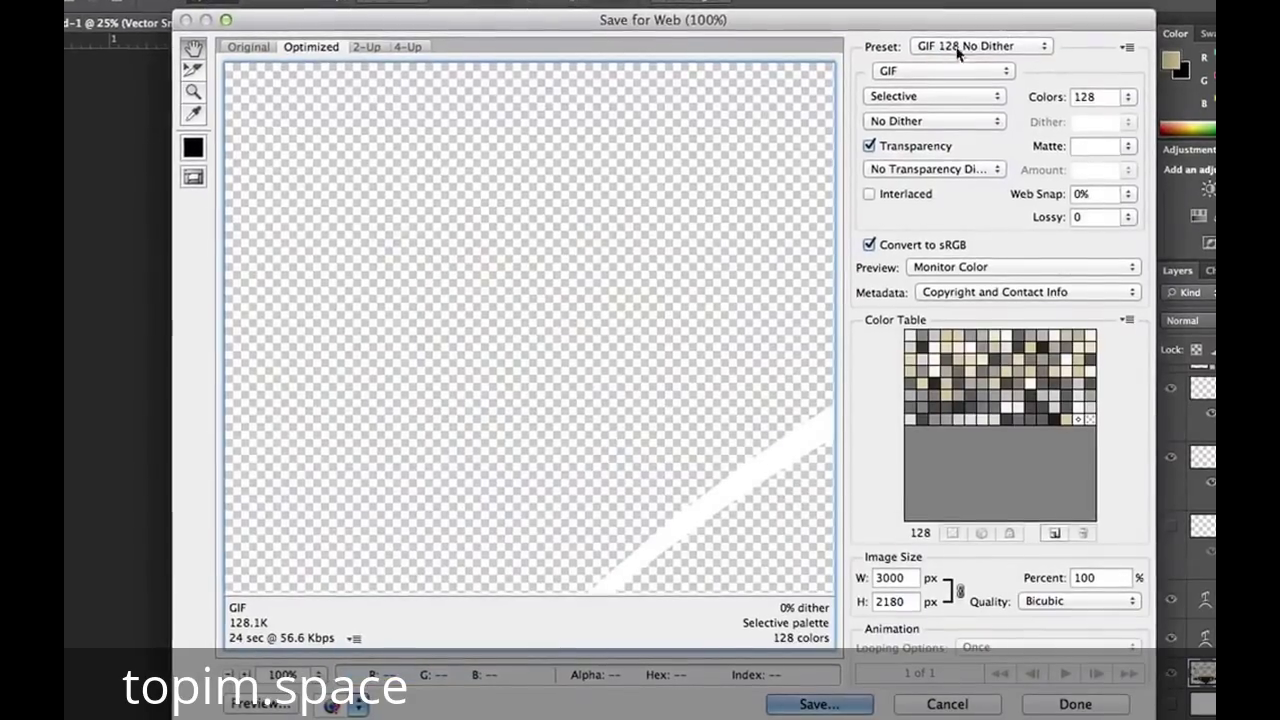
left_click(962, 37)
left_click(958, 199)
left_click(815, 704)
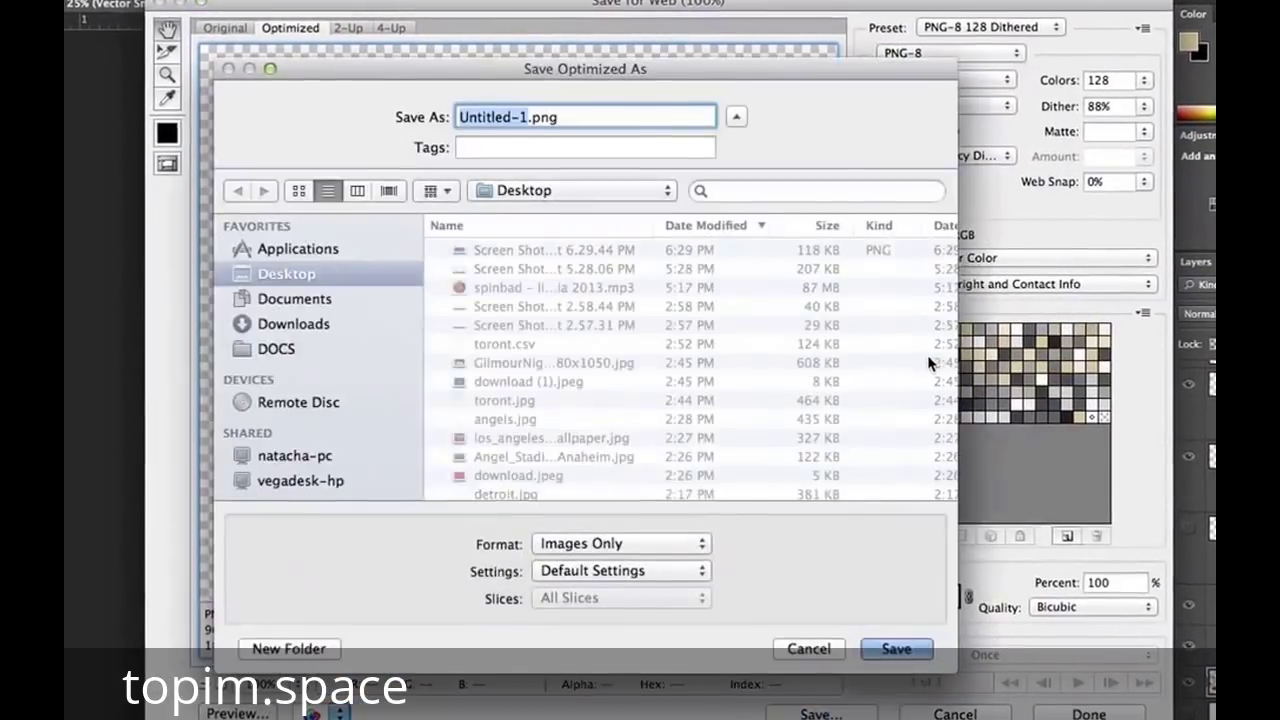
type("fsu-s")
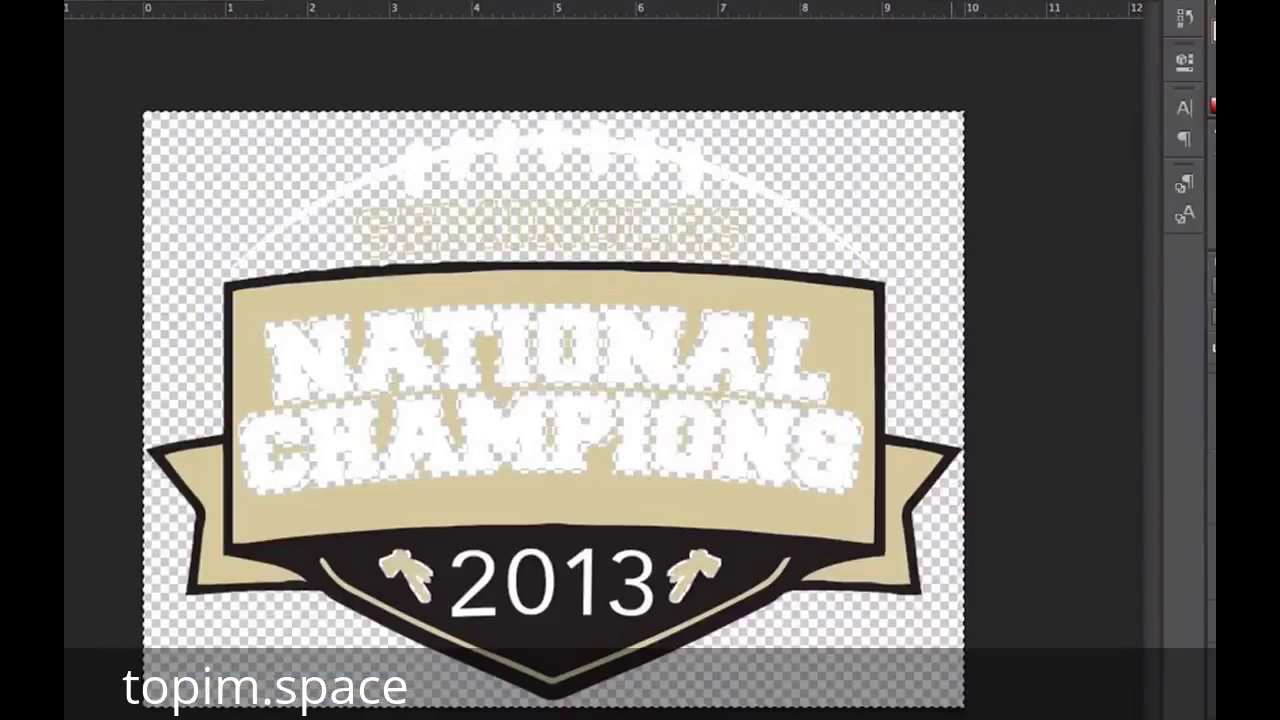
Switch to the web browser, open the Teespring site in a new tab and launch a new campaign
key("super+Tab")
key("super+Tab")
key("super+t")
type("tee")
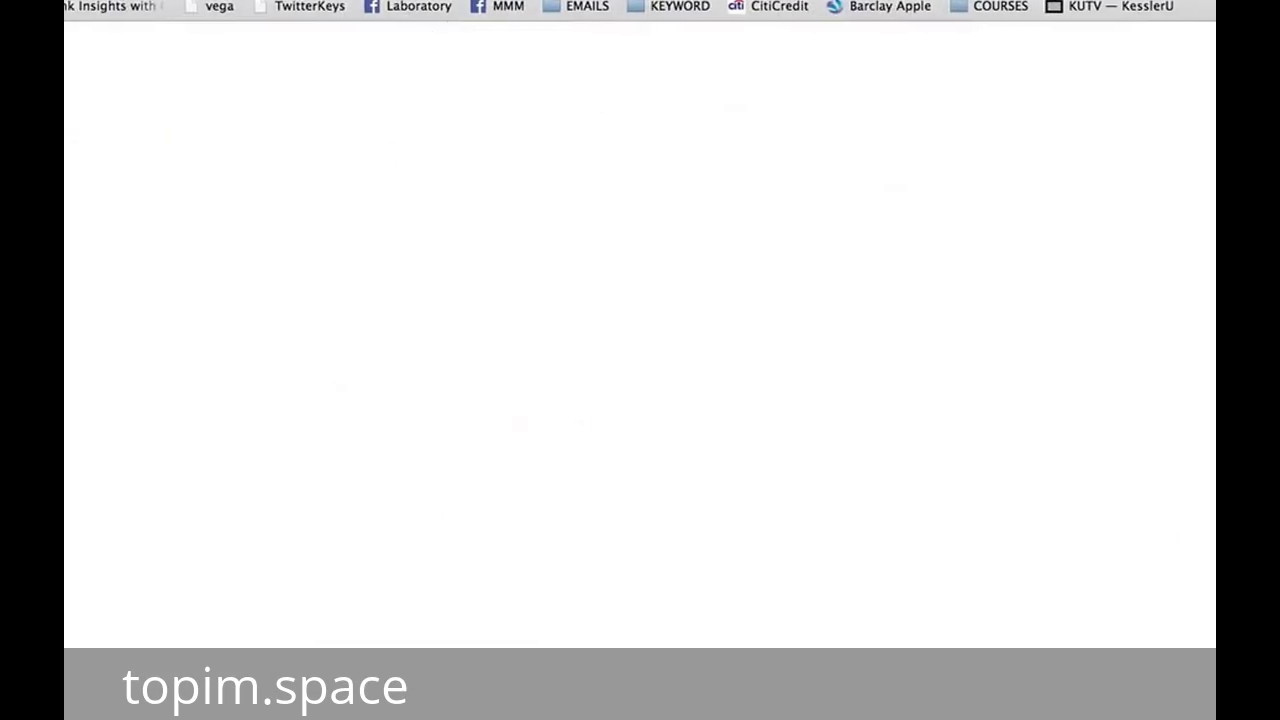
key("Return")
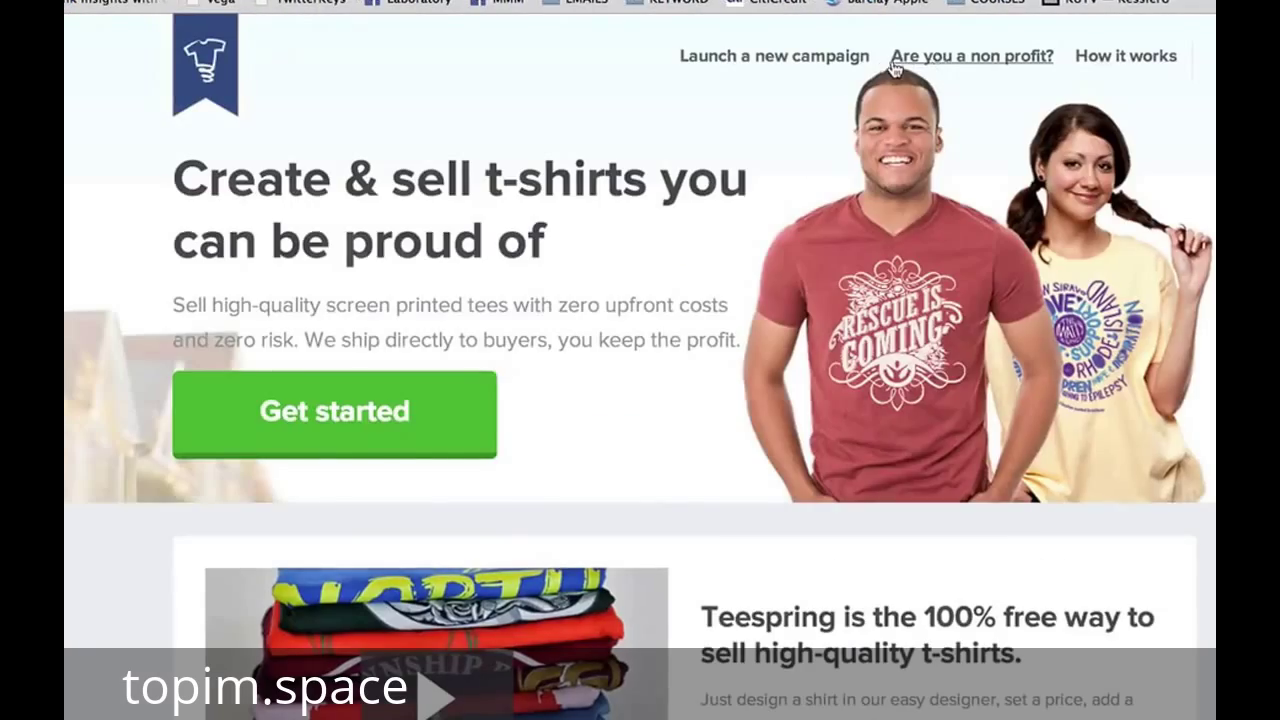
left_click(786, 57)
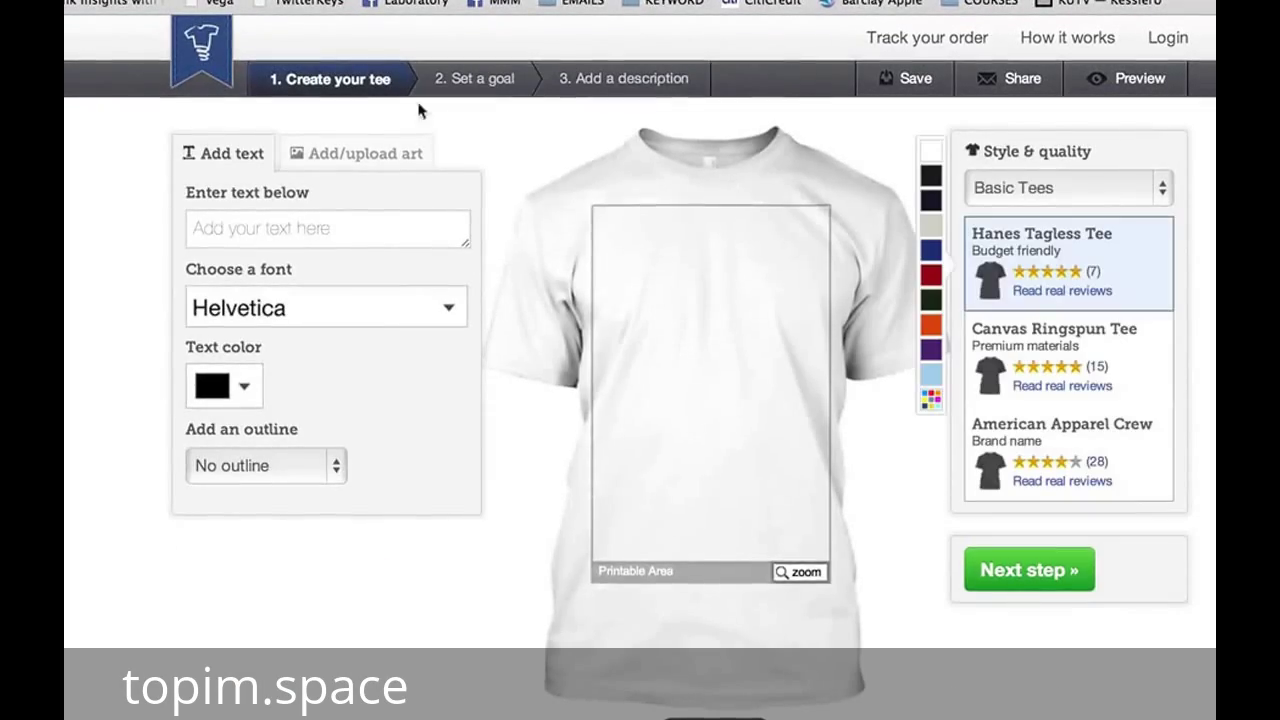
Upload fsu-shirt.png as centred artwork on a maroon Hanes Tagless Tee and proceed to the goal stage
left_click(308, 350)
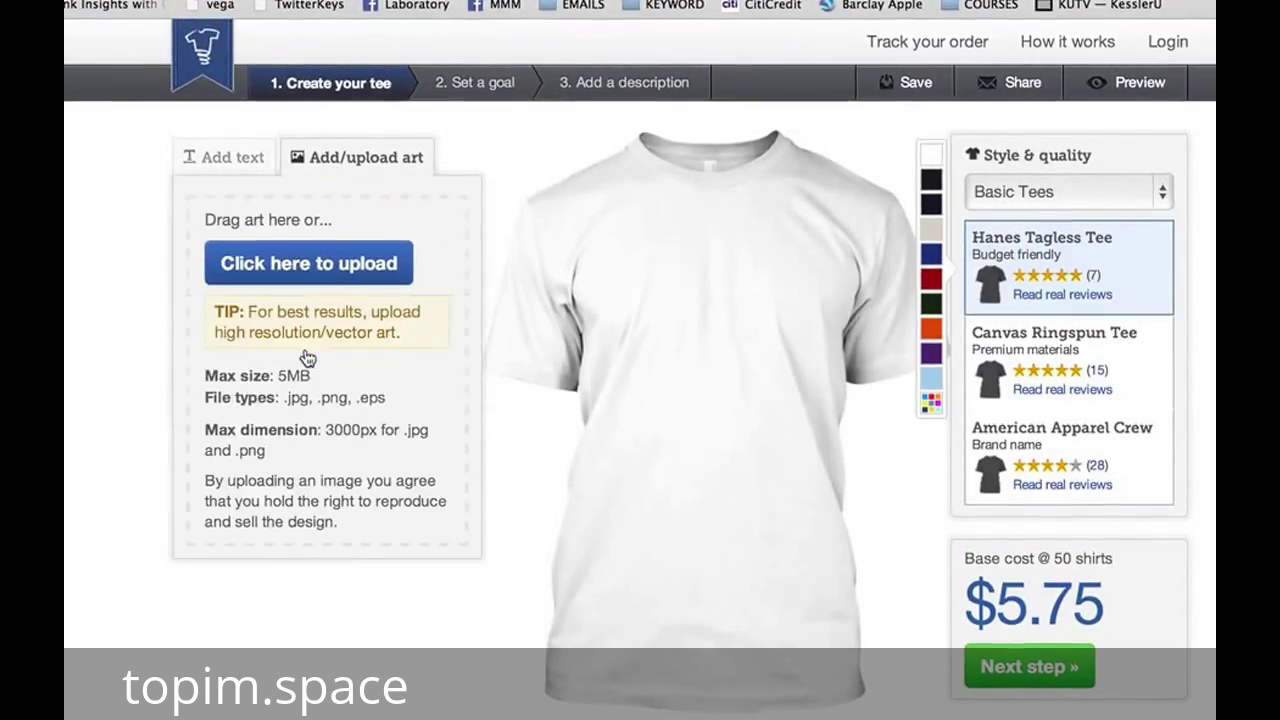
left_click(342, 266)
key("Down")
key("Return")
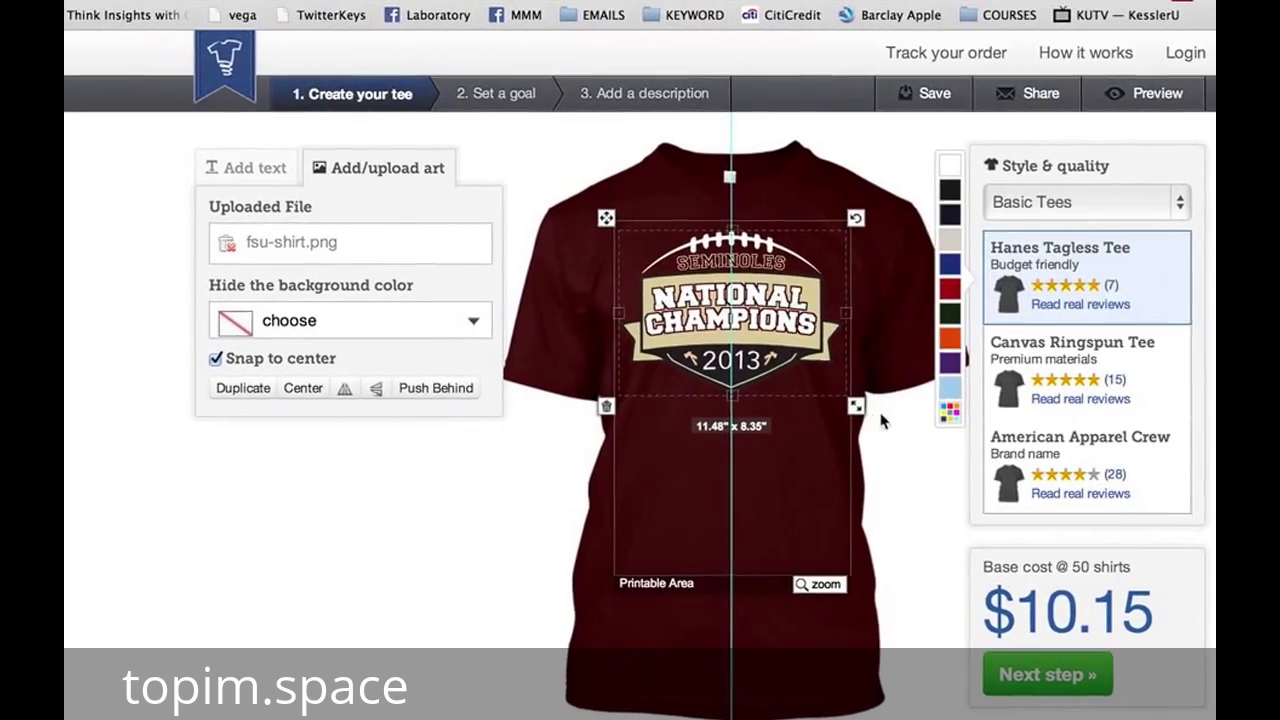
left_click(868, 416)
left_click(1105, 684)
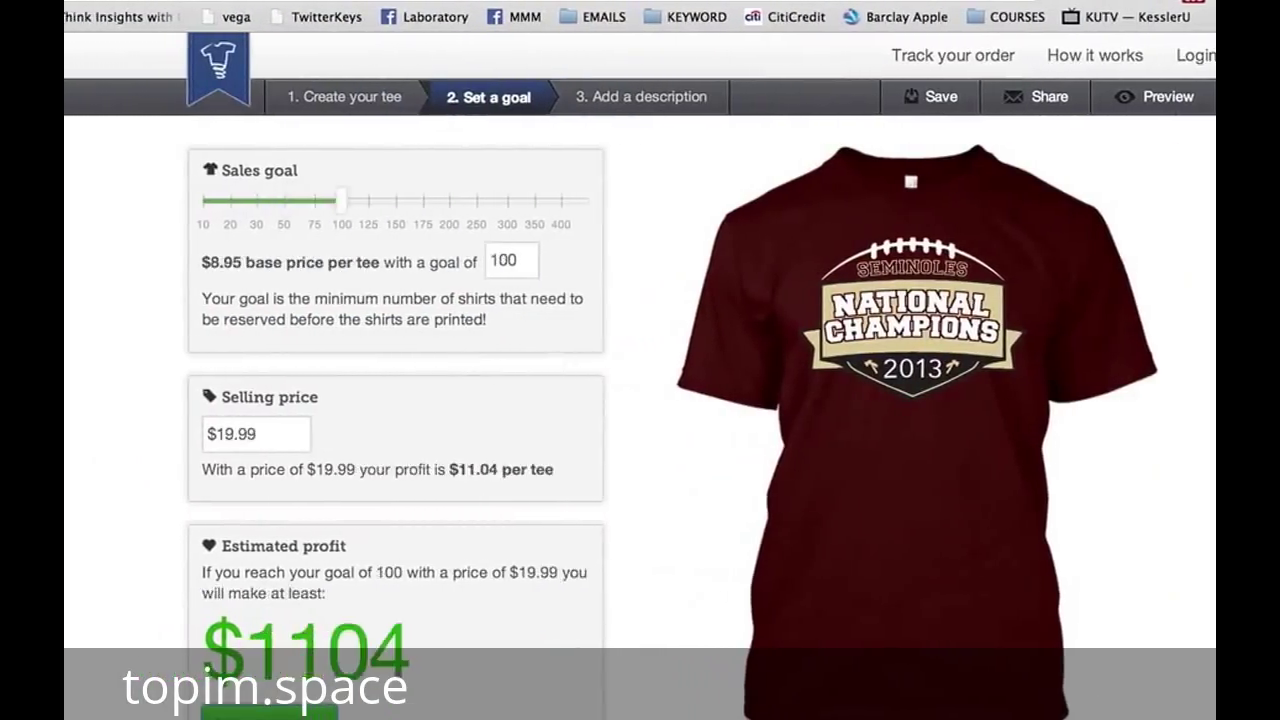
Set the campaign's sales goal to 53 shirts
left_click(187, 19)
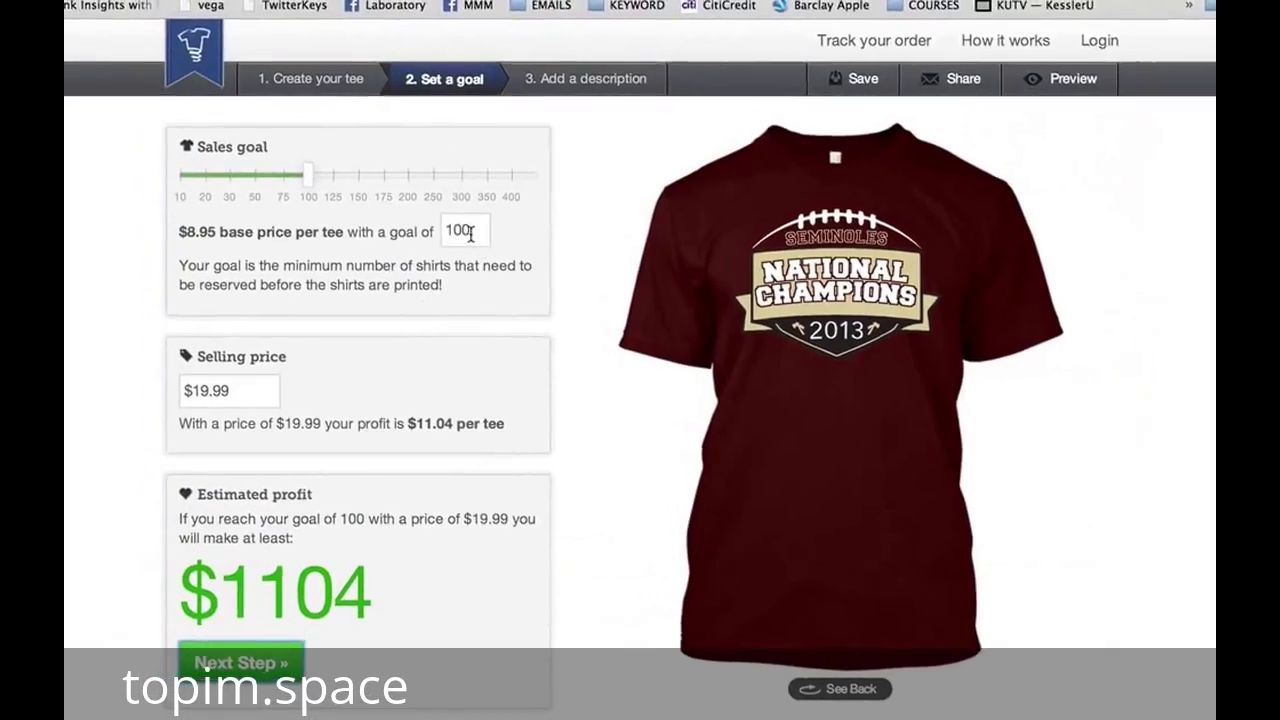
double_click(442, 224)
type("53")
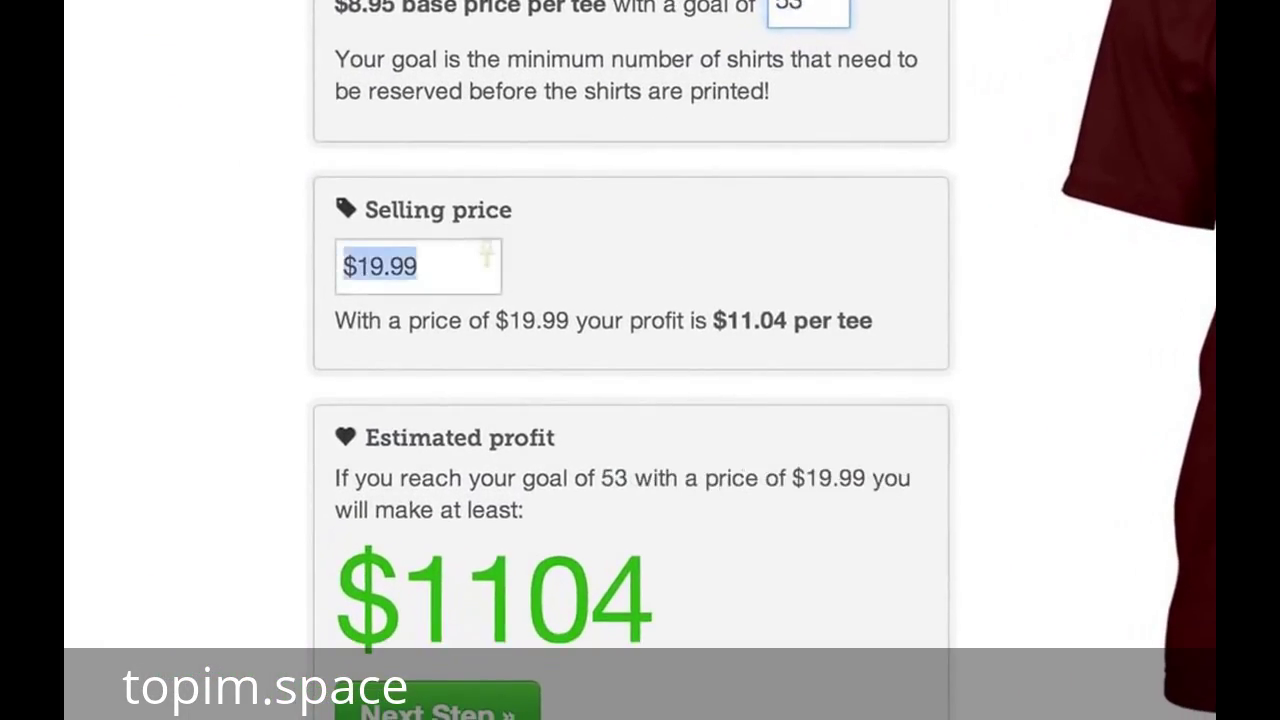